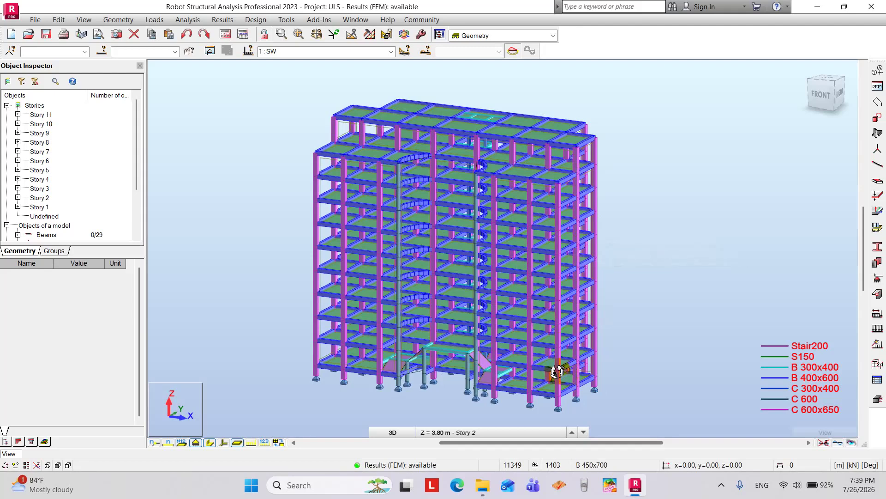
- Turn on the display of the structural axes in the 3D view of the building
scroll(597, 383, up, 4)
scroll(597, 383, down, 5)
middle_drag(585, 319, 580, 319)
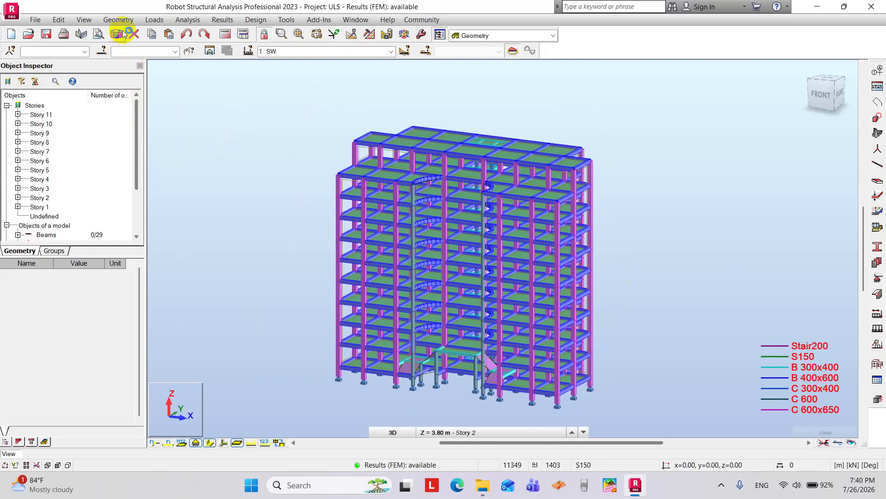
right_click(243, 199)
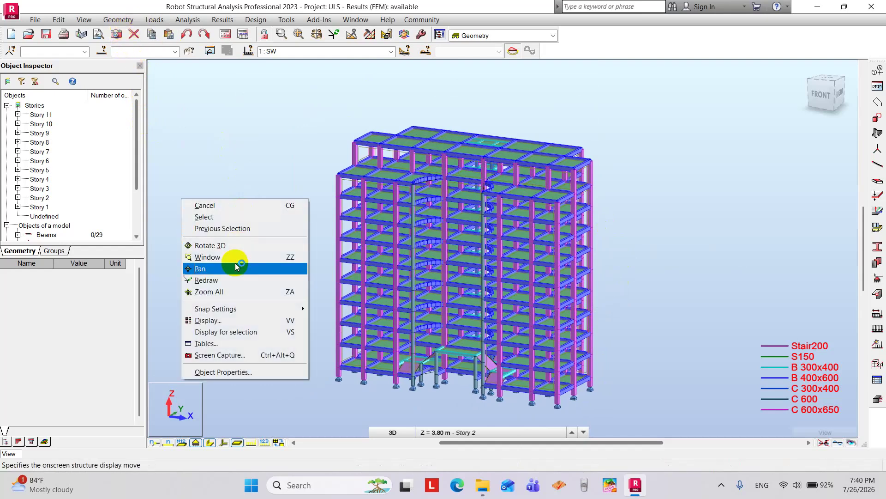
click(219, 320)
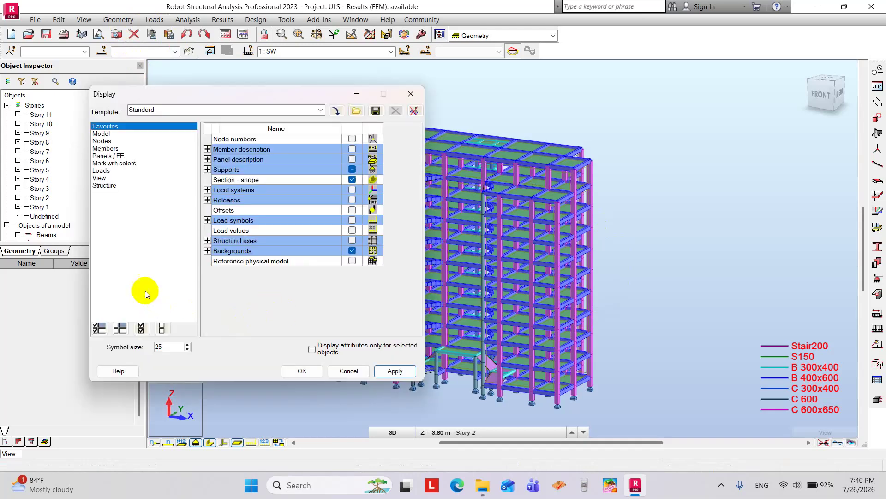
click(99, 178)
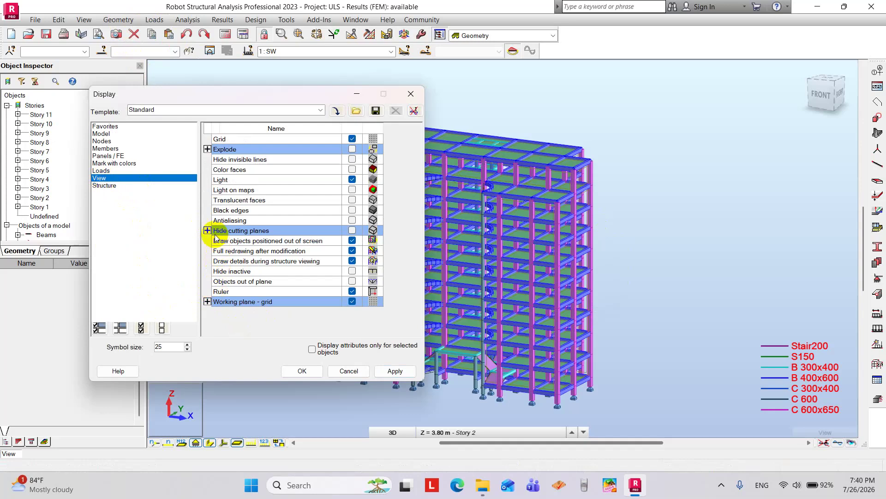
click(104, 185)
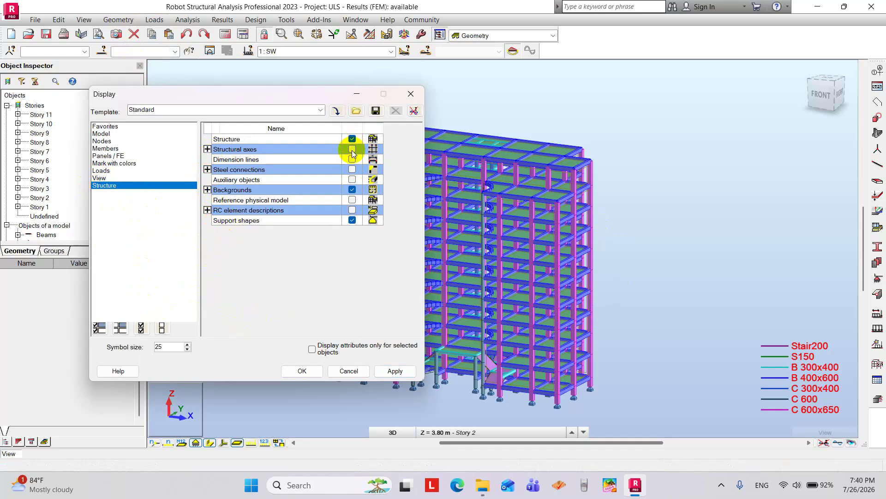
click(396, 372)
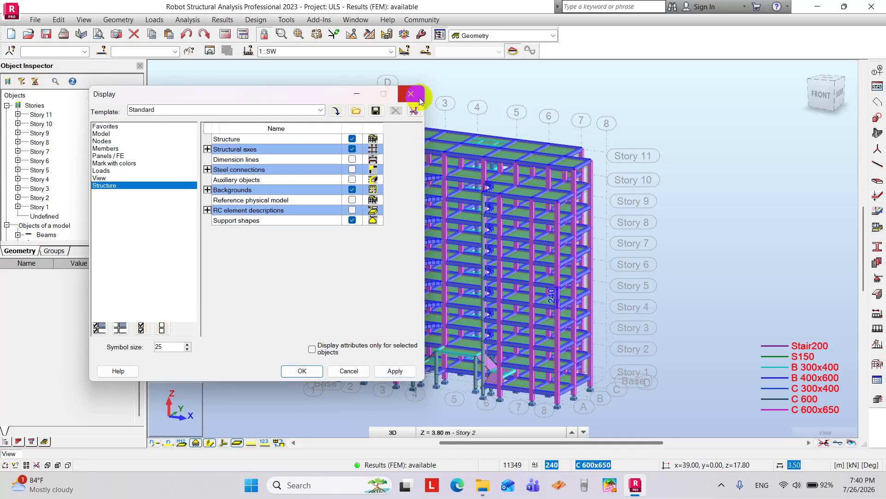
click(301, 370)
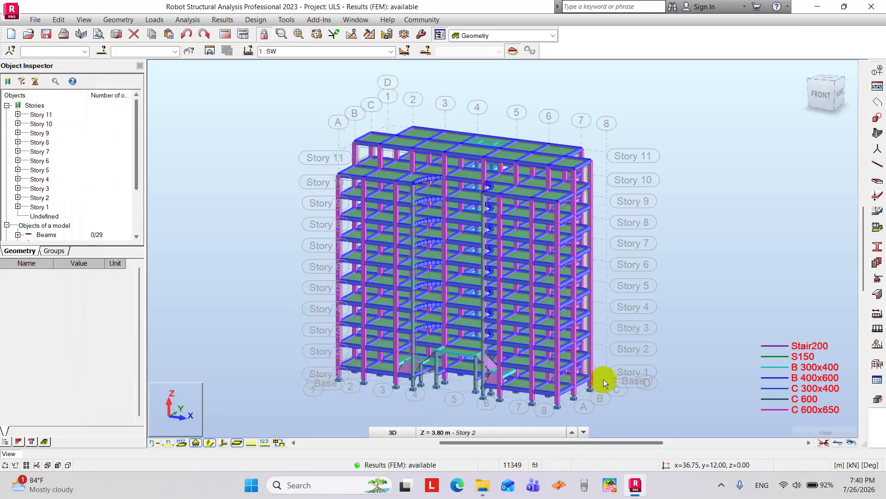
- Isolate all Story 2 objects in a separate view and look at the floor from the top
scroll(602, 379, up, 2)
middle_drag(599, 340, 645, 354)
click(683, 331)
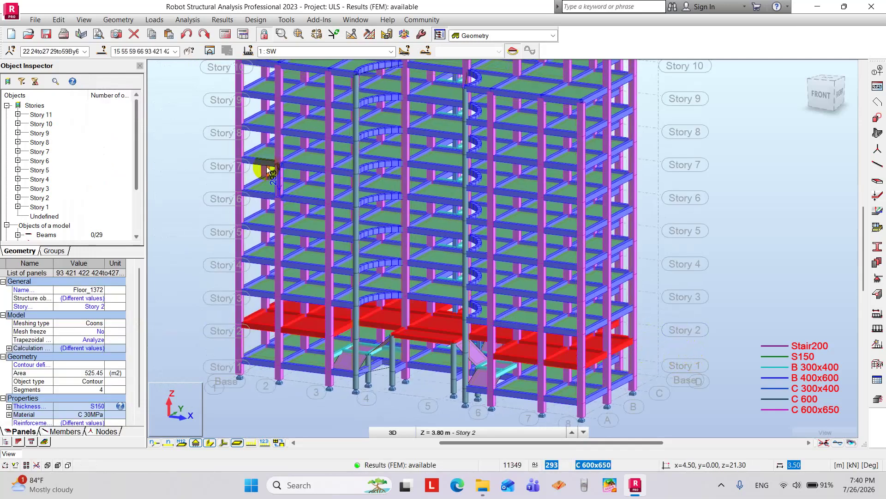
click(209, 50)
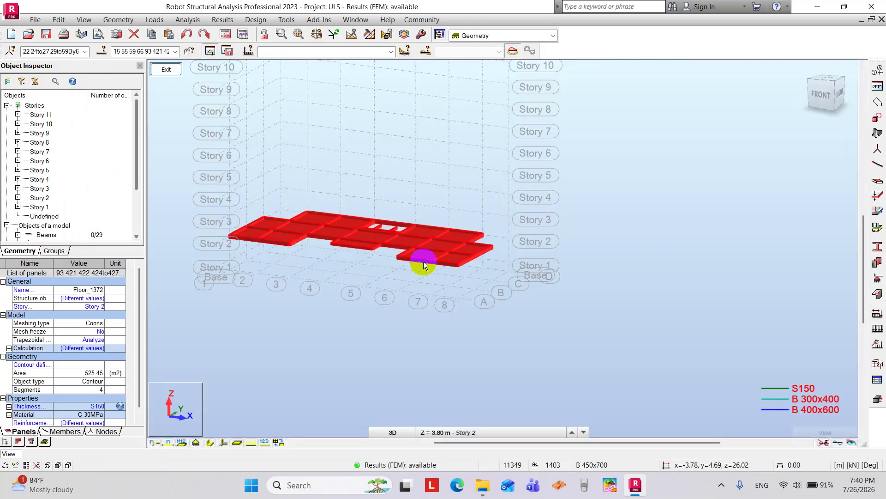
middle_drag(407, 249, 530, 337)
scroll(521, 366, up, 3)
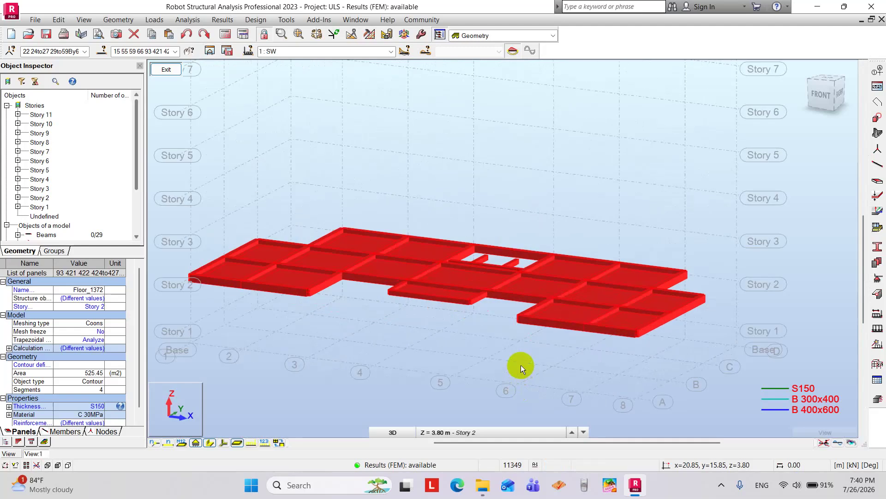
scroll(521, 365, down, 2)
click(796, 246)
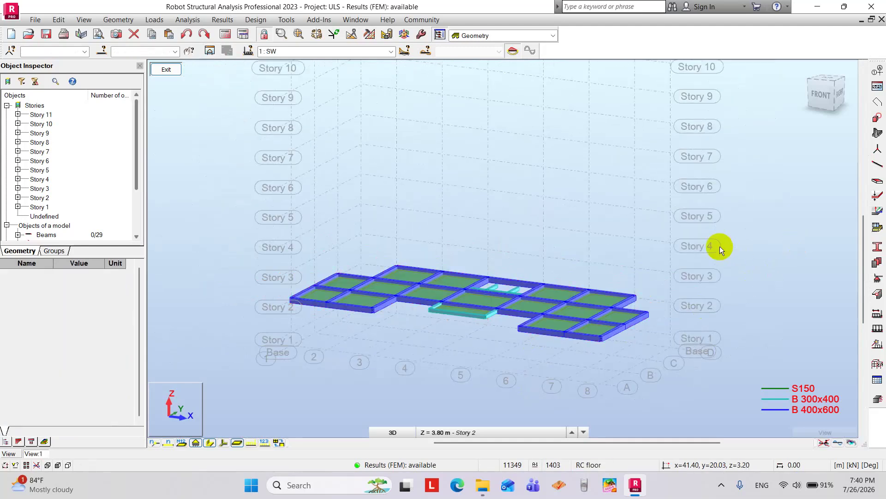
click(824, 78)
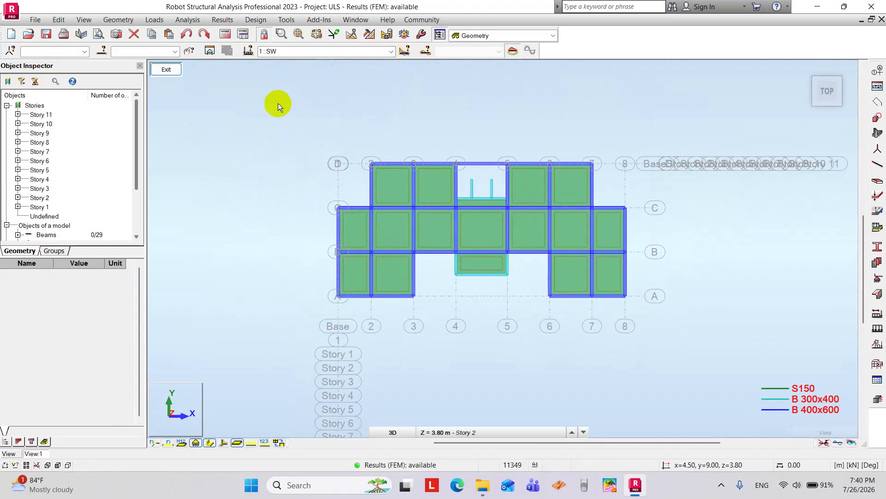
- Open the result Maps settings and show the local systems of the Story 2 slabs and beams
click(222, 21)
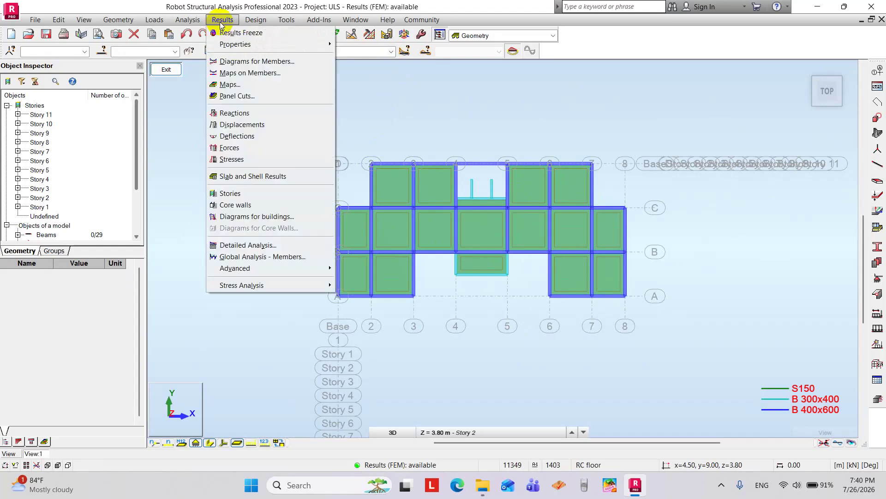
click(241, 86)
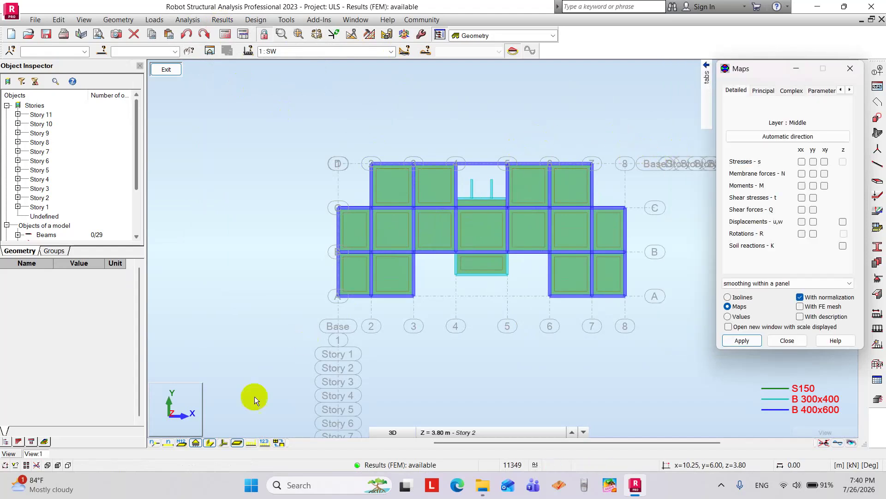
click(223, 443)
- Examine the local axis directions of the Story 2 slab panels against the global axes, and hide the local systems
scroll(437, 229, up, 2)
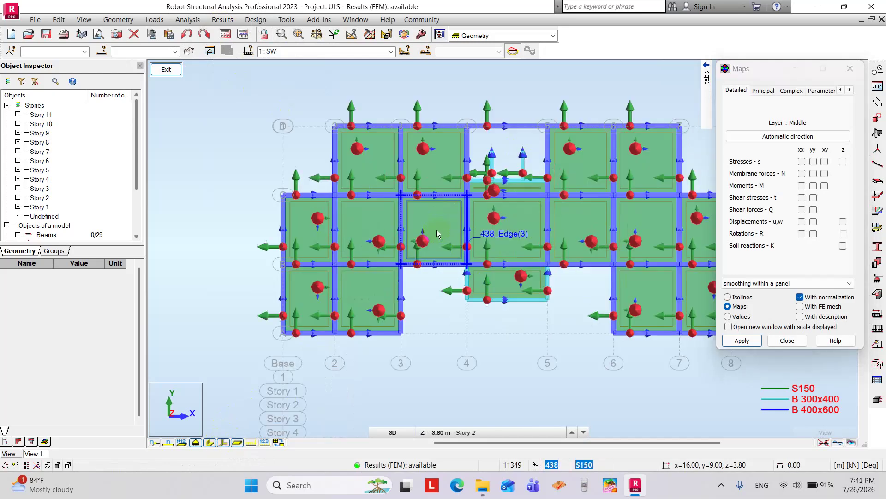
middle_drag(436, 229, 354, 242)
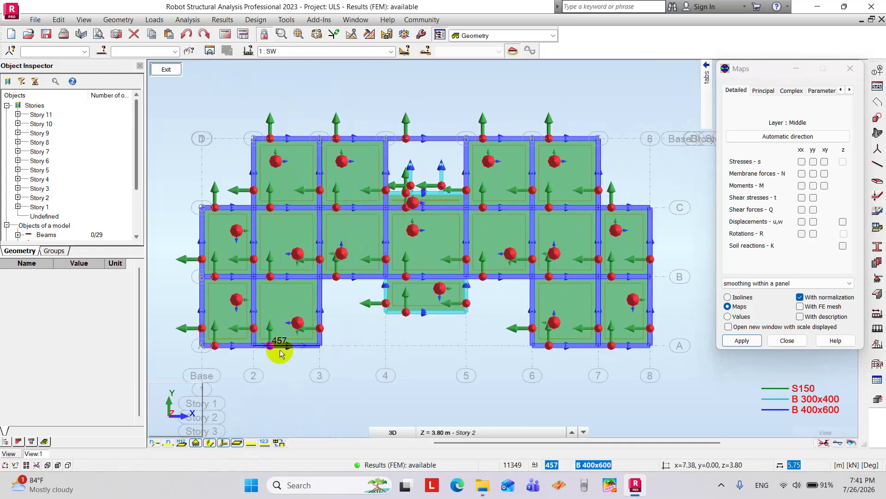
scroll(298, 331, up, 3)
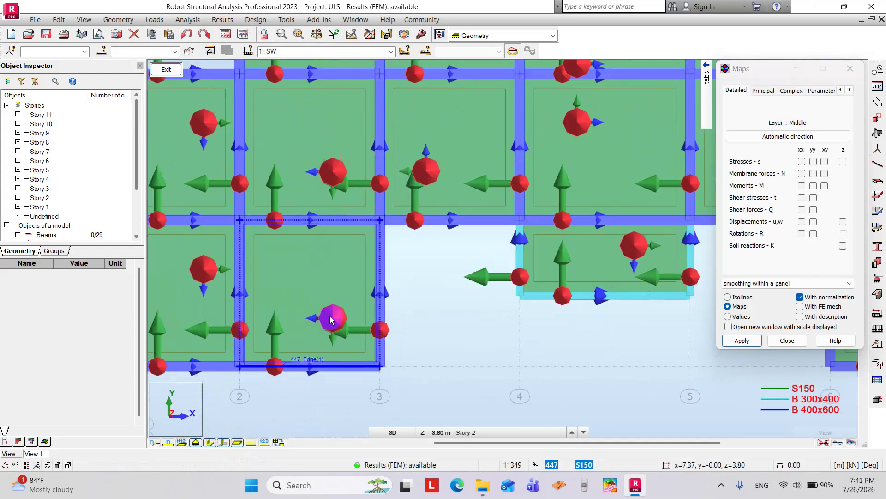
scroll(331, 319, down, 3)
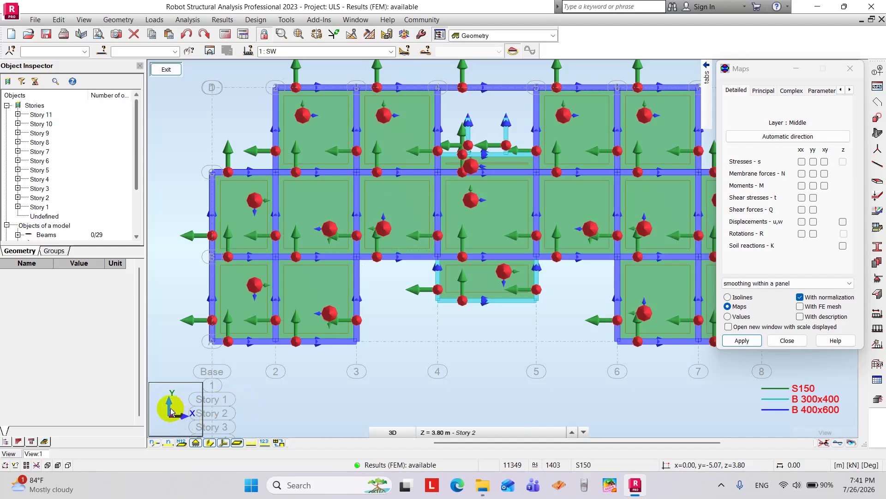
scroll(410, 230, up, 5)
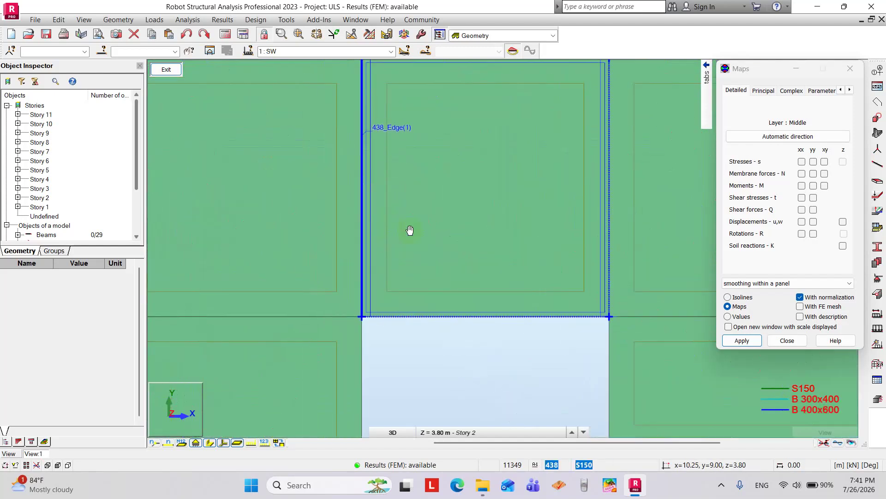
middle_drag(410, 230, 429, 240)
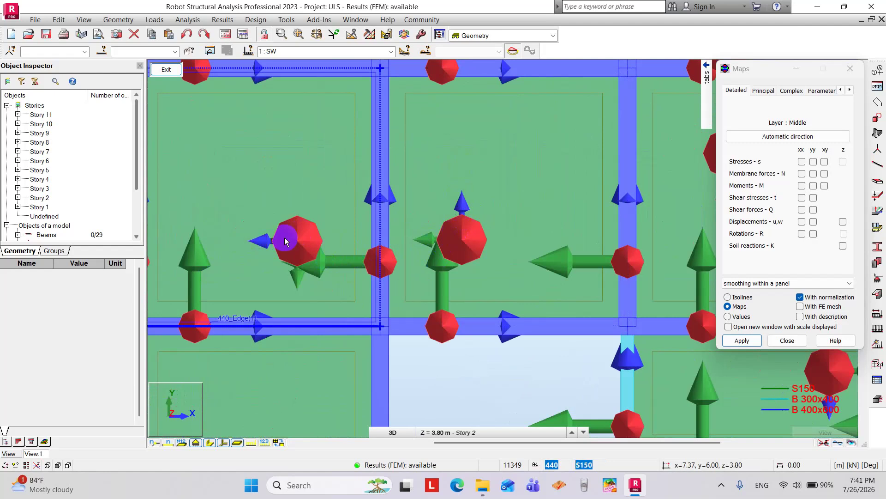
scroll(284, 239, down, 3)
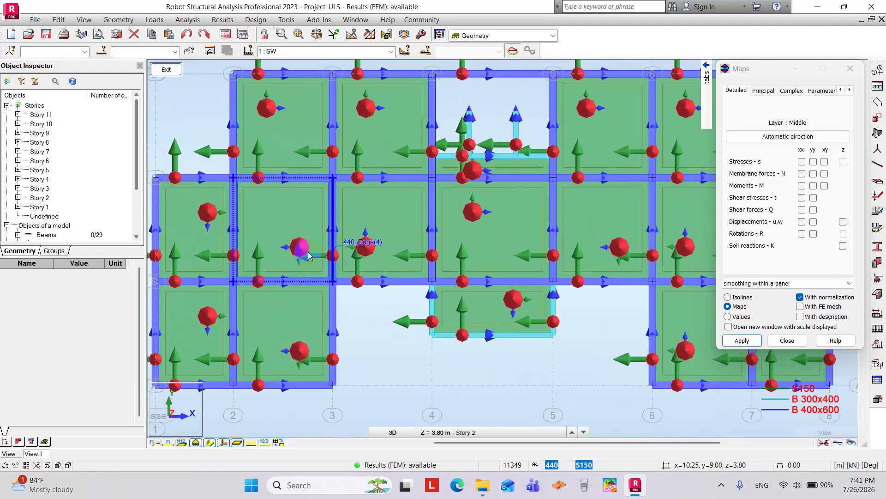
scroll(309, 251, down, 2)
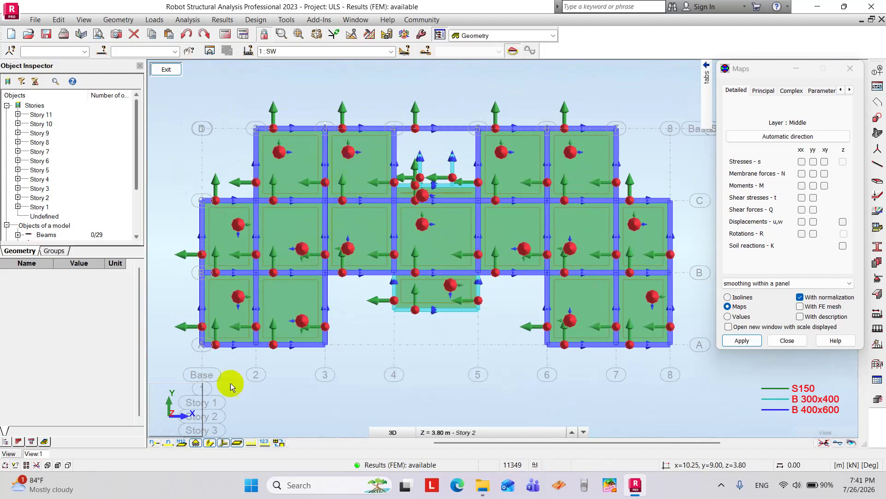
click(225, 442)
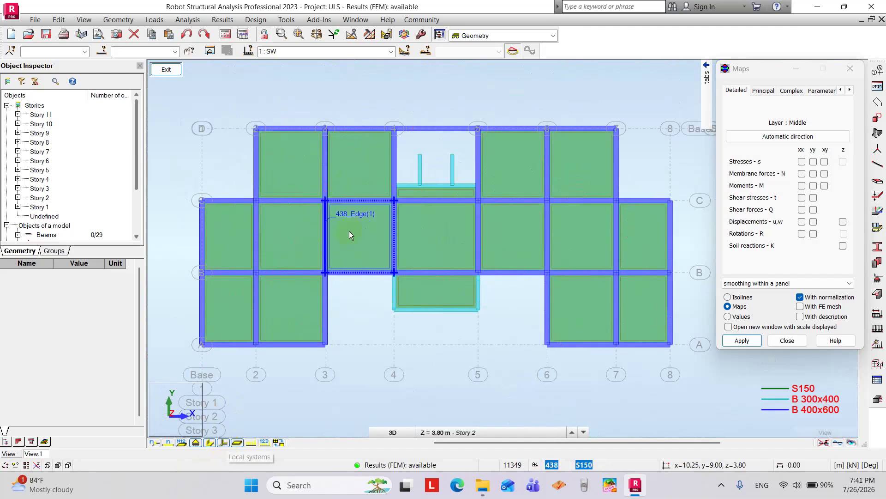
- Select all Story 2 panels with the same thickness as the slab between axes 3 and 4, isolate them, and close the Maps settings
click(358, 175)
right_click(358, 175)
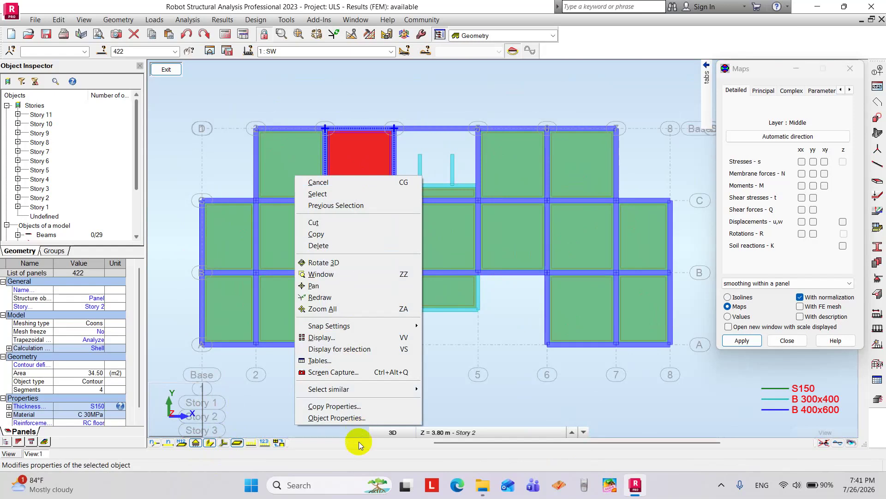
mouse_move(395, 390)
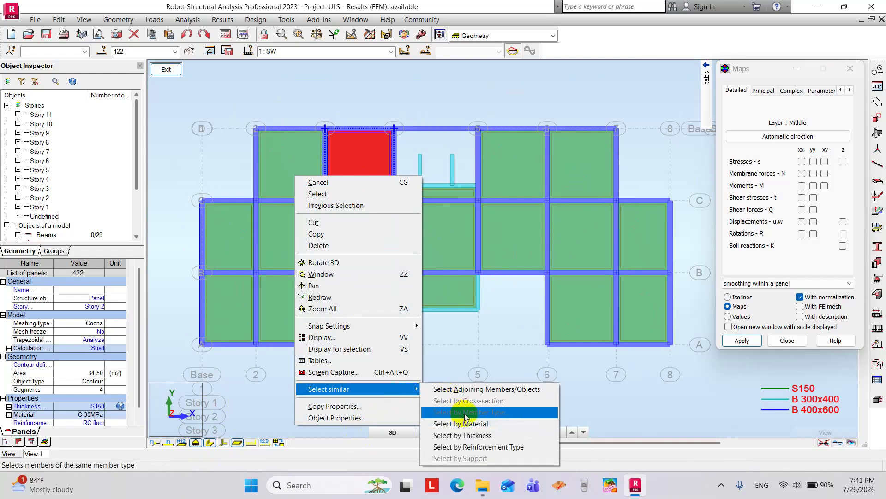
click(462, 435)
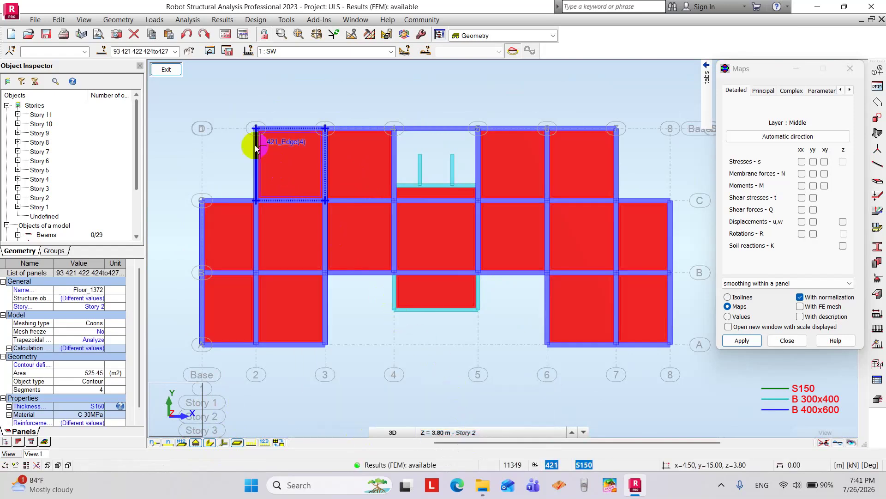
click(208, 49)
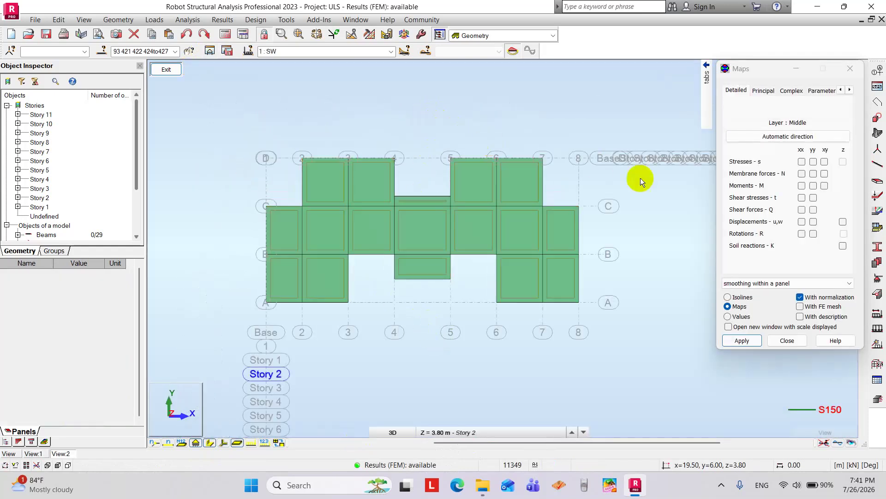
click(851, 69)
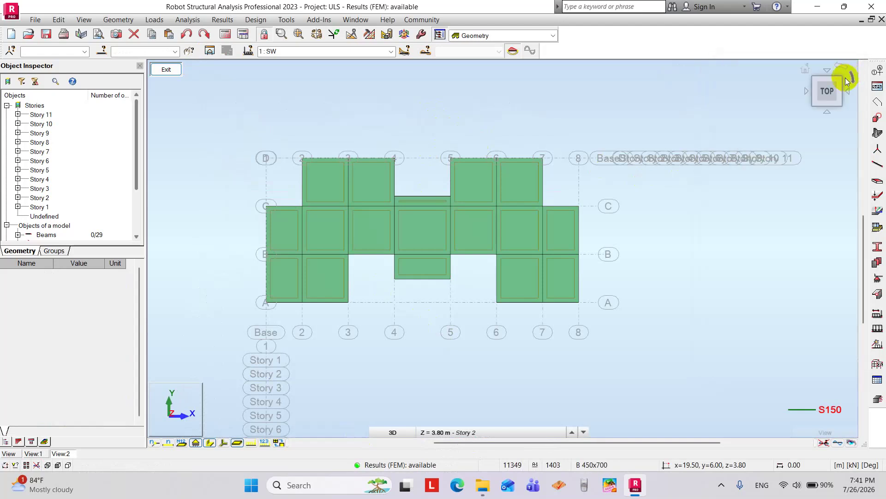
- Align the local X axis of all Story 2 slabs using Cartesian direction vector 39.00, -0.00, 5.30, picked along axis A from axis 1 to 8
drag(217, 112, 683, 337)
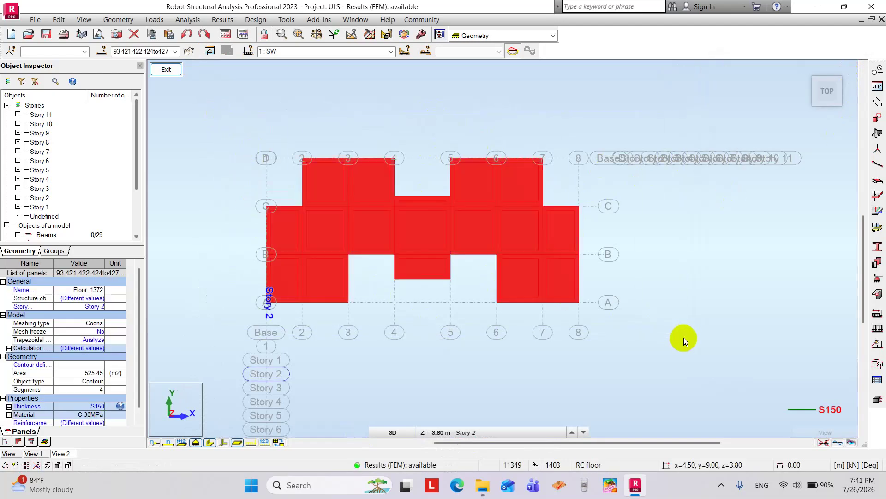
click(878, 213)
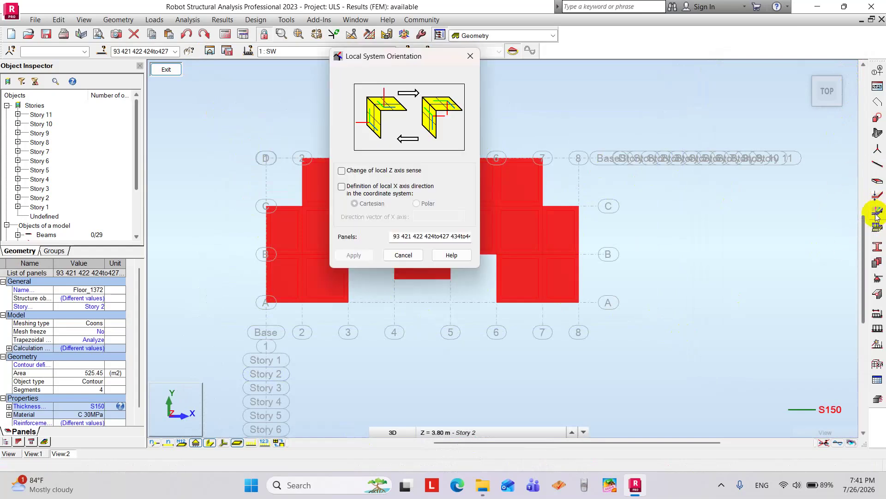
click(341, 186)
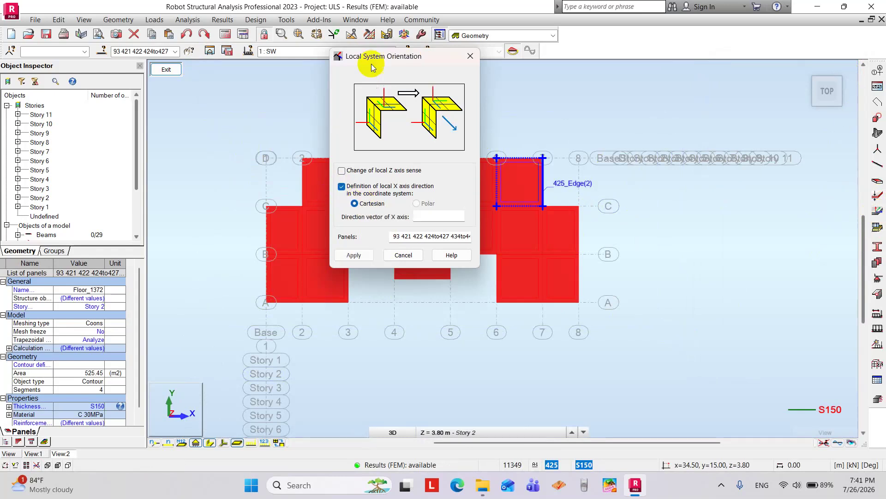
drag(368, 56, 676, 118)
click(738, 282)
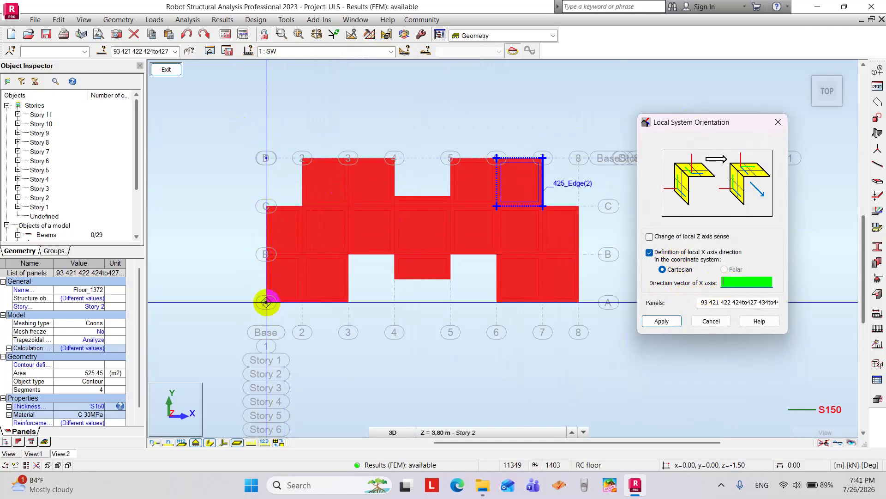
click(267, 302)
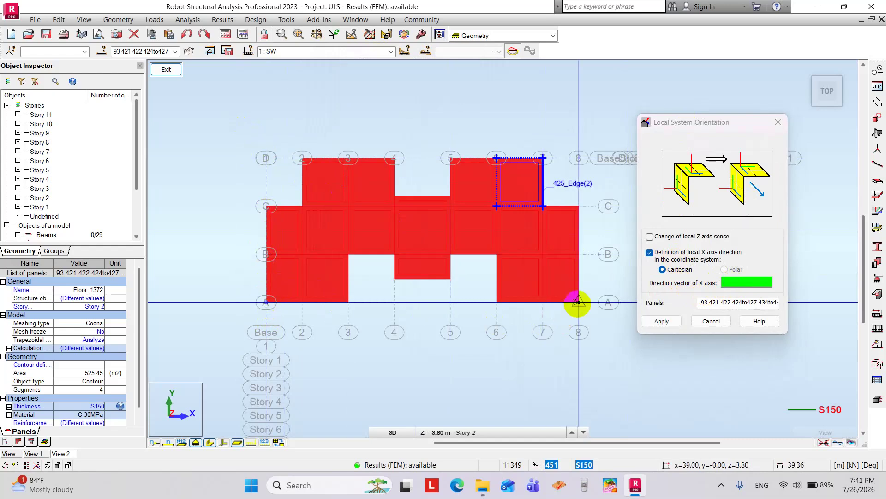
click(665, 322)
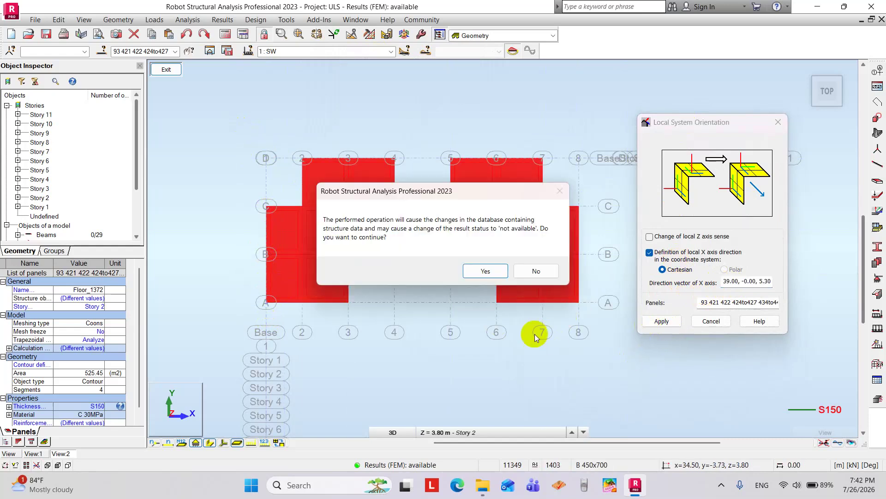
click(489, 273)
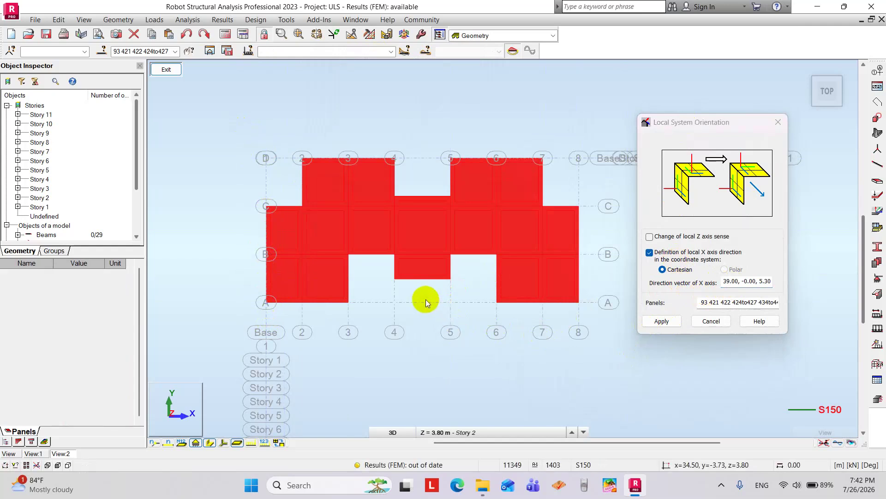
- Apply the local X axis orientation to the Story 2 slabs, inspect their axis directions, and close the orientation settings
click(669, 323)
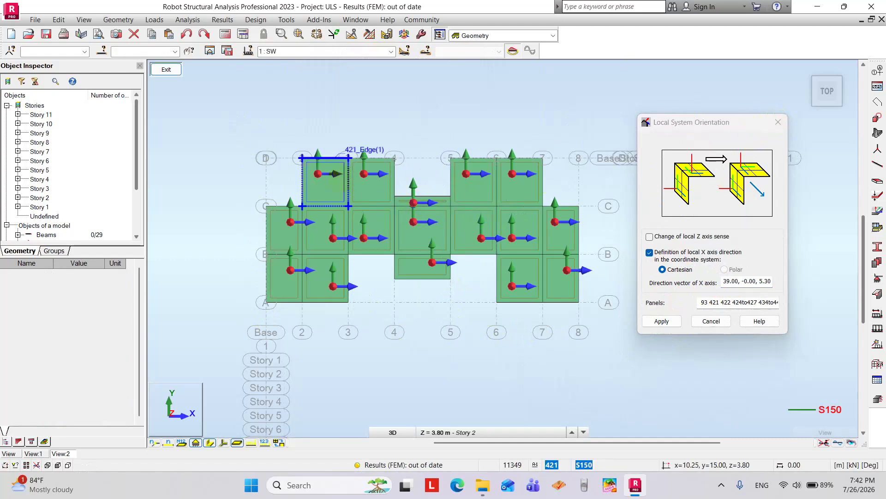
scroll(356, 164, up, 2)
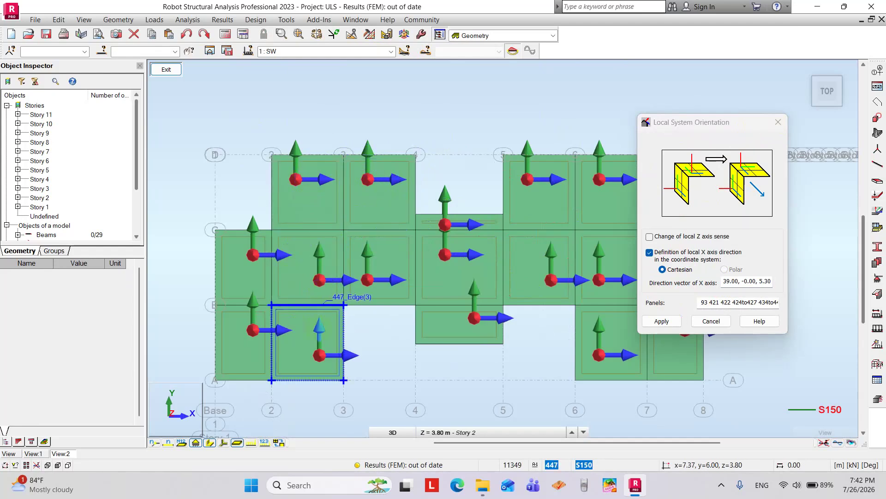
scroll(374, 319, down, 2)
middle_drag(374, 320, 367, 297)
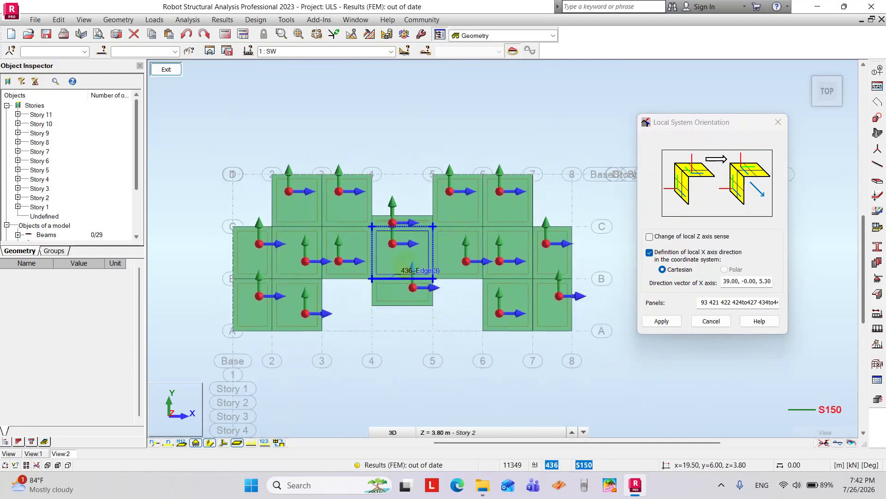
click(774, 131)
scroll(466, 149, down, 1)
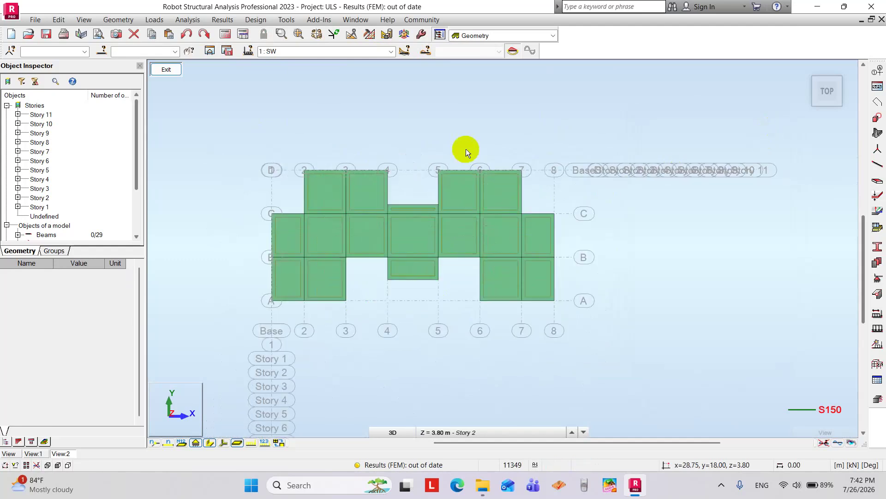
- Exit the isolated slab view and return to the Story 2 plan with slabs and beams
click(173, 71)
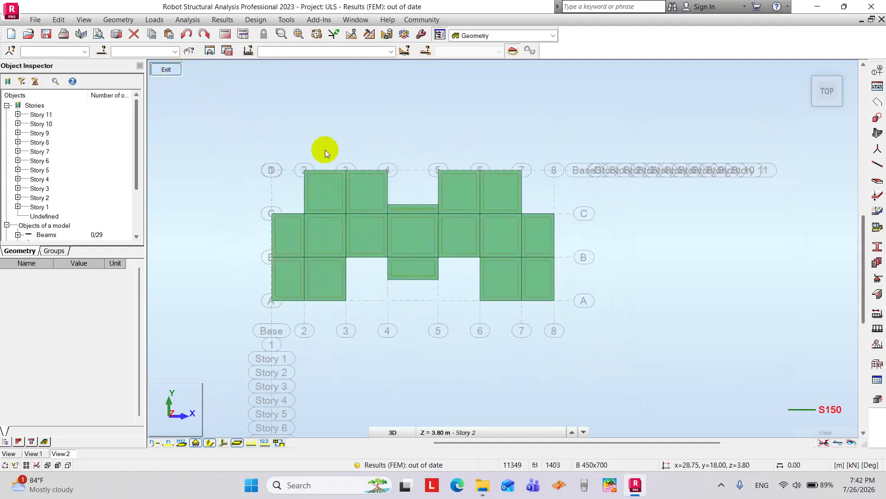
scroll(424, 210, down, 1)
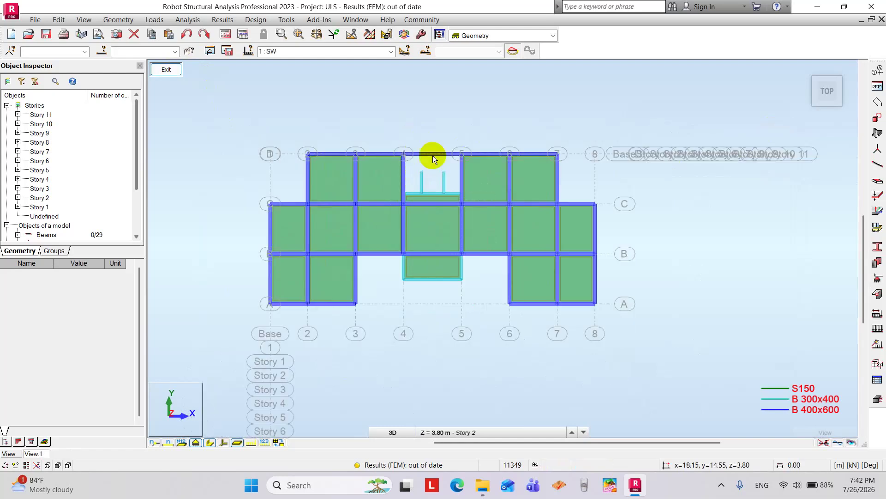
scroll(442, 185, up, 1)
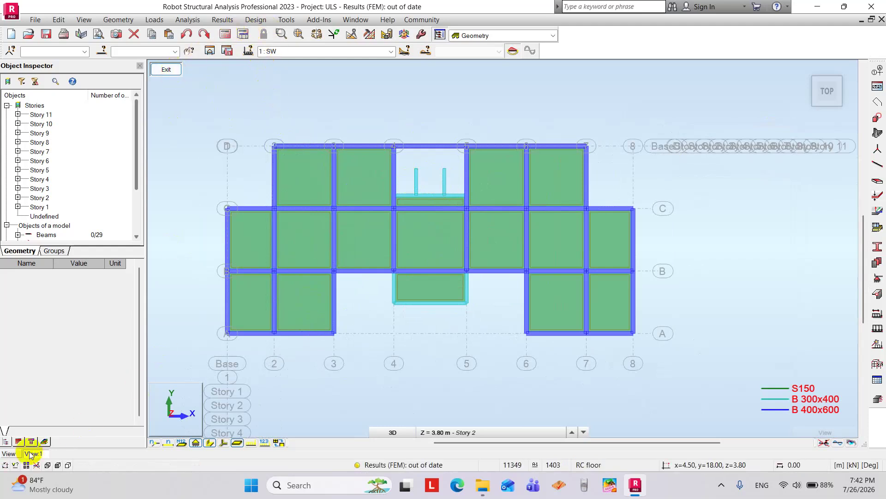
- Switch to the full 3D building view and run the structural calculations again
click(9, 453)
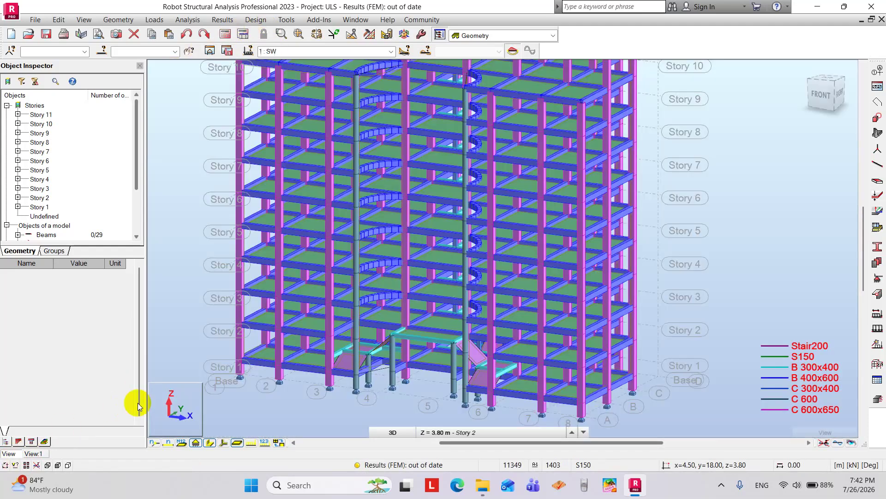
scroll(323, 333, down, 3)
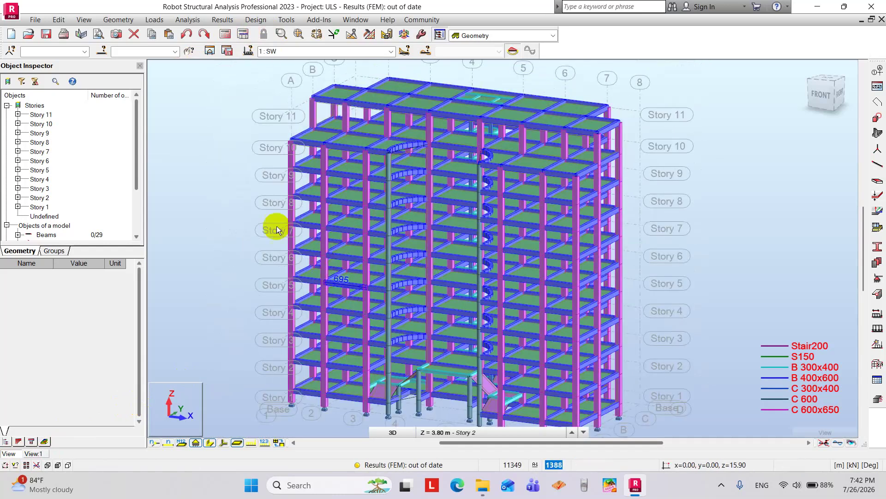
click(224, 35)
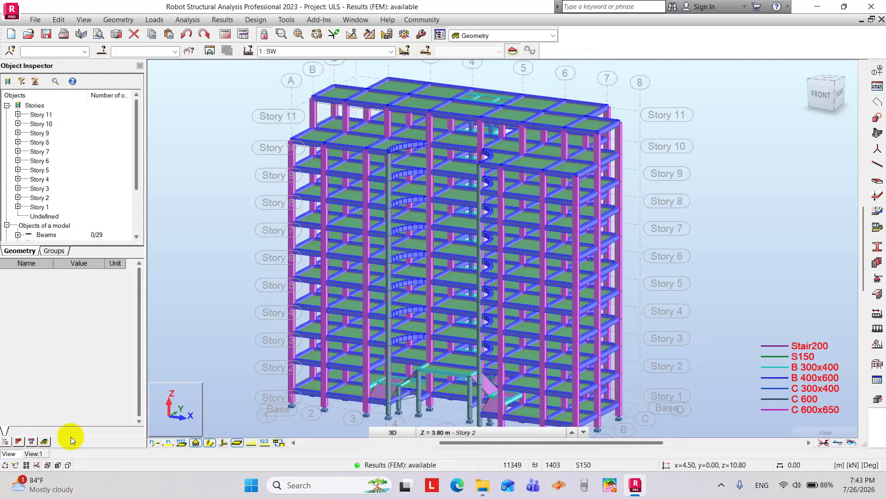
- Return to the Story 2 plan view and display the slab result map for xx moments
click(40, 454)
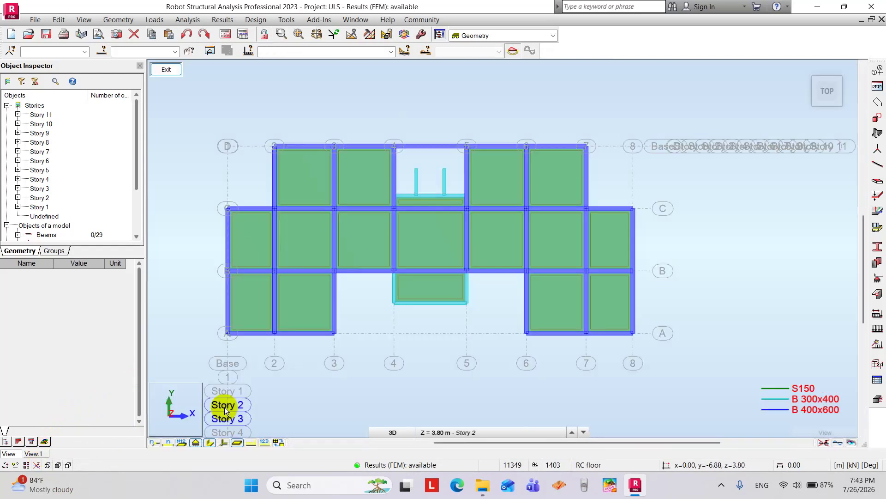
scroll(360, 200, down, 3)
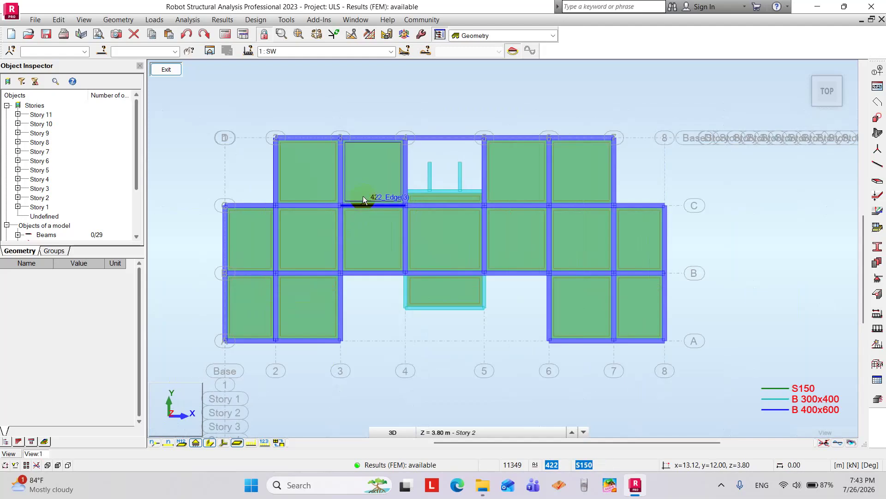
click(224, 20)
click(256, 85)
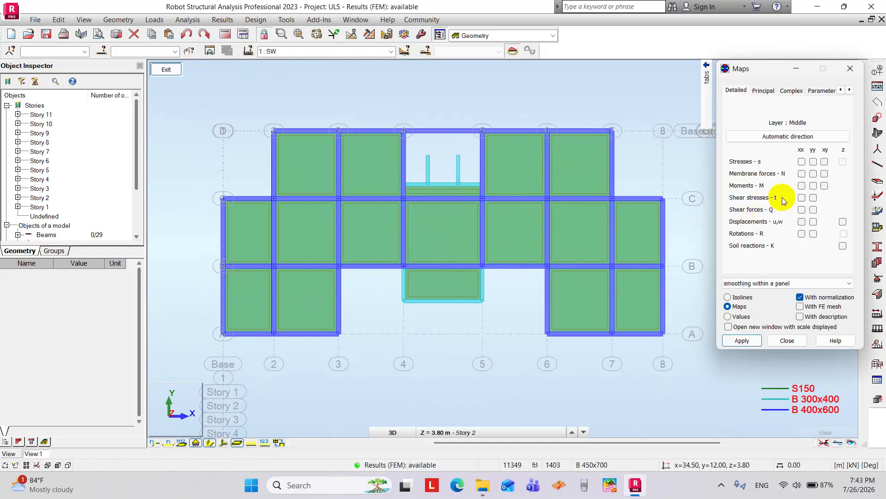
click(802, 186)
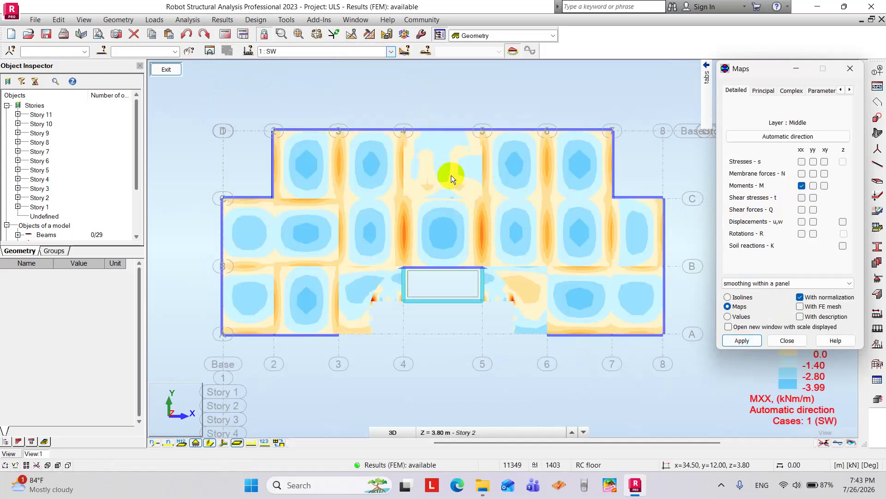
- Set the displayed load case to ULS and show the moment map with value descriptions
click(391, 51)
scroll(352, 174, down, 2)
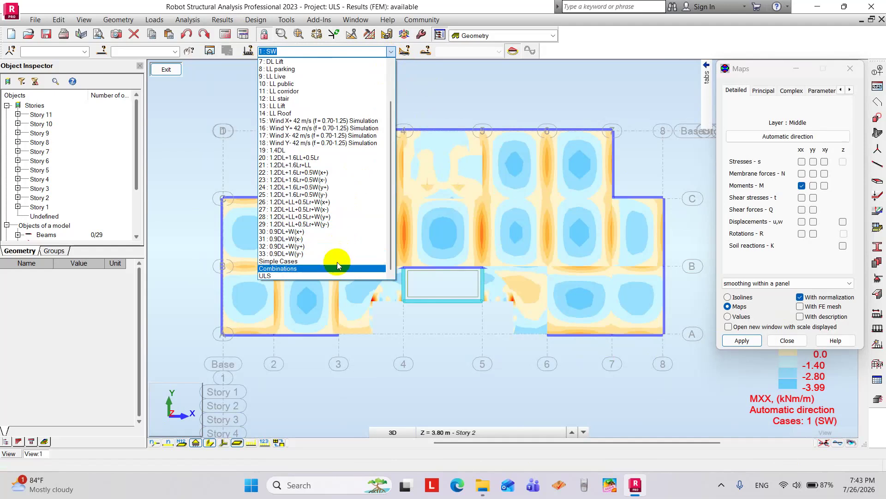
click(307, 277)
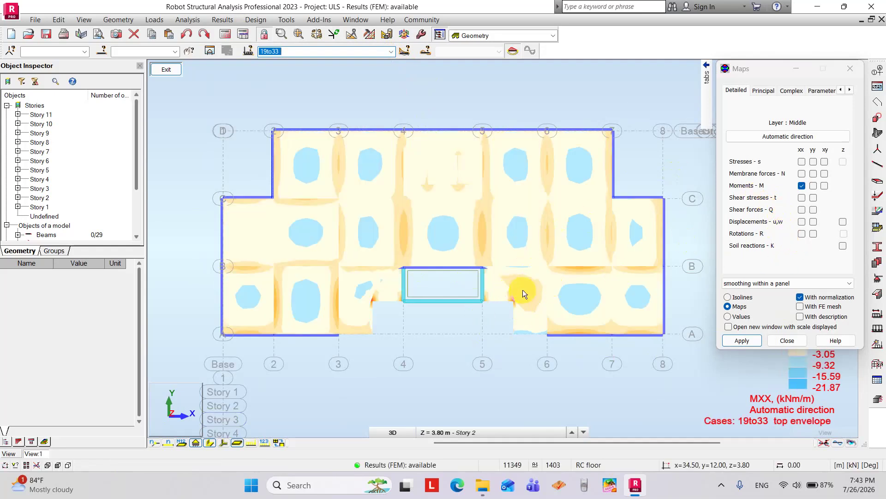
click(800, 317)
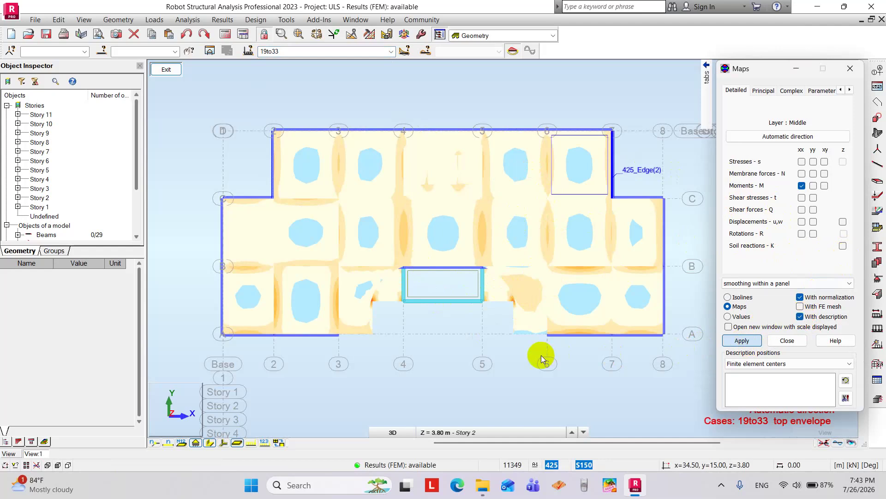
- Examine the xx moment values at the supports and midspans of the Story 2 slab panels
scroll(514, 290, up, 2)
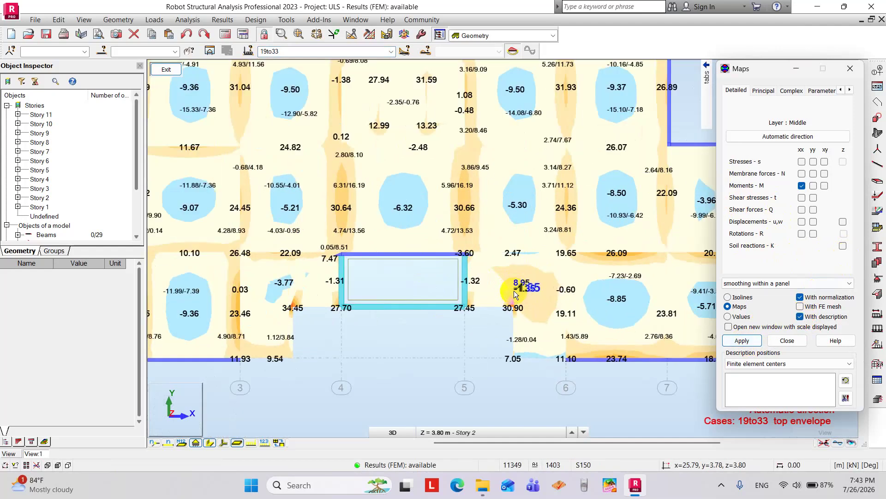
scroll(514, 290, down, 2)
middle_drag(474, 251, 487, 259)
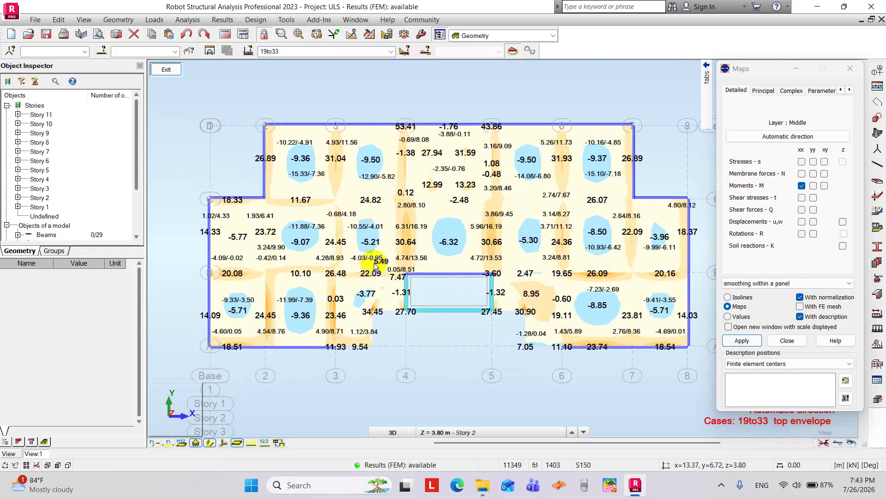
scroll(226, 310, up, 4)
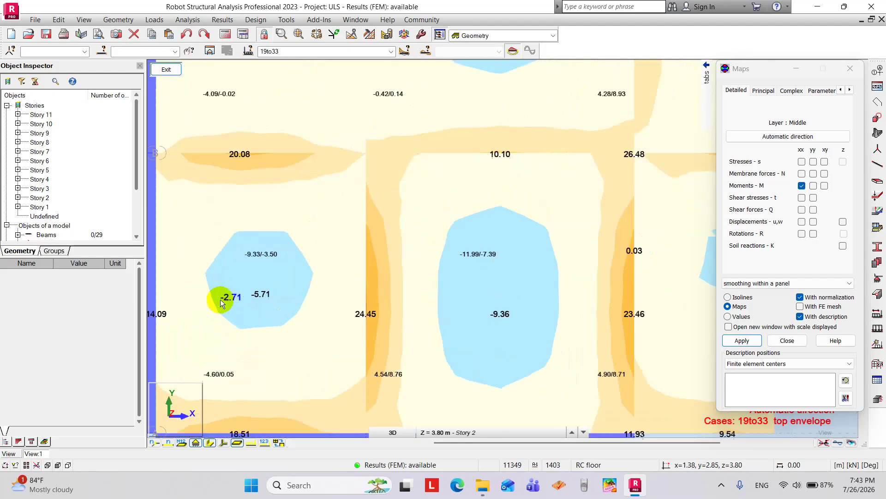
scroll(210, 311, down, 4)
scroll(258, 342, down, 1)
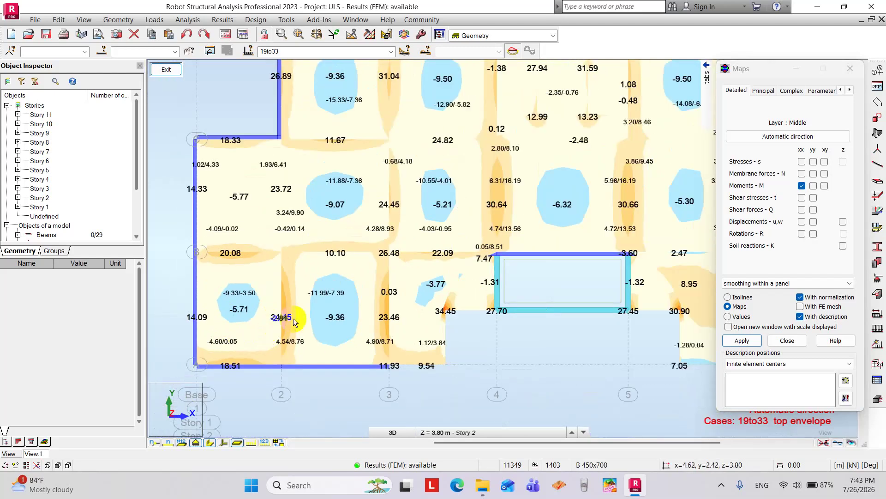
scroll(319, 323, down, 1)
middle_drag(451, 317, 388, 339)
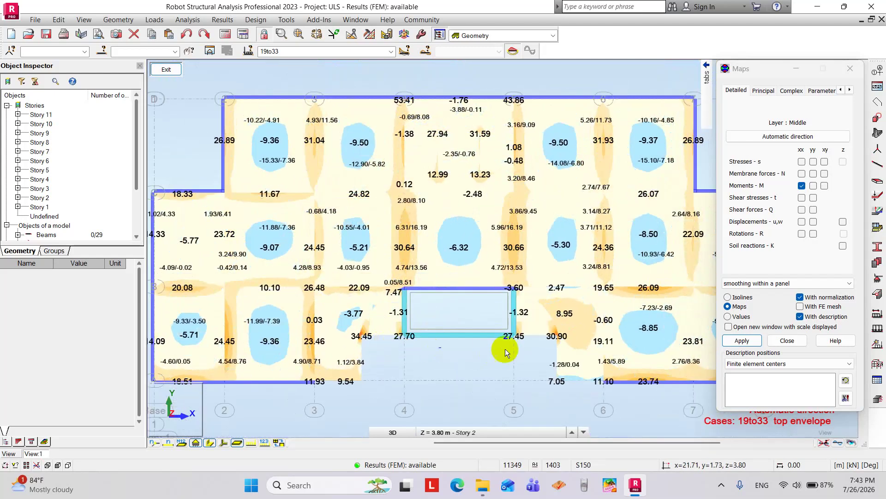
scroll(443, 203, down, 1)
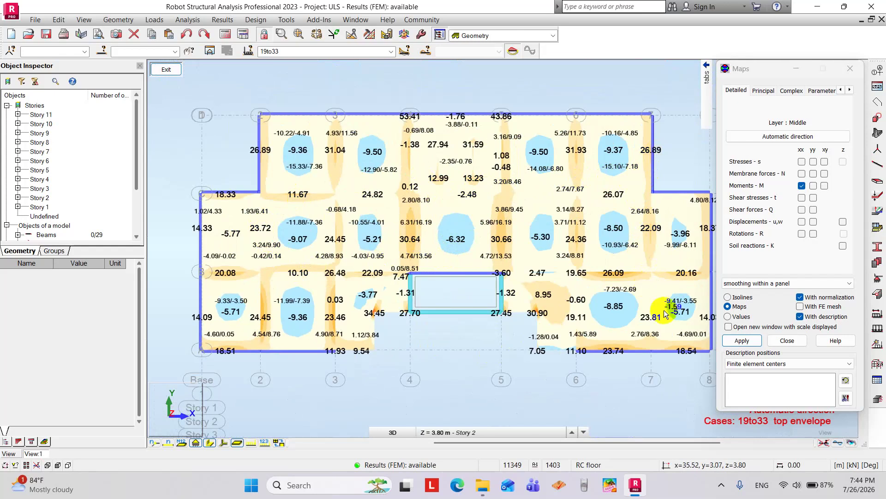
scroll(638, 318, up, 1)
scroll(638, 318, down, 1)
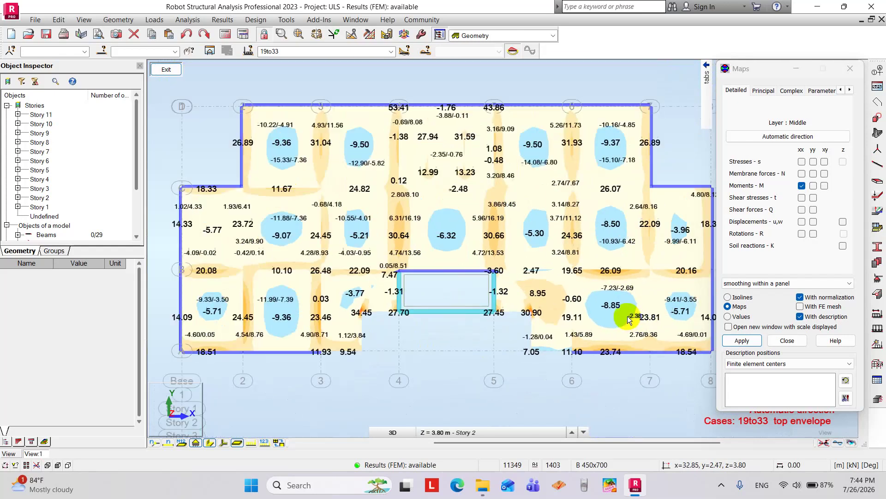
middle_drag(585, 281, 576, 278)
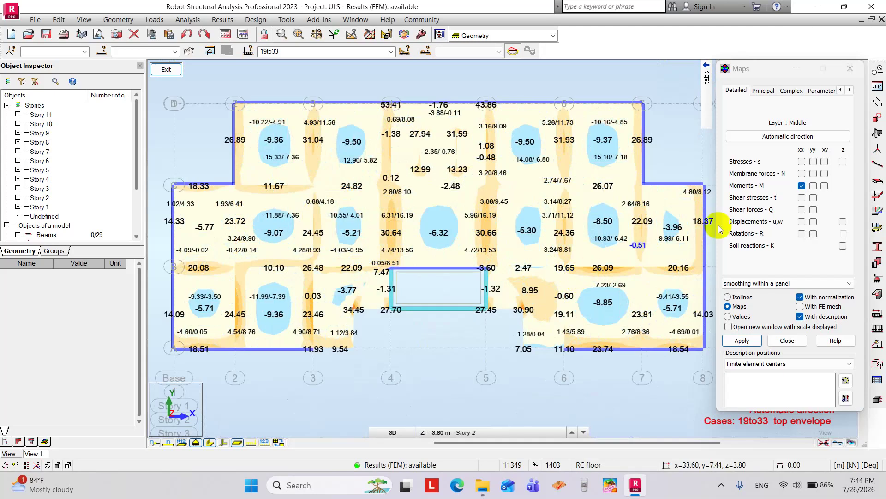
- Display the yy moment map for the Story 2 slabs instead of the xx moments
click(813, 186)
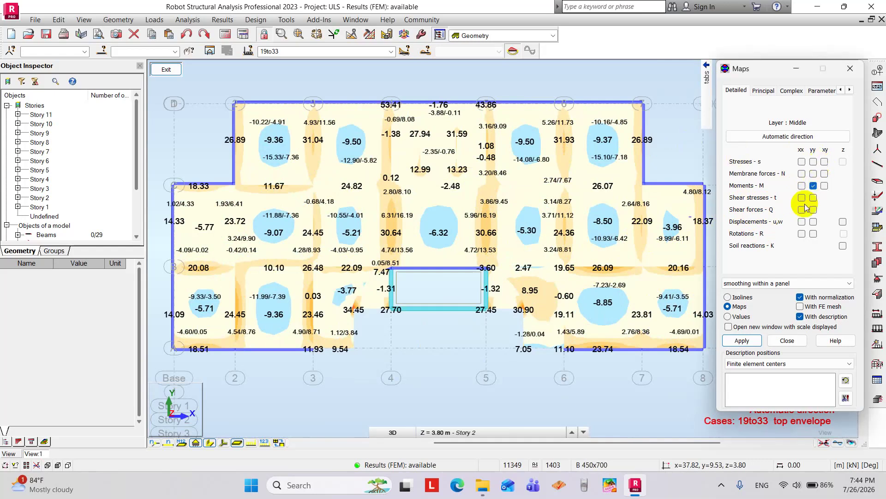
click(743, 341)
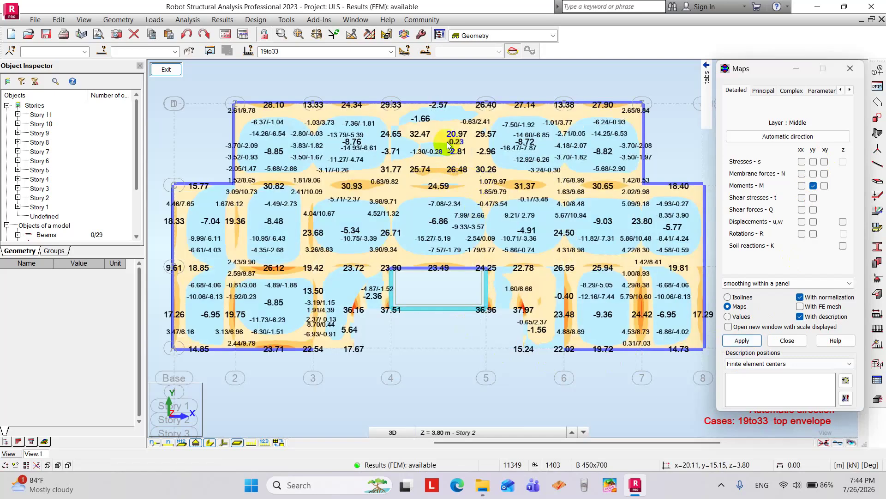
scroll(454, 199, down, 2)
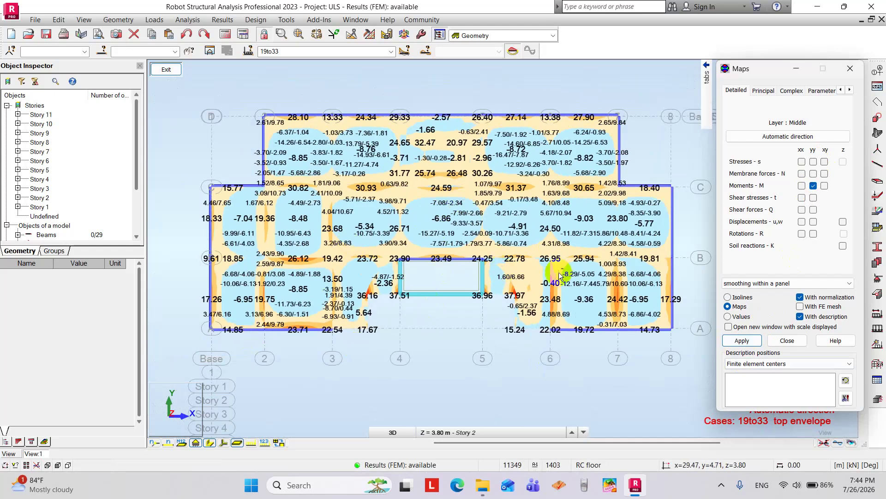
- Display the xx shear force map for the Story 2 slabs and examine its values across the plan
click(802, 210)
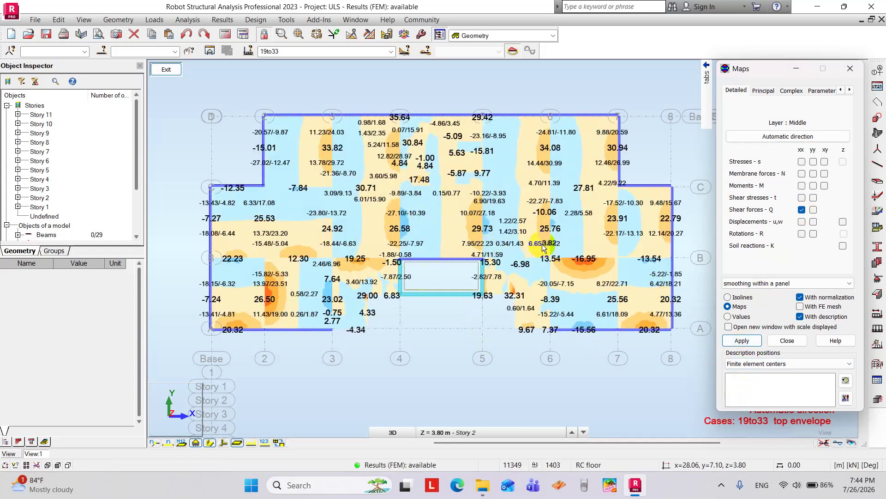
scroll(542, 247, up, 2)
scroll(542, 233, down, 2)
middle_drag(514, 205, 537, 234)
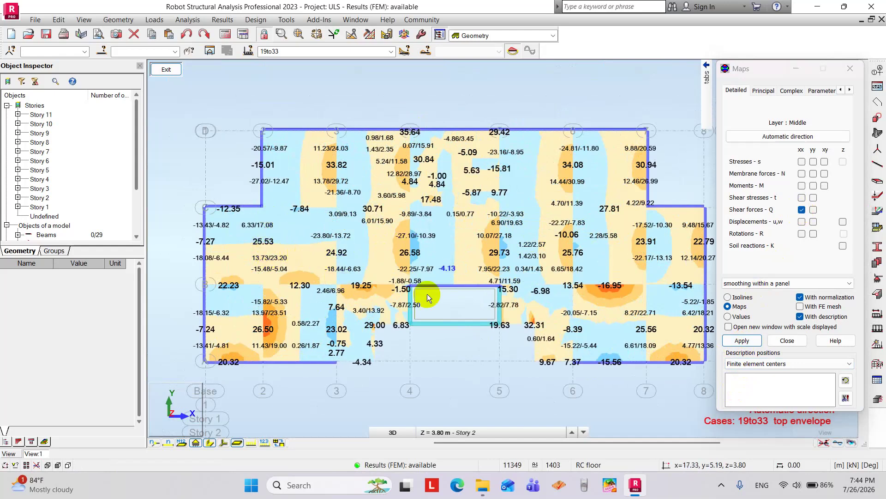
middle_drag(534, 257, 515, 251)
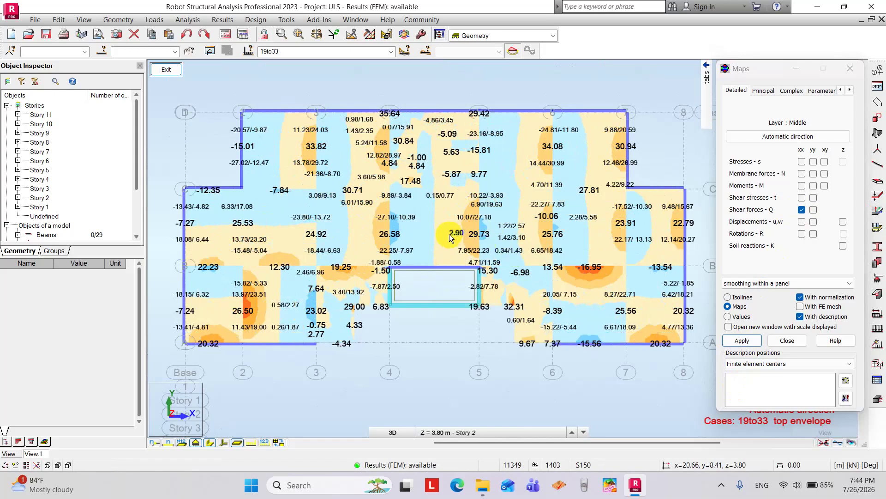
- Switch the slab map to yy shear forces and examine the values around the central opening
click(813, 210)
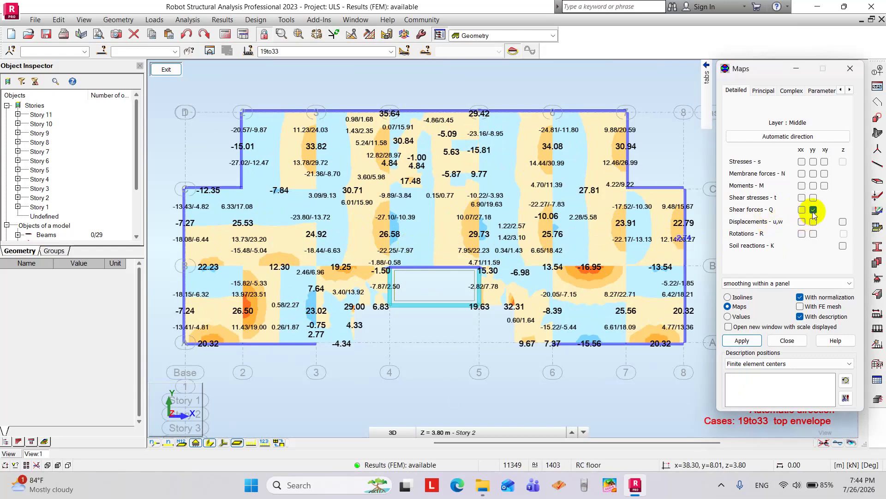
click(742, 341)
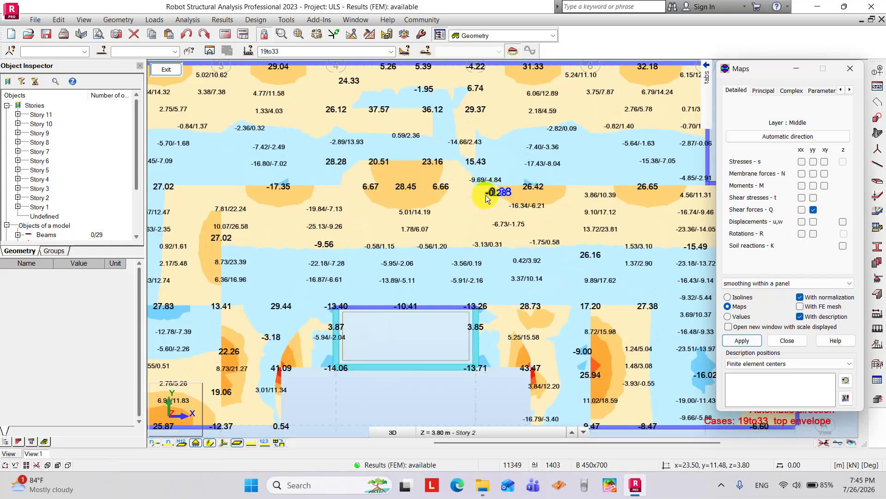
scroll(530, 226, down, 2)
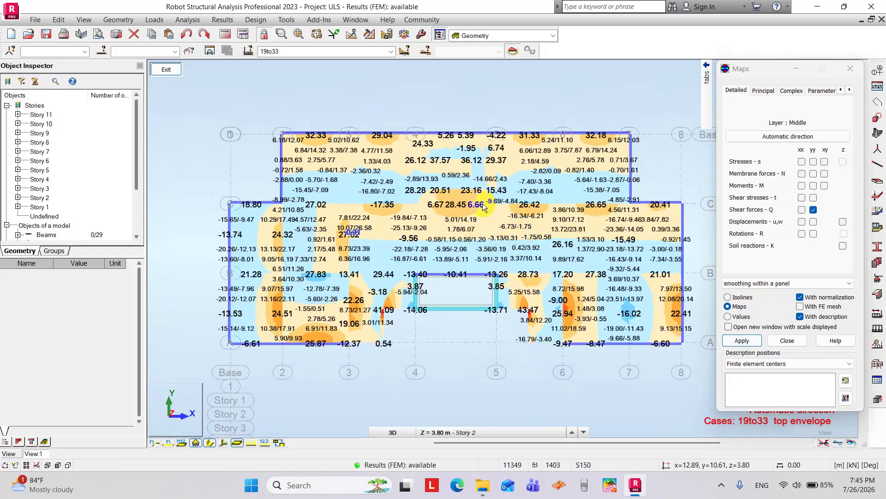
- Turn off the yy shear force map and its value descriptions, and close the slab result maps
click(814, 210)
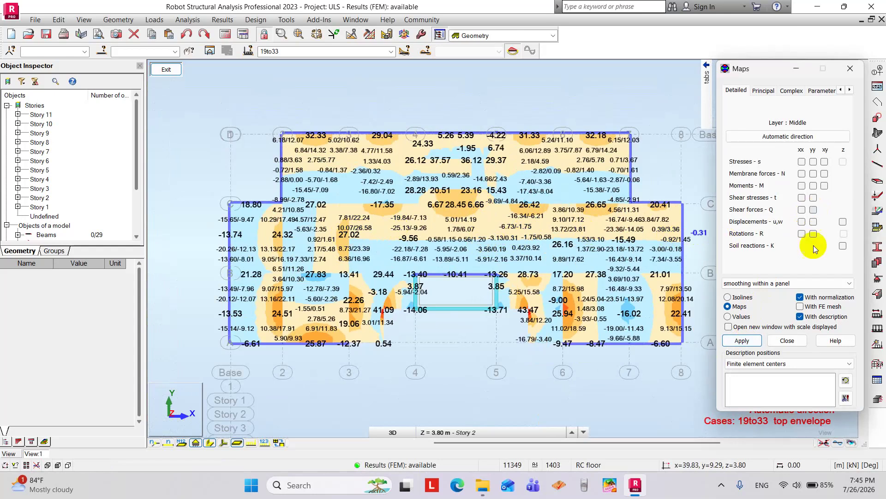
click(800, 316)
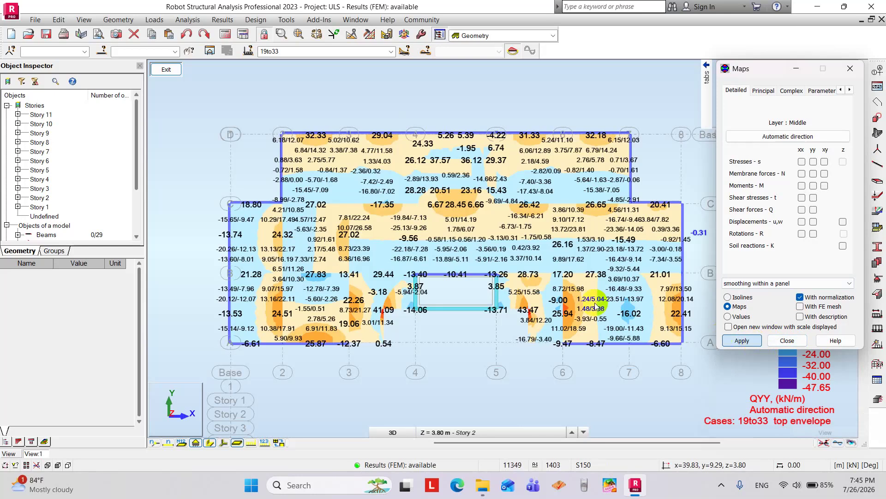
click(742, 340)
click(850, 70)
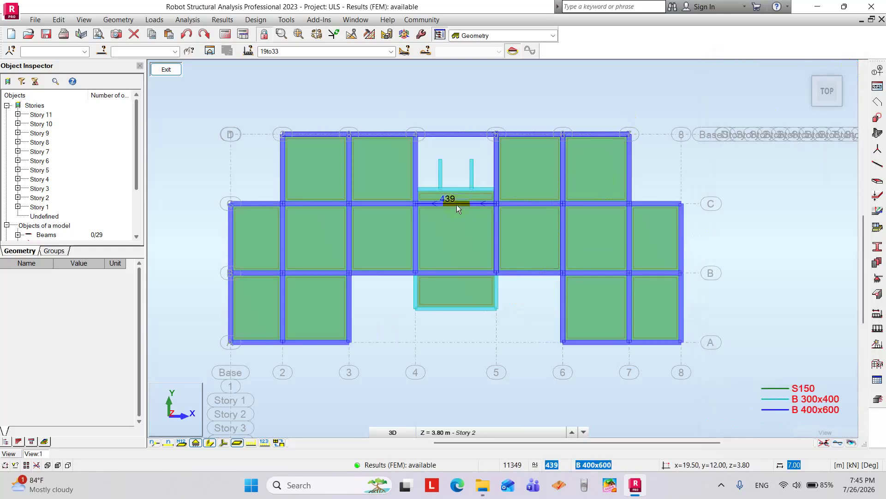
- Open the panel cut settings for the Story 2 slabs
scroll(416, 152, up, 1)
scroll(416, 151, down, 1)
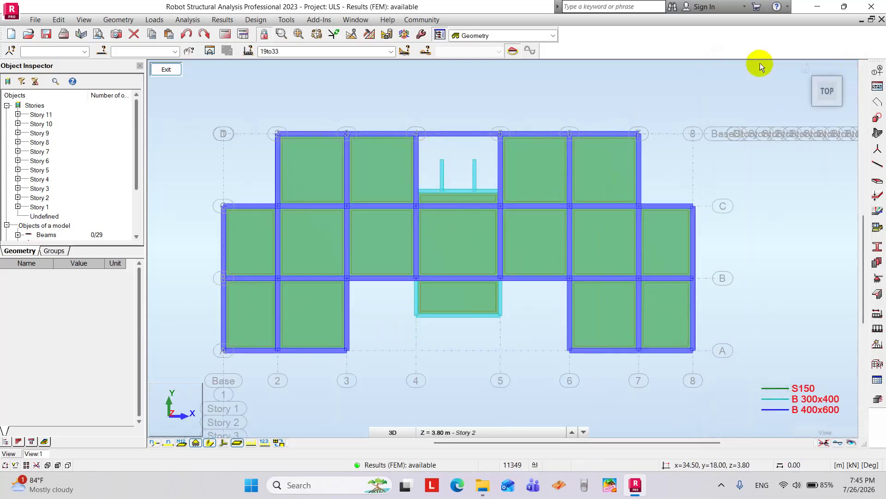
click(804, 70)
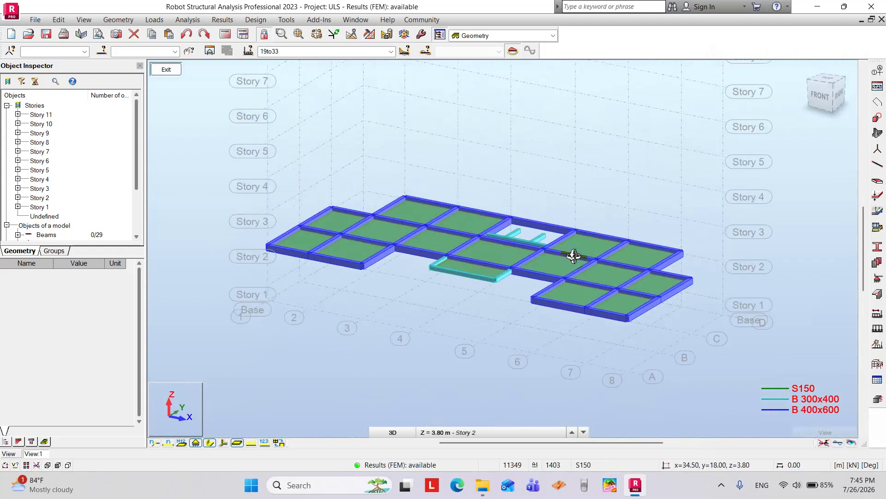
click(821, 85)
click(264, 116)
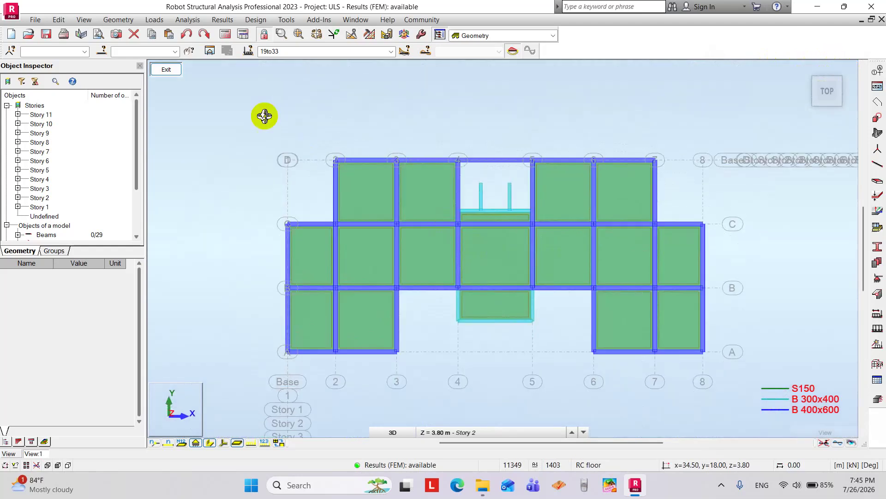
click(223, 19)
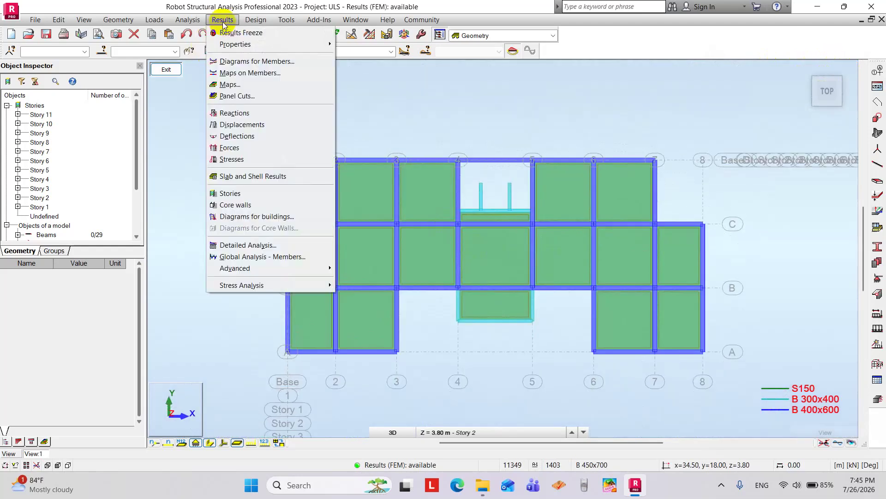
click(243, 98)
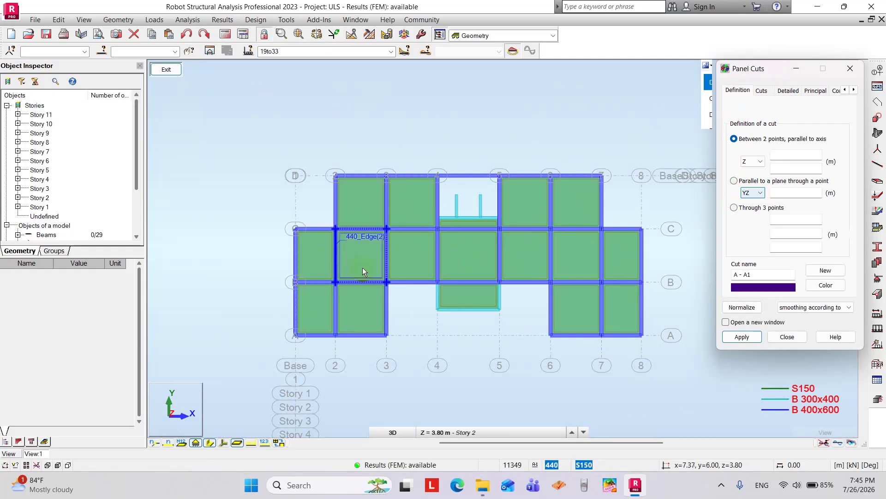
- Display the local axes on the Story 2 plan and examine their directions on the slab panels
click(210, 443)
click(223, 442)
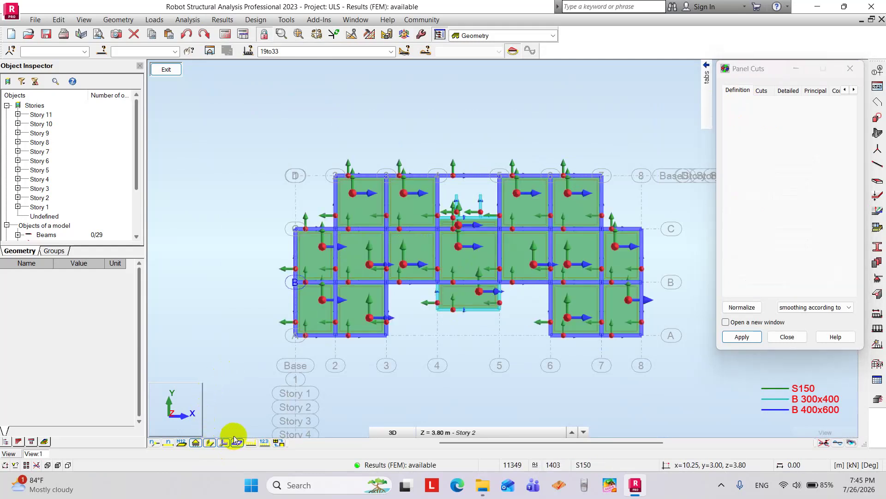
scroll(386, 282, up, 3)
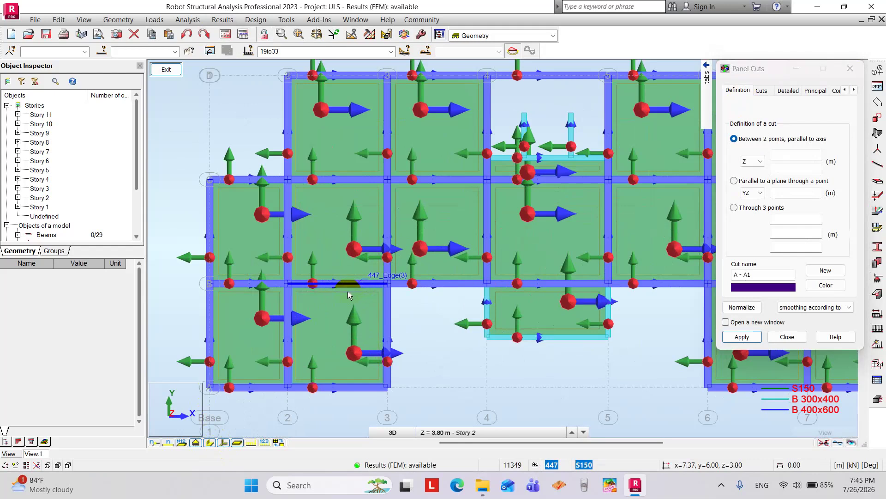
scroll(347, 291, down, 3)
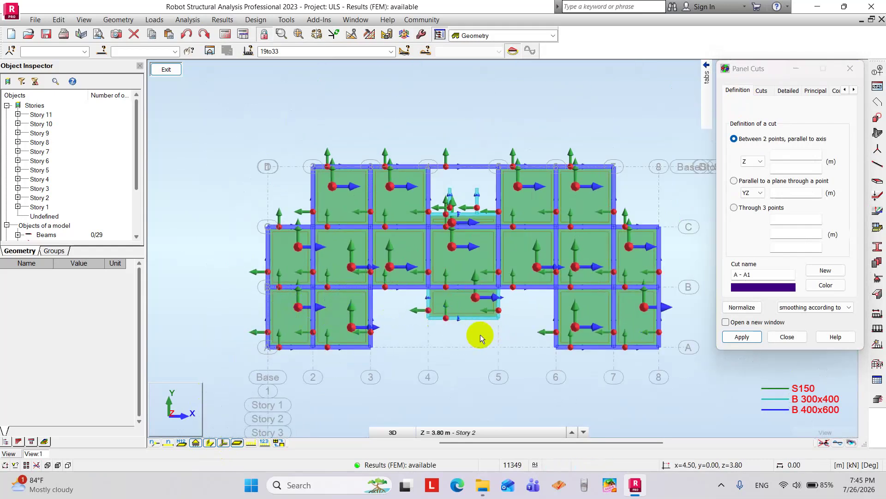
- Switch Story 2 to the flat XY view and set the cut's reference plane to XY
click(760, 193)
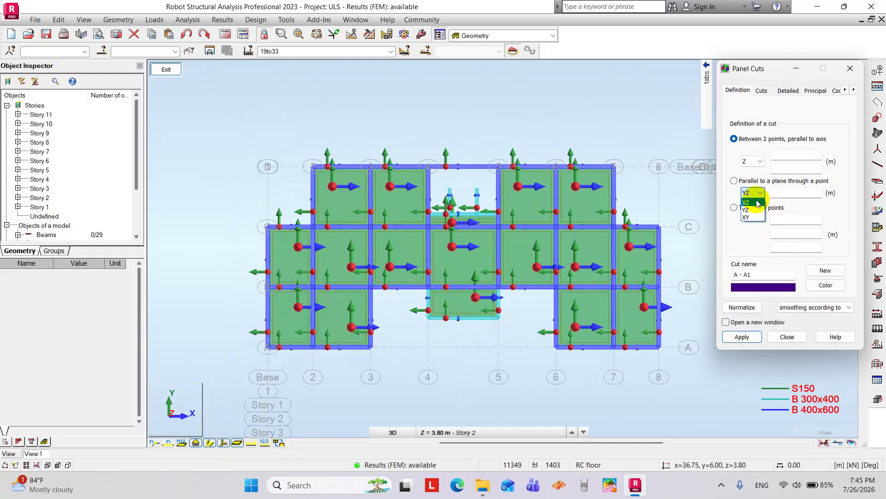
click(397, 432)
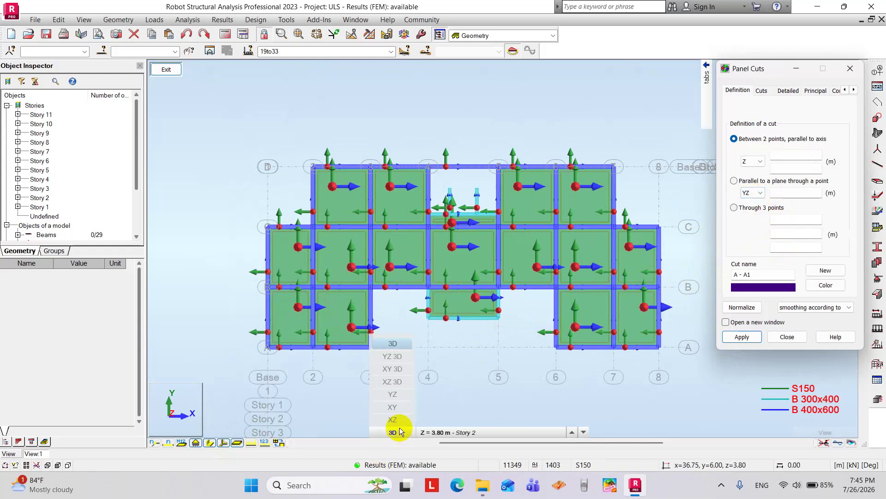
click(393, 407)
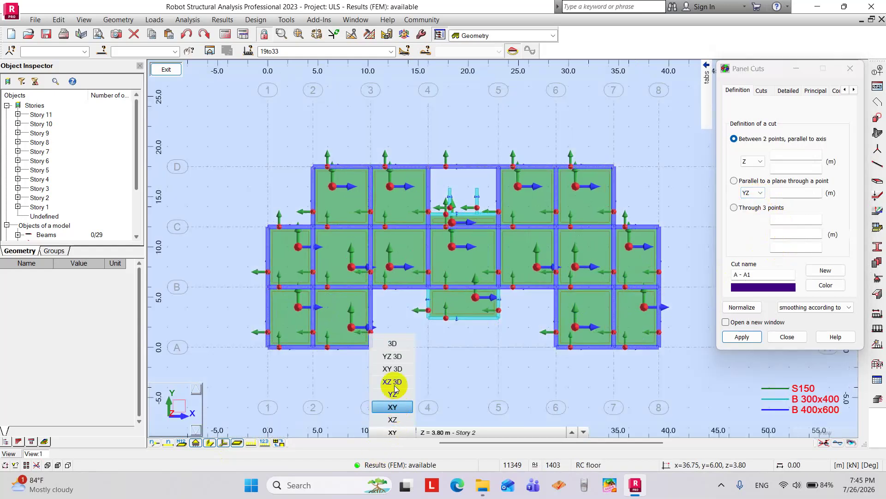
click(753, 193)
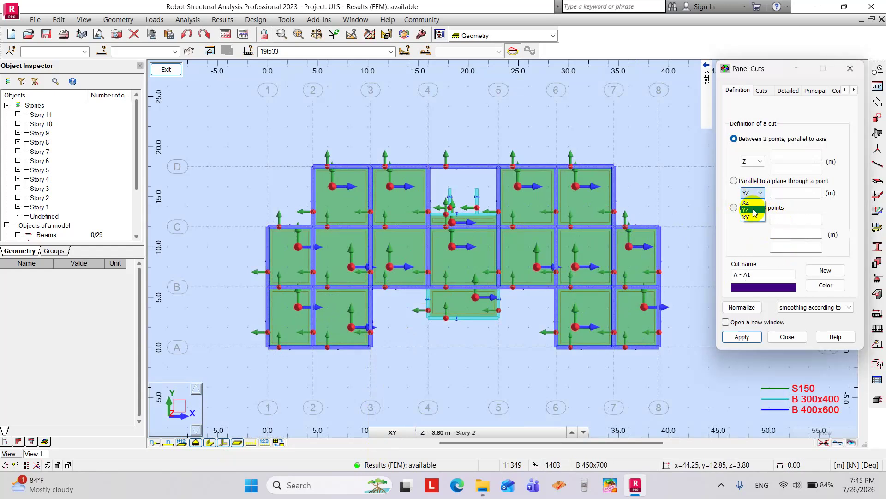
click(755, 217)
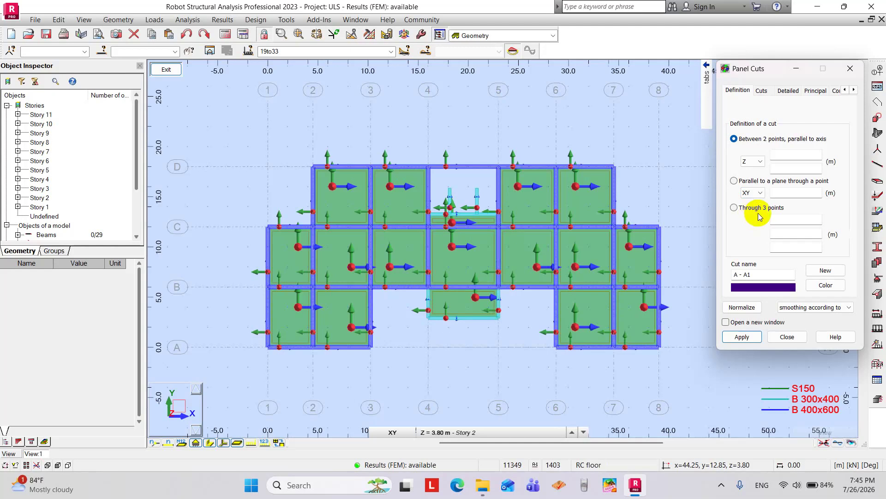
- Apply panel cut A - A1 parallel to the XY plane through the point 39.00, 3.00, 3.80
click(777, 193)
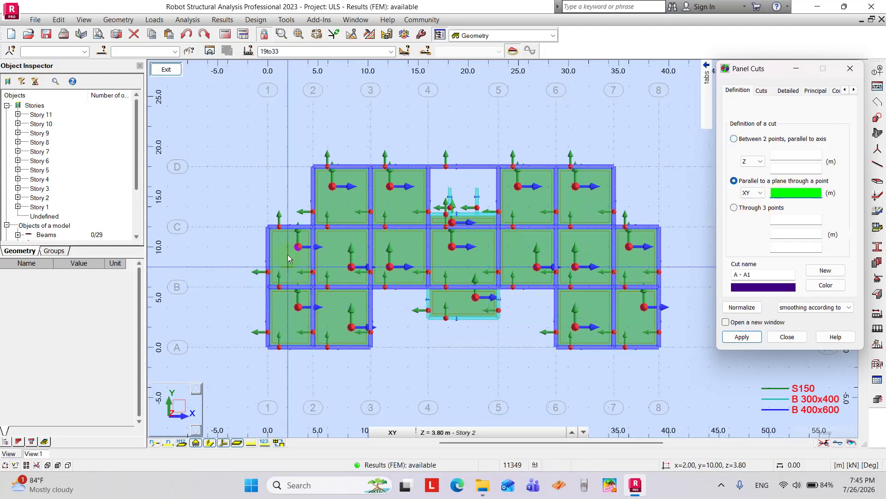
click(268, 317)
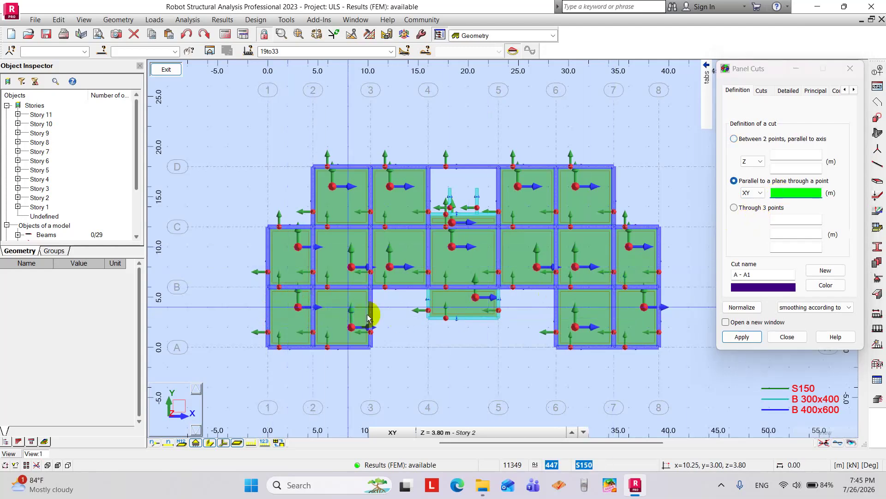
click(660, 320)
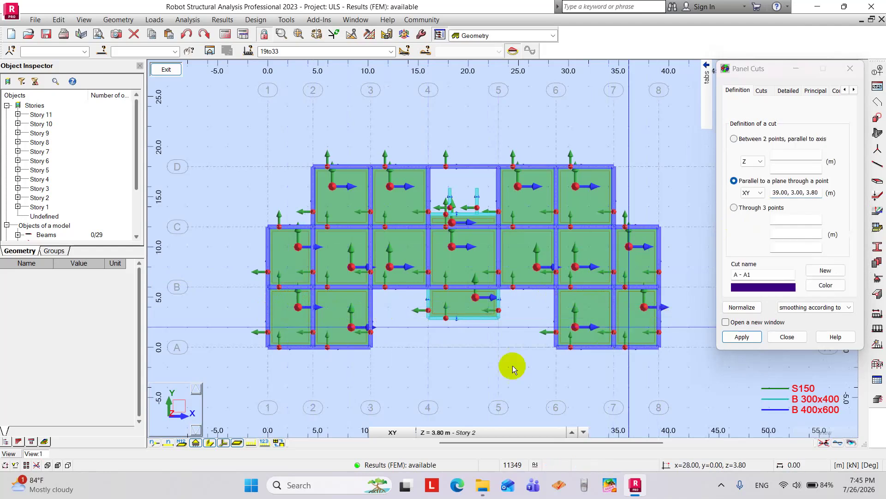
click(743, 337)
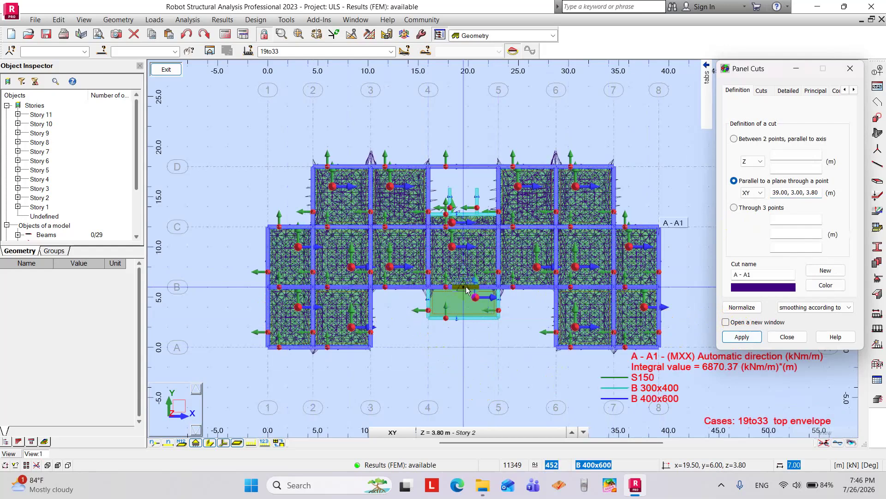
- Examine the A - A1 moment diagrams on the slabs in 3D and hide the local axes
drag(744, 69, 757, 181)
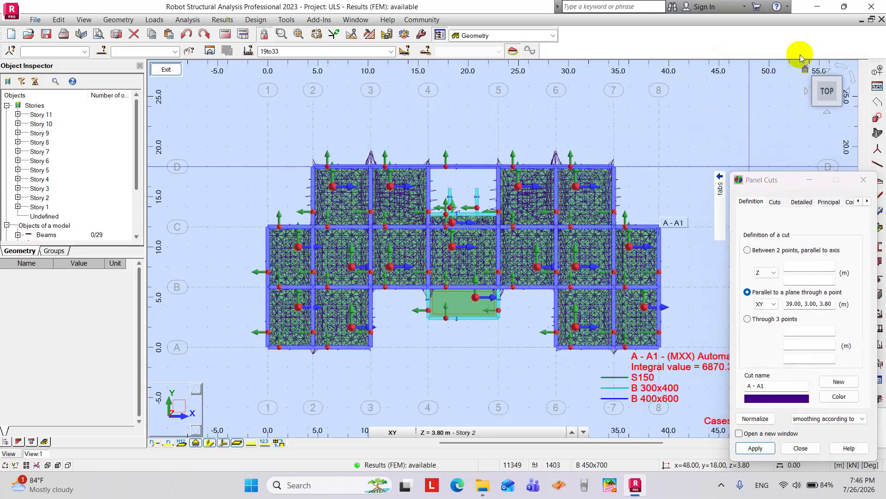
click(806, 69)
scroll(511, 291, up, 4)
scroll(511, 291, down, 3)
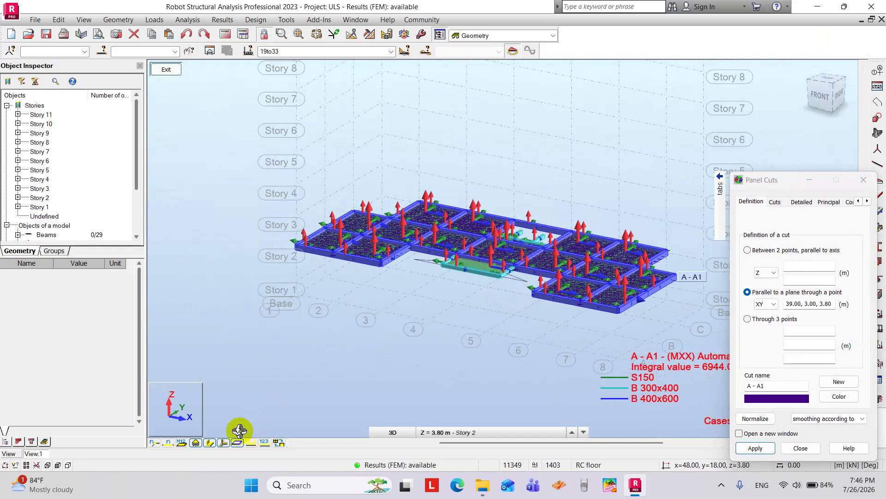
scroll(463, 282, up, 3)
scroll(463, 279, down, 5)
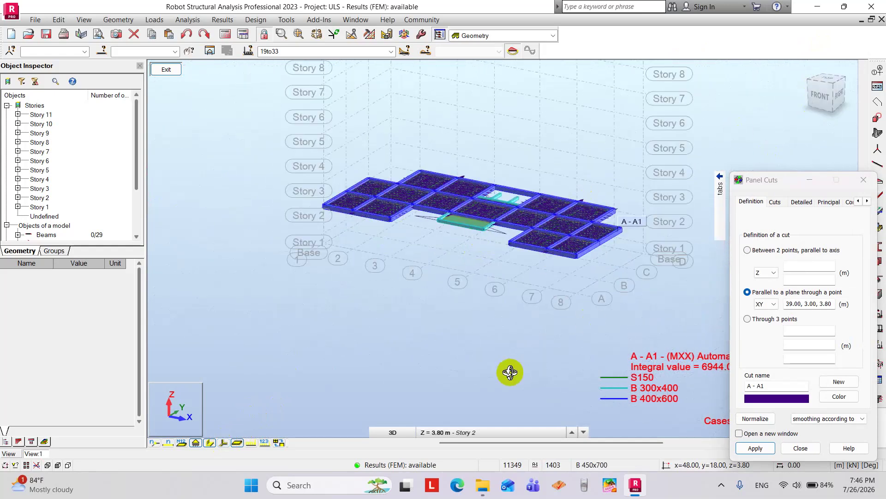
- Return Story 2 to the flat XY view and examine the cut diagrams across the slab panels
click(391, 432)
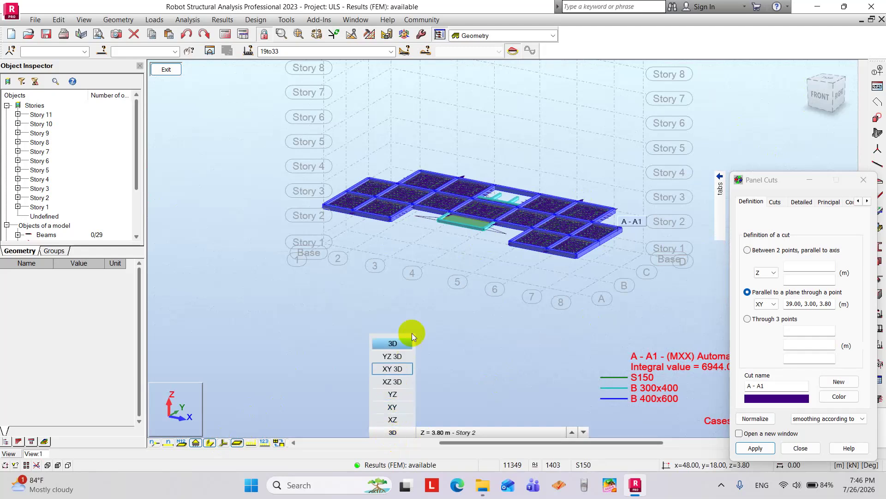
click(400, 430)
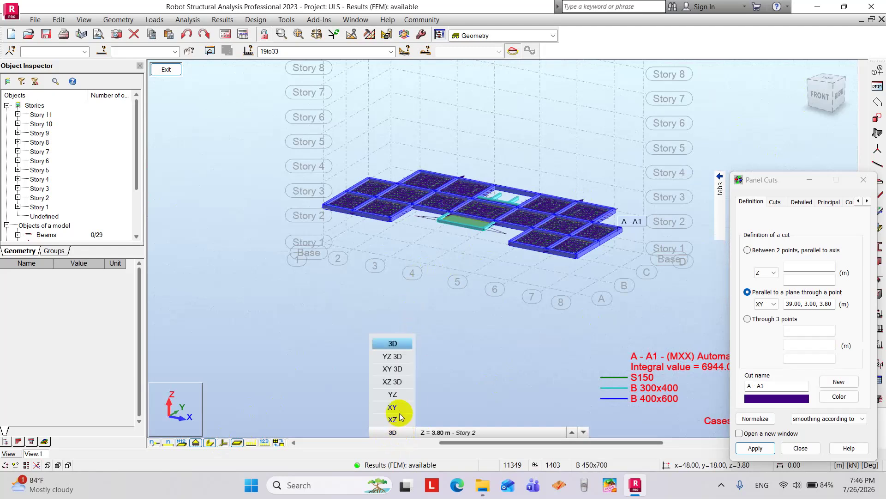
click(393, 407)
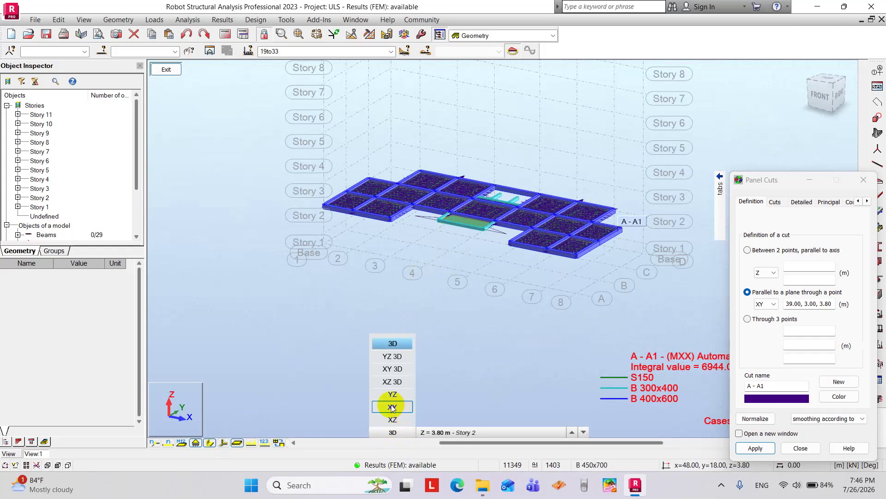
scroll(496, 198, up, 2)
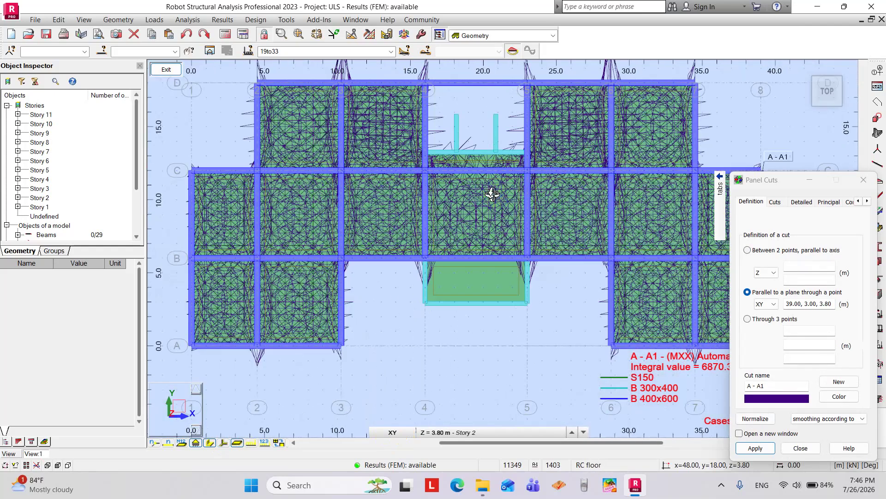
scroll(493, 195, down, 2)
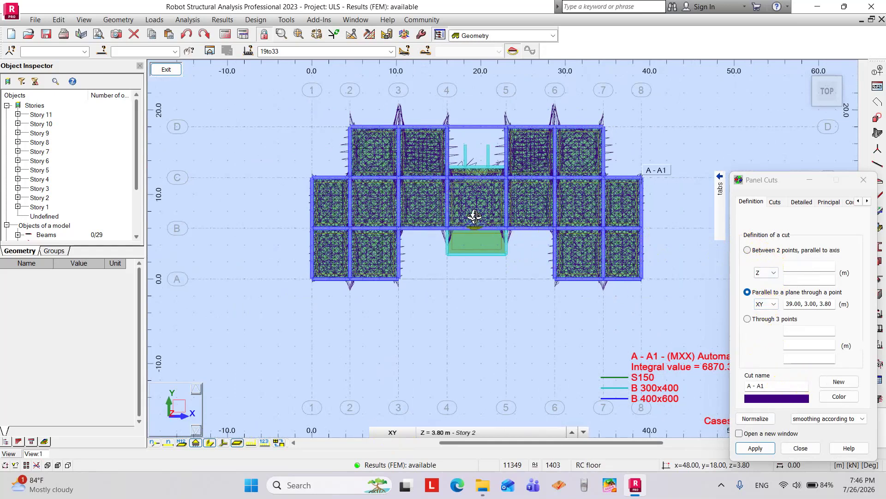
- Redefine cut A - A1 through the point 39.00, 9.00, 3.80, between grid lines B and C, and apply it
click(791, 300)
scroll(395, 182, up, 2)
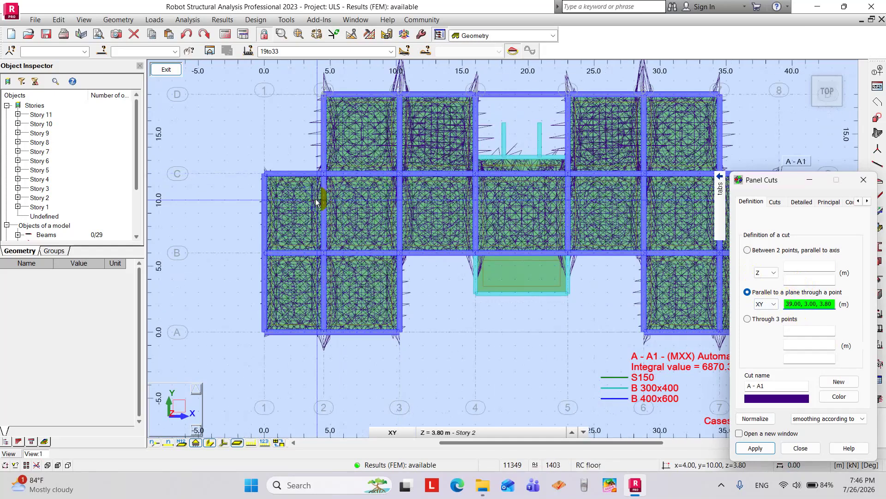
click(264, 221)
scroll(264, 221, down, 2)
click(622, 221)
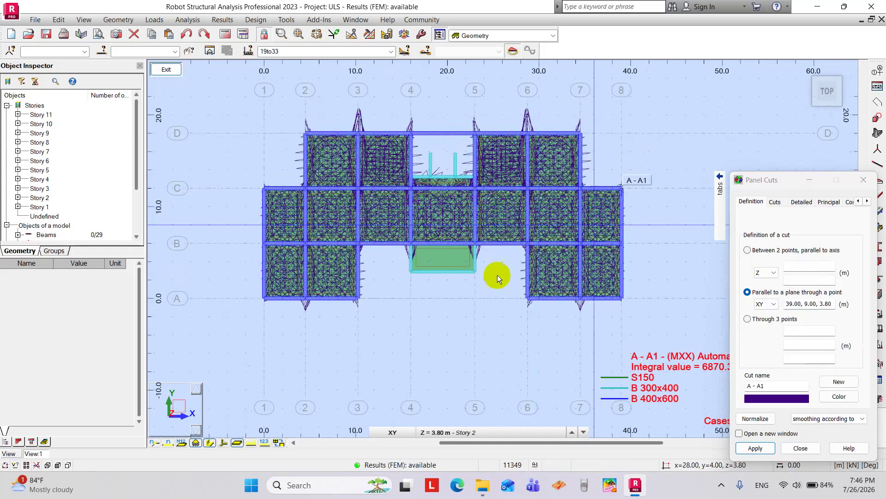
click(756, 448)
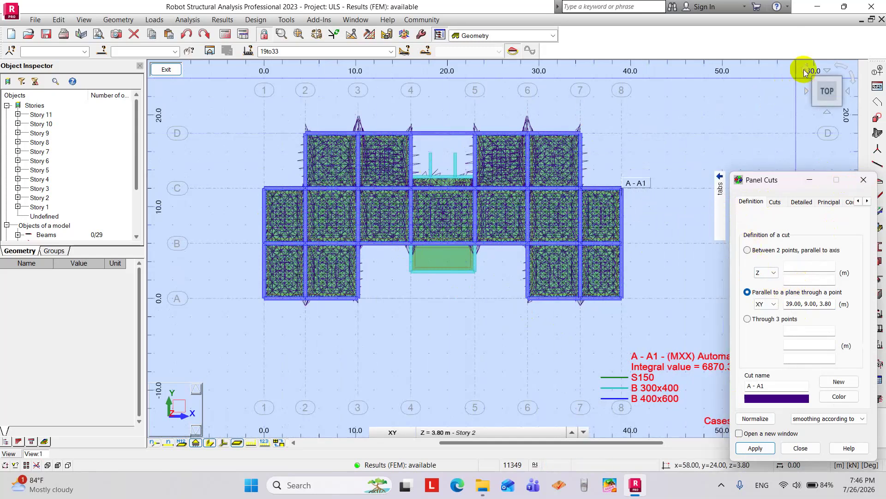
- Examine the redefined cut's diagrams in 3D and open the list of defined panel cuts
click(801, 72)
click(815, 65)
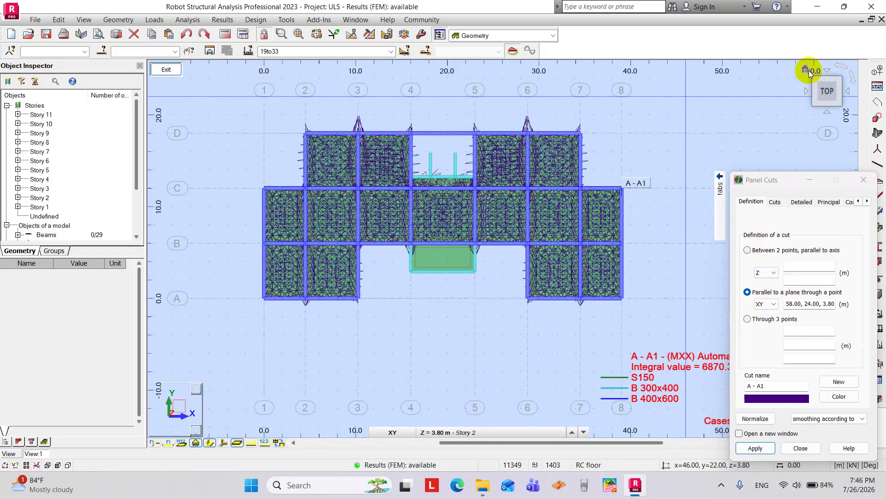
shift+middle_drag(517, 179, 631, 256)
scroll(527, 275, up, 5)
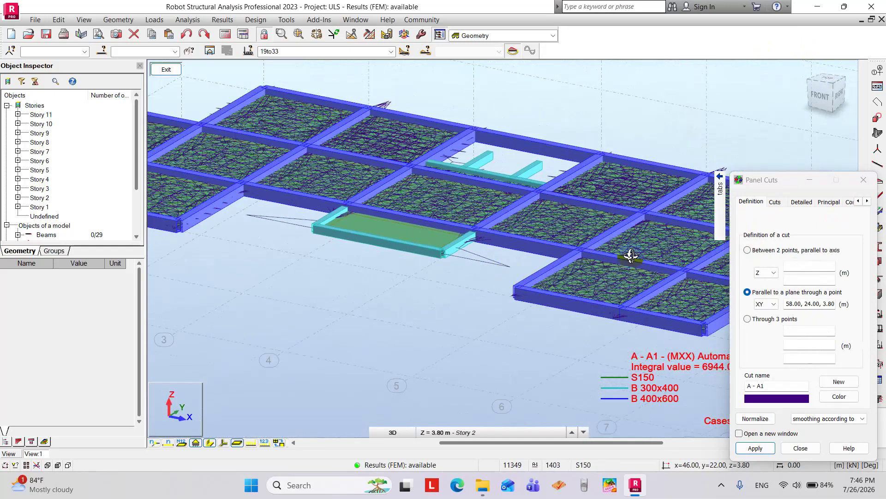
drag(749, 187, 696, 99)
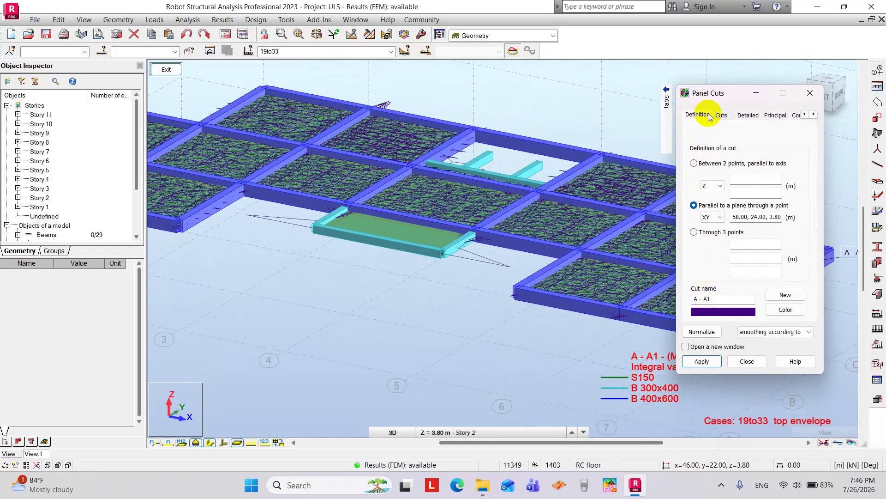
click(724, 117)
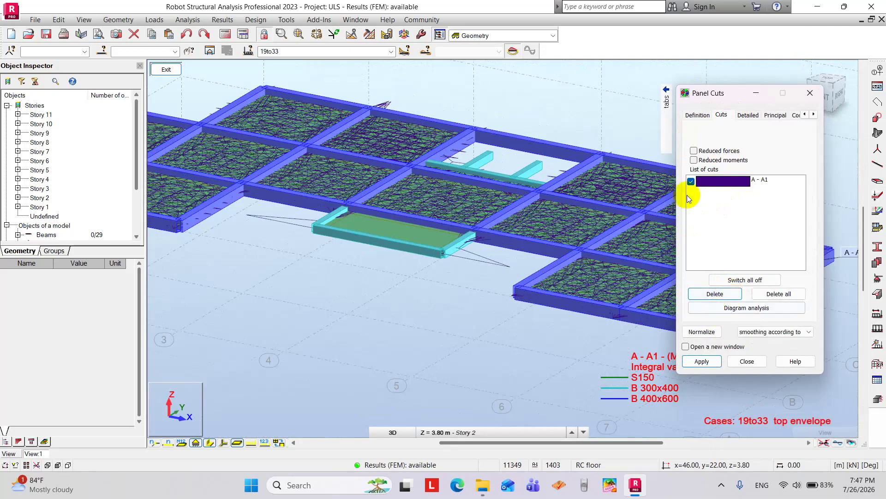
- Switch off the display of cut A - A1 and return Story 2 to the flat XY view
click(691, 181)
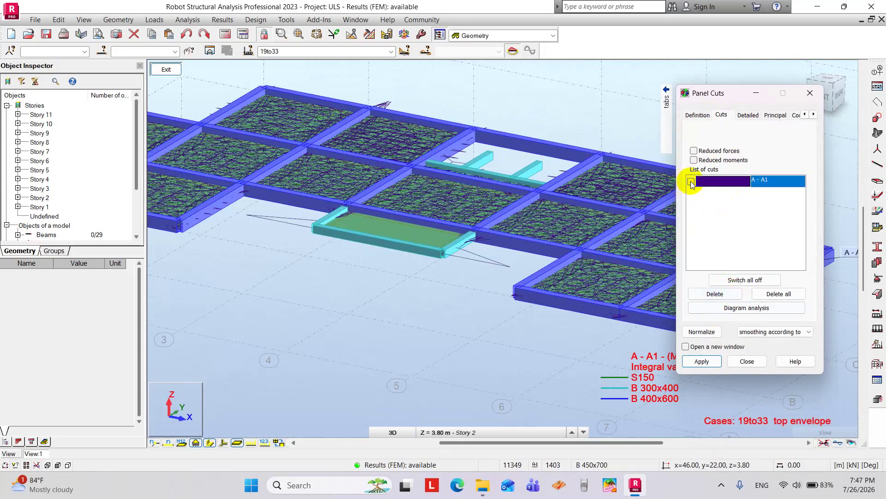
click(716, 366)
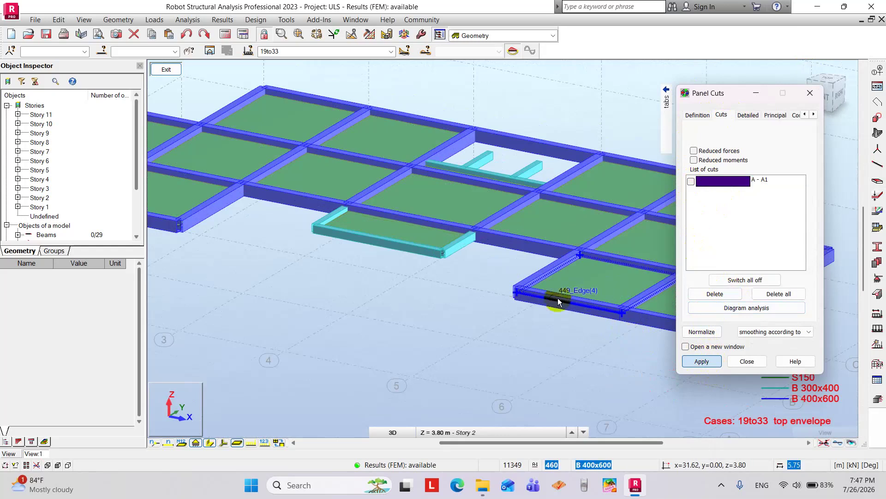
scroll(558, 298, down, 3)
click(382, 434)
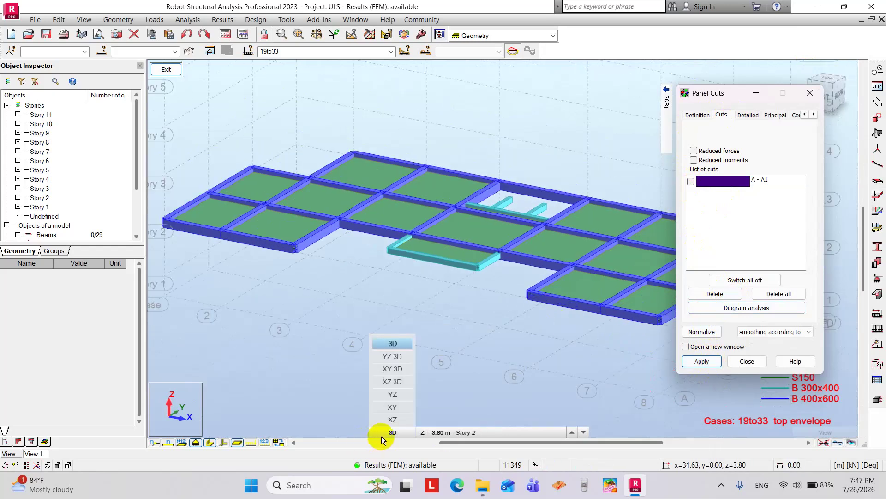
click(392, 407)
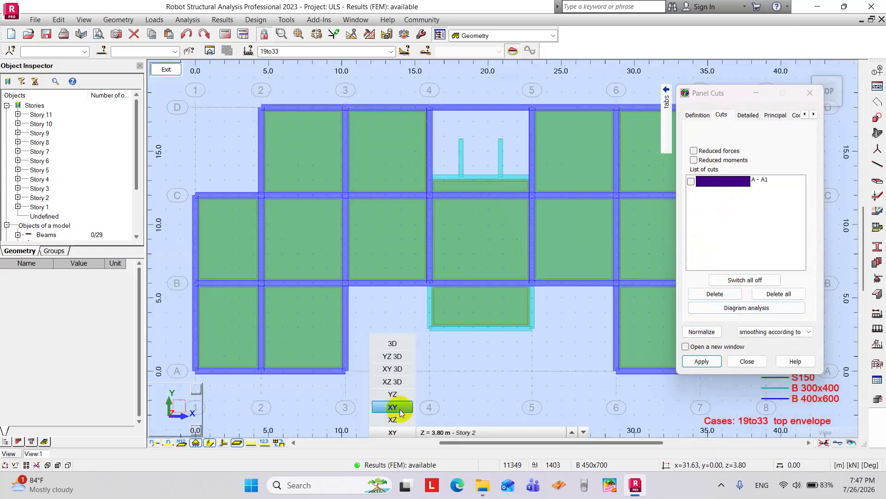
scroll(401, 289, down, 2)
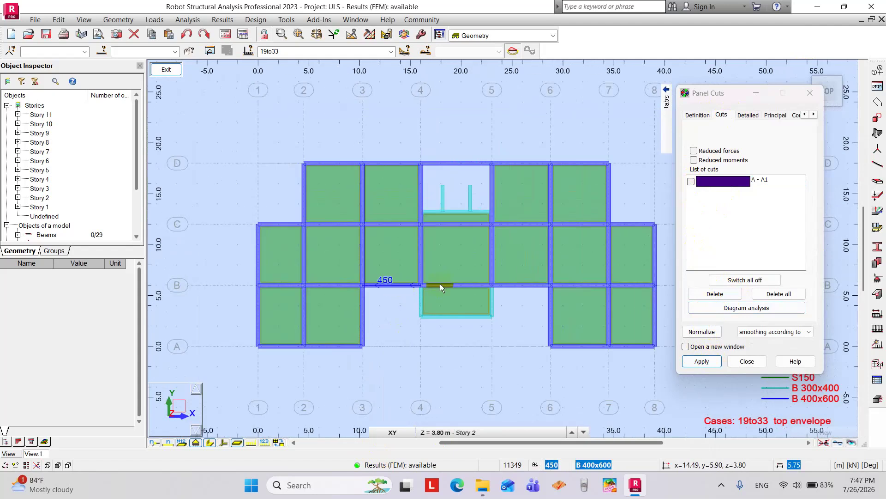
- Select all slab panels similar to the one between grids 5-6 and B-C, and isolate them in a new view
click(533, 259)
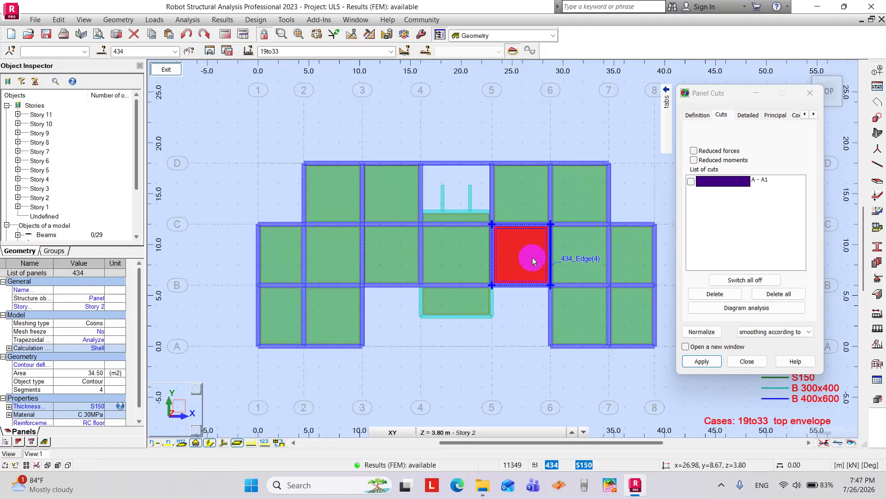
right_click(533, 257)
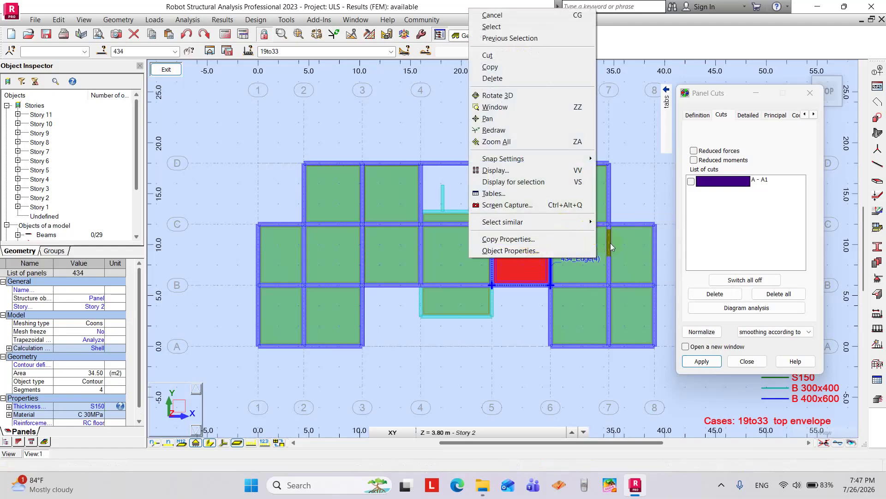
mouse_move(591, 226)
click(637, 267)
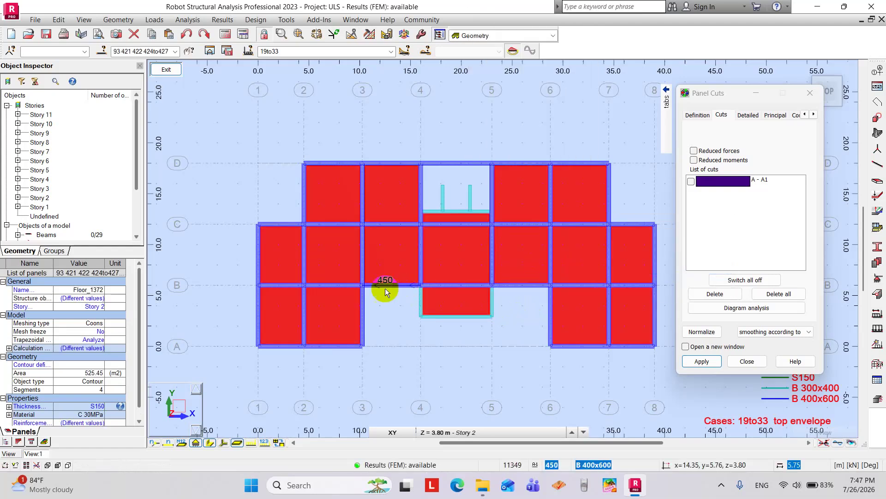
click(209, 51)
scroll(332, 249, down, 2)
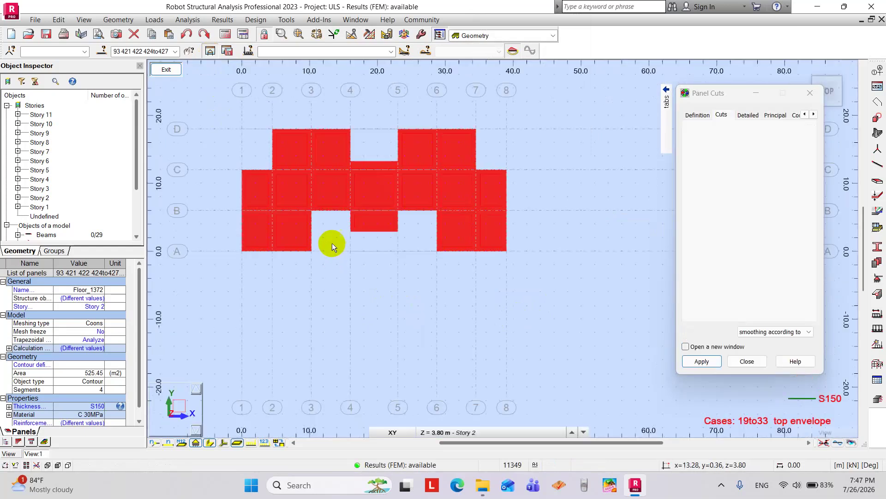
click(322, 169)
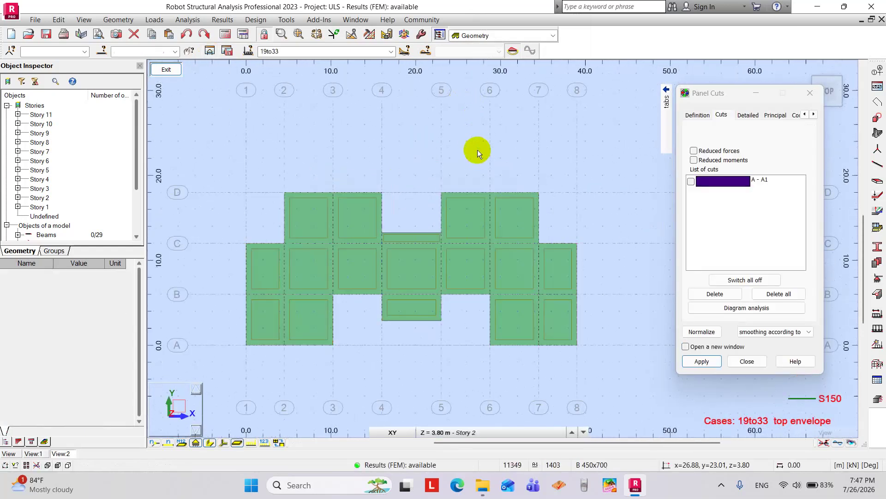
- Create a new panel cut A - A2 parallel to the XY plane through the point 39.00, 9.00, 3.80 and apply it
click(692, 114)
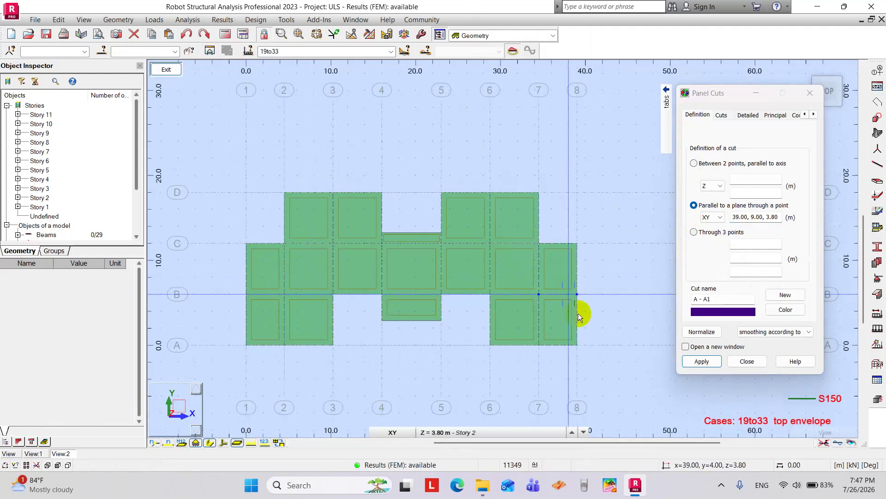
click(706, 363)
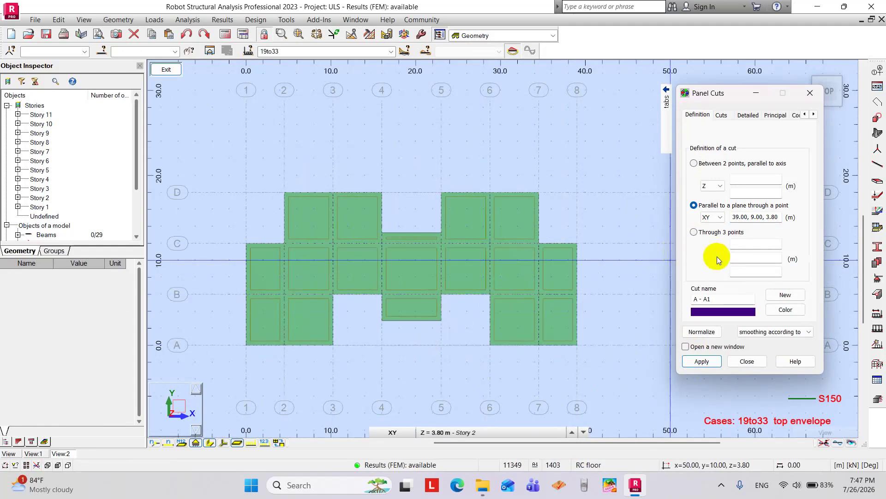
click(785, 295)
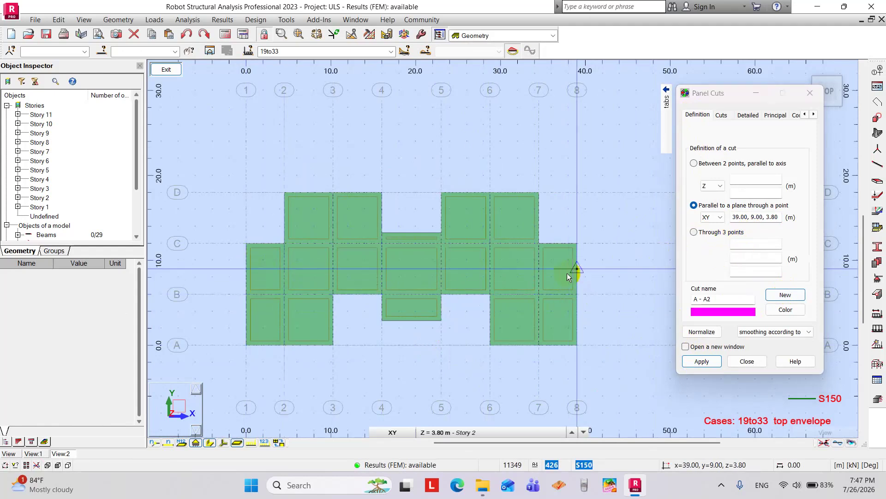
click(702, 361)
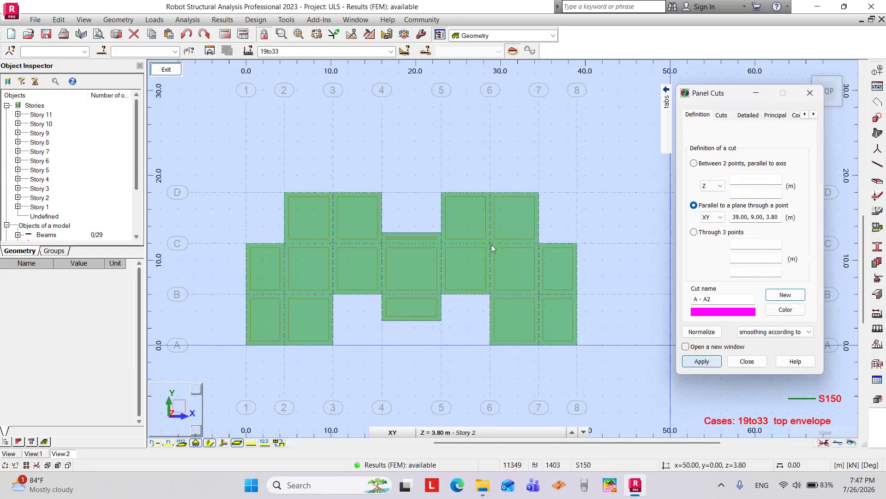
- Examine the A - A2 moment diagrams on the isolated slabs in 3D, including from the front
click(805, 71)
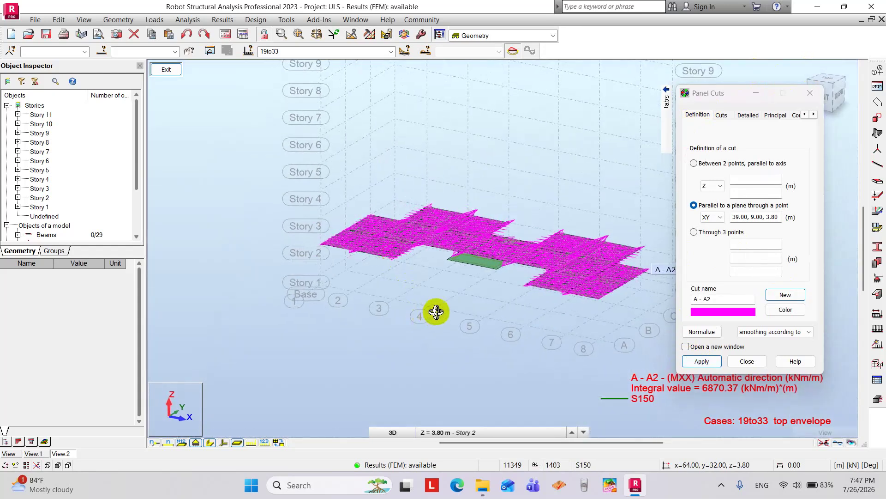
scroll(436, 312, down, 3)
shift+middle_drag(443, 312, 479, 303)
scroll(479, 281, up, 7)
shift+middle_drag(466, 268, 443, 250)
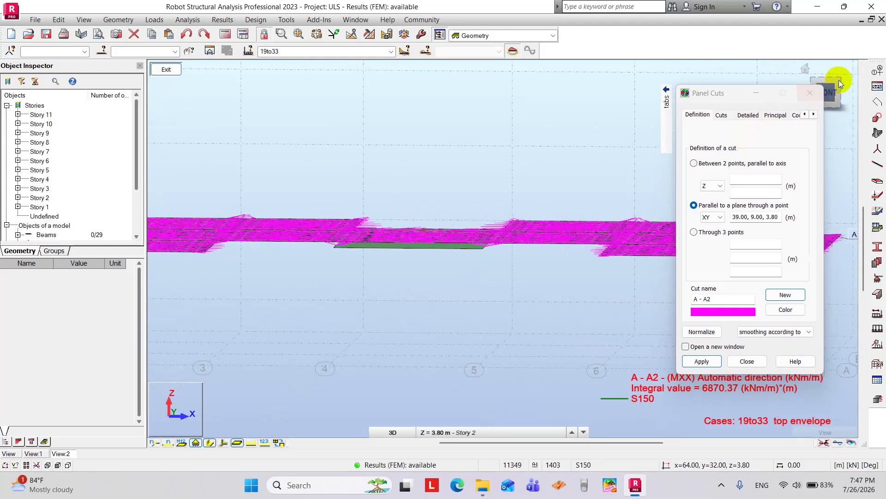
click(832, 90)
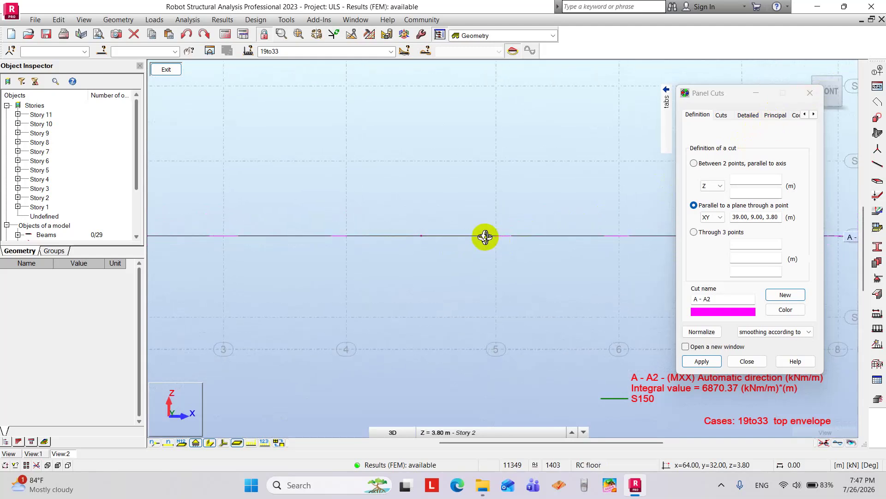
shift+middle_drag(435, 238, 420, 255)
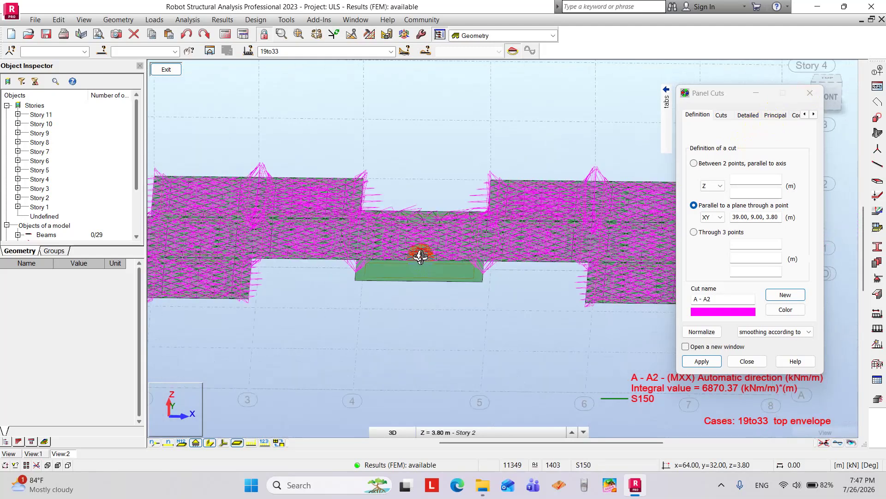
- Show the results for load combination 20: 1.2DL+1.6LL+0.5Lr
click(391, 52)
scroll(312, 97, up, 2)
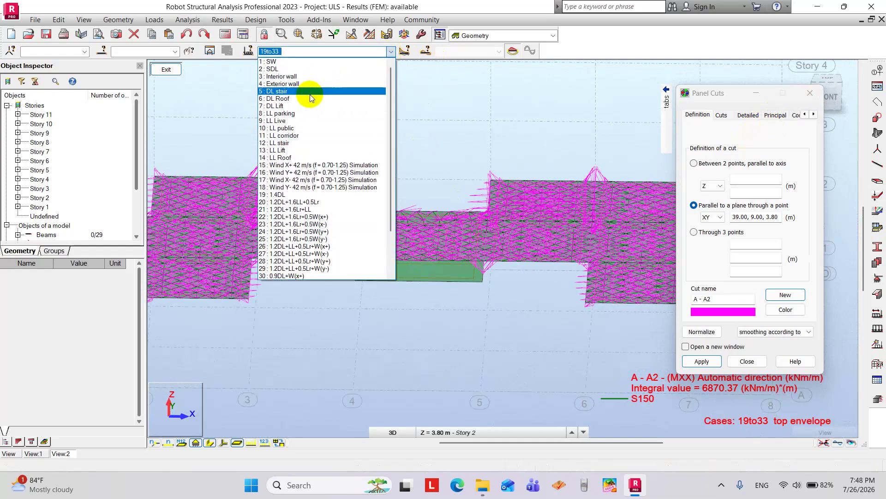
click(303, 204)
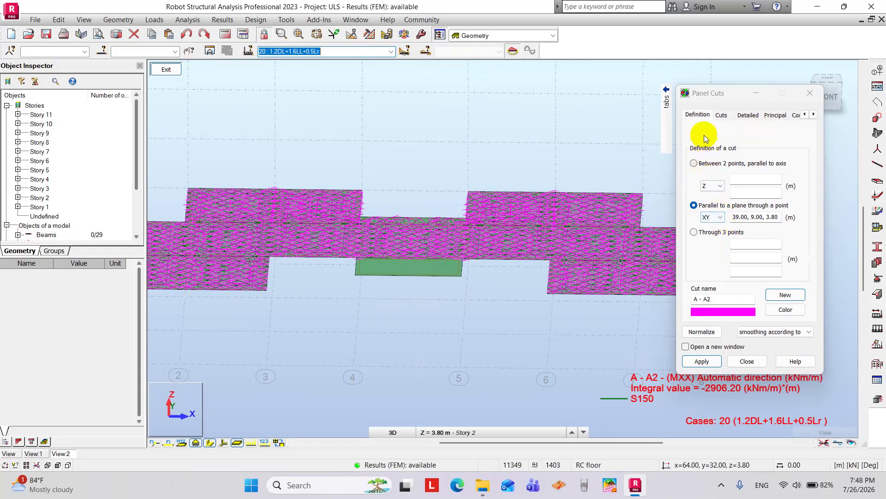
- Delete all panel cuts and, in the flat XY view, apply a new cut parallel to XZ through the point 39.00, 9.00, 3.80
click(722, 115)
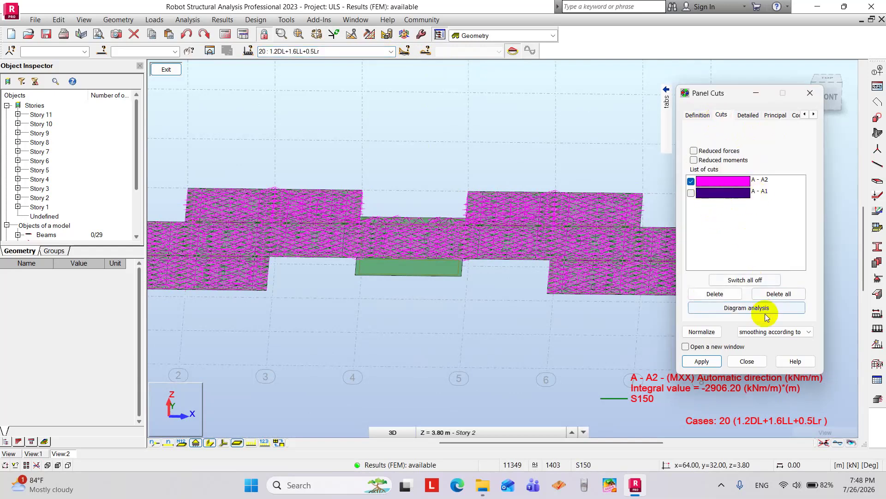
click(776, 293)
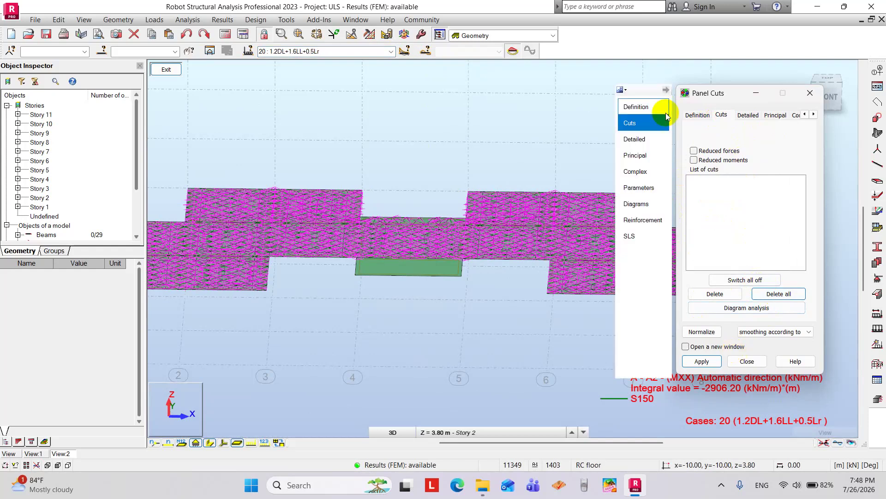
click(697, 115)
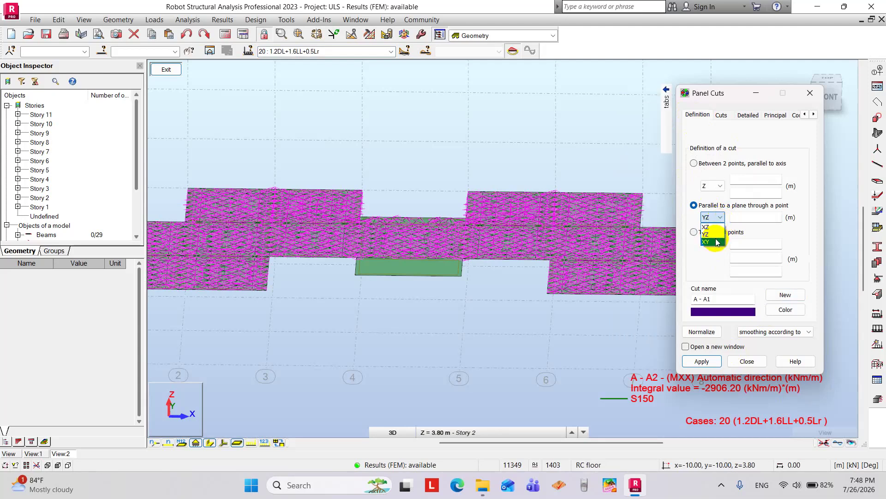
click(714, 228)
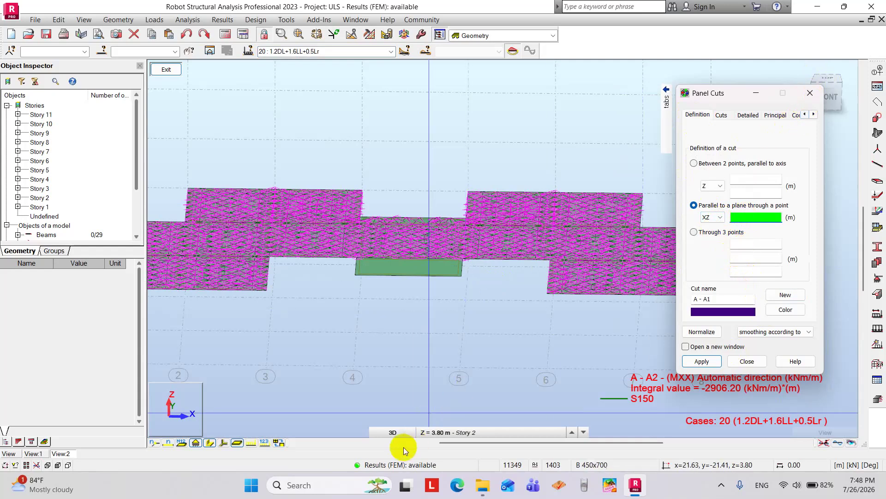
click(392, 432)
click(391, 409)
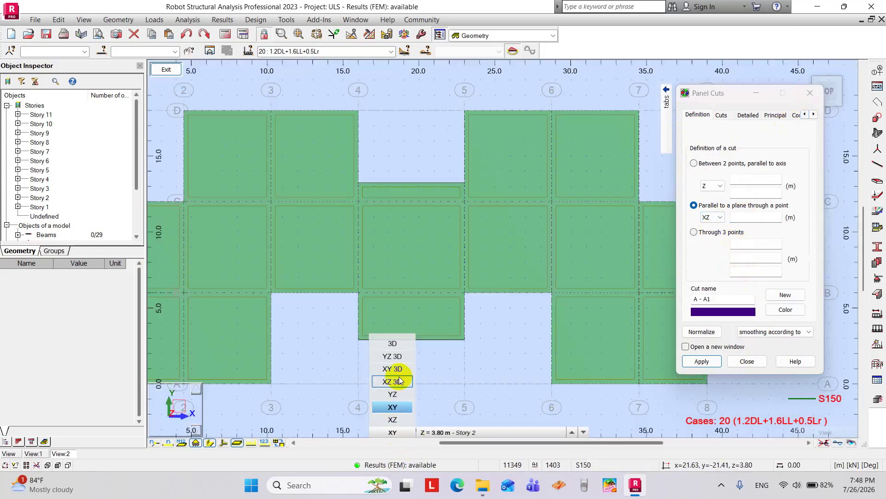
click(734, 217)
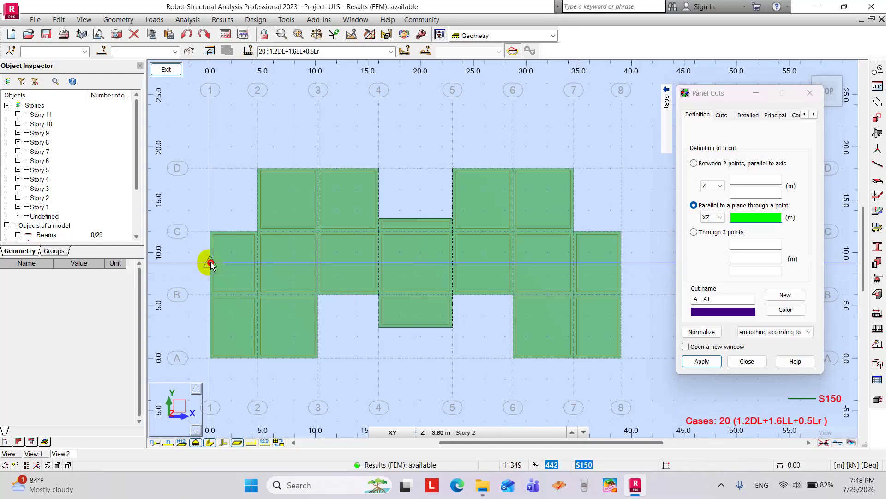
click(620, 263)
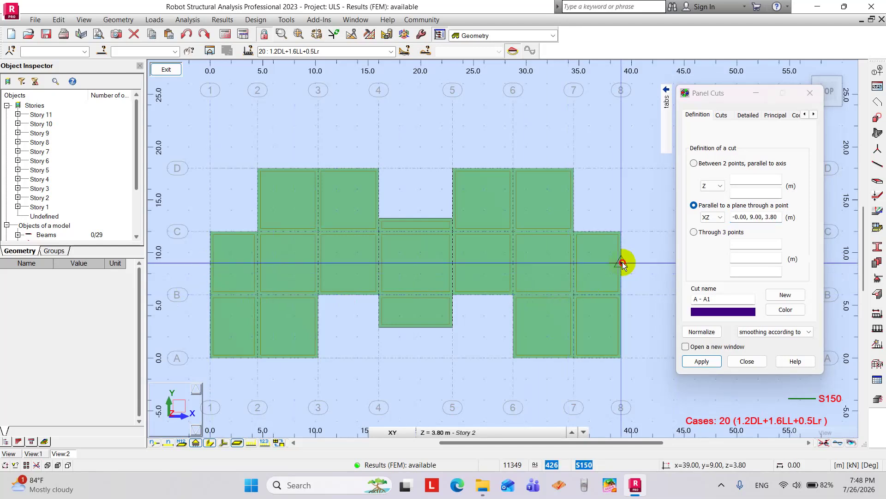
click(702, 361)
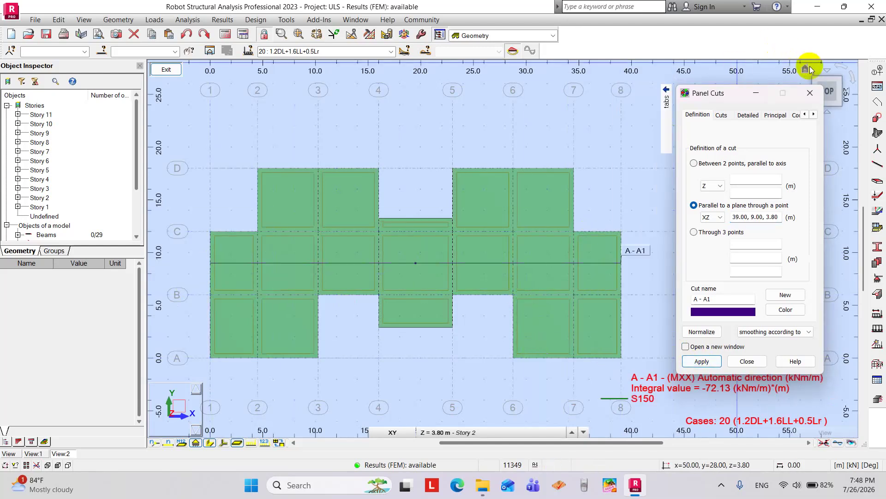
- Examine the XZ cut's moment diagrams in 3D, briefly showing the panels' local axes and hiding them again
drag(807, 69, 410, 275)
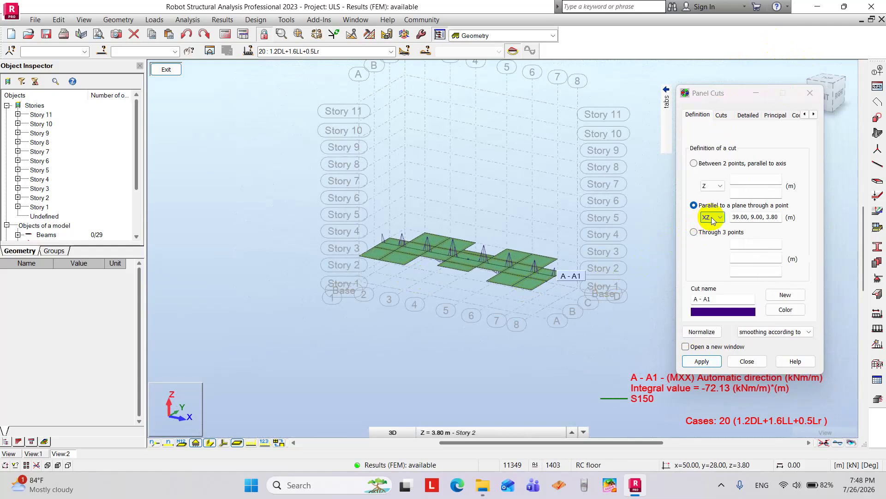
click(223, 444)
scroll(418, 277, up, 3)
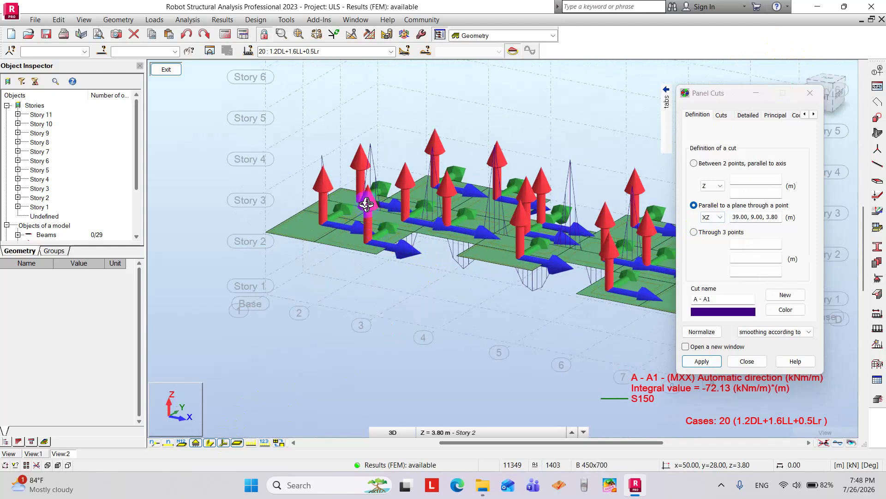
middle_drag(378, 274, 358, 307)
click(224, 442)
scroll(336, 291, down, 1)
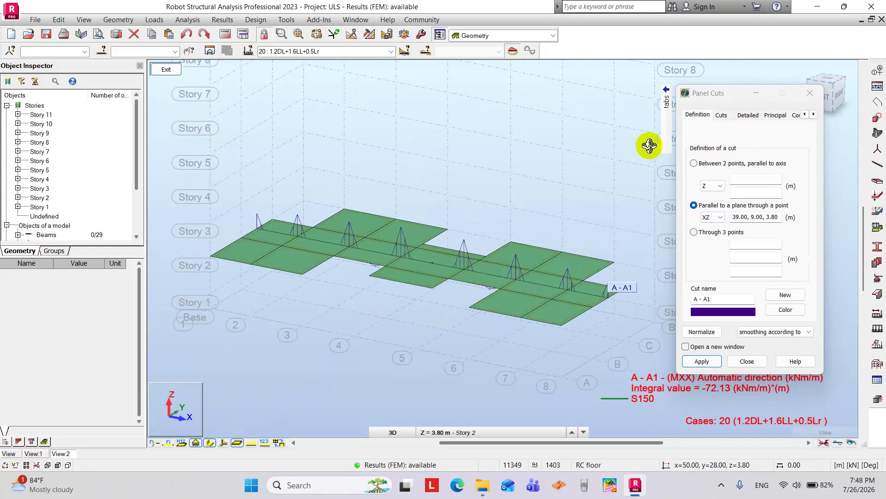
- Review the stress layer parameters, reinforcement options and list of defined cuts in the panel cut settings
mouse_move(667, 121)
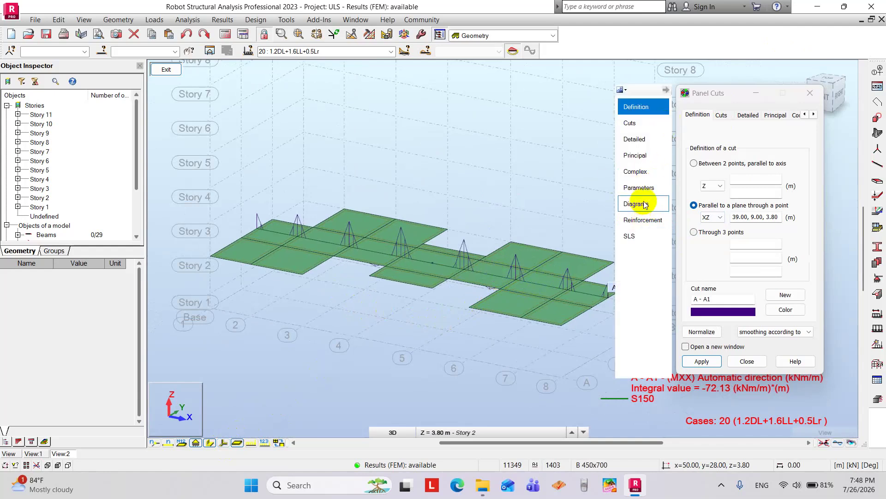
click(640, 187)
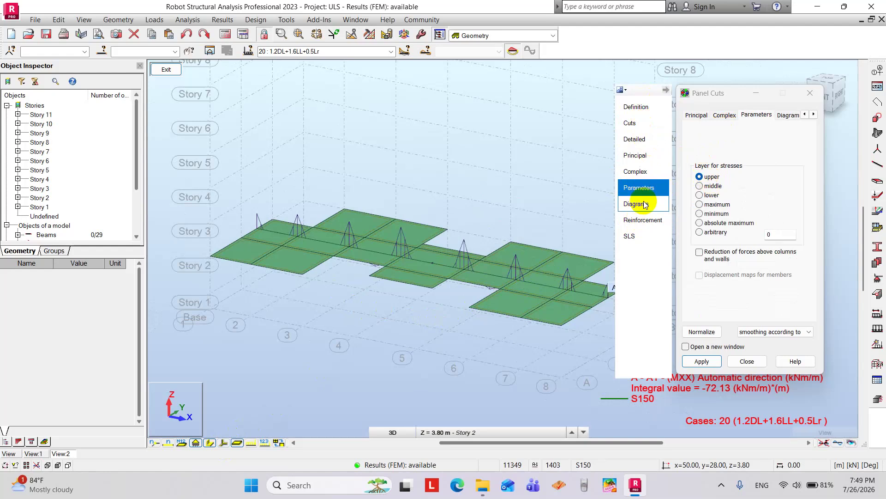
click(642, 222)
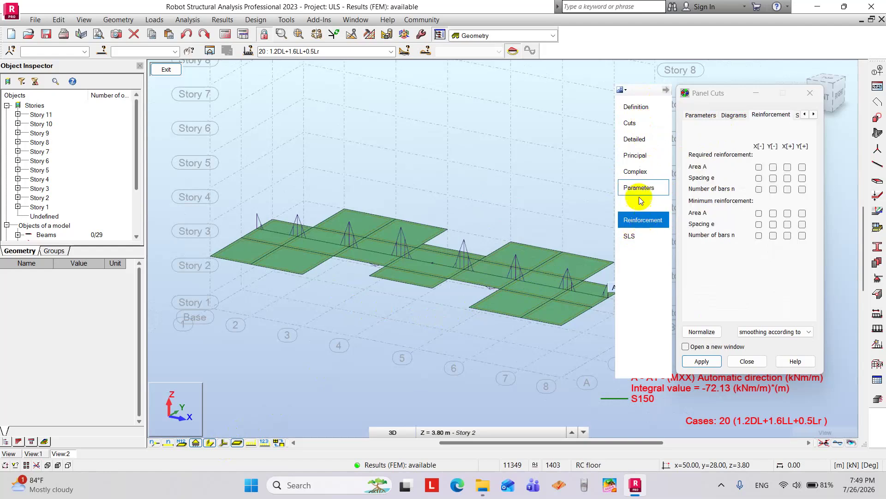
click(638, 111)
click(637, 122)
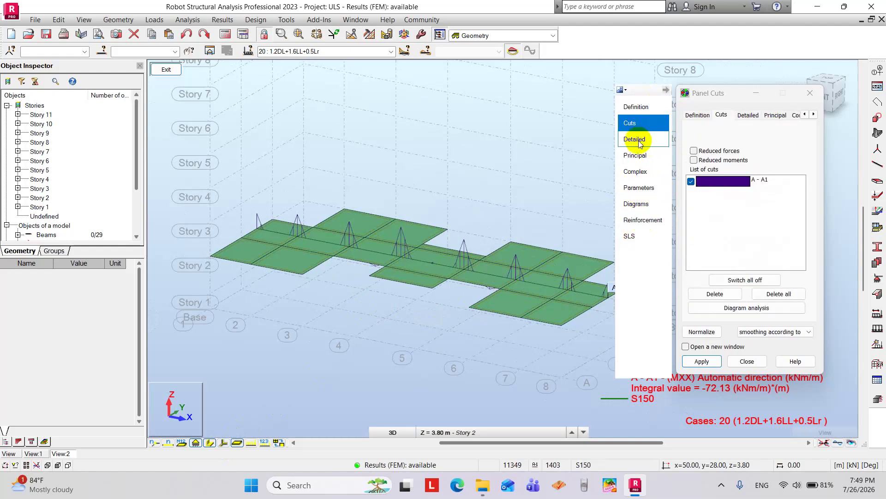
- Go through the panel cut result options and set the diagram descriptions to labels for the XZ cut
click(638, 139)
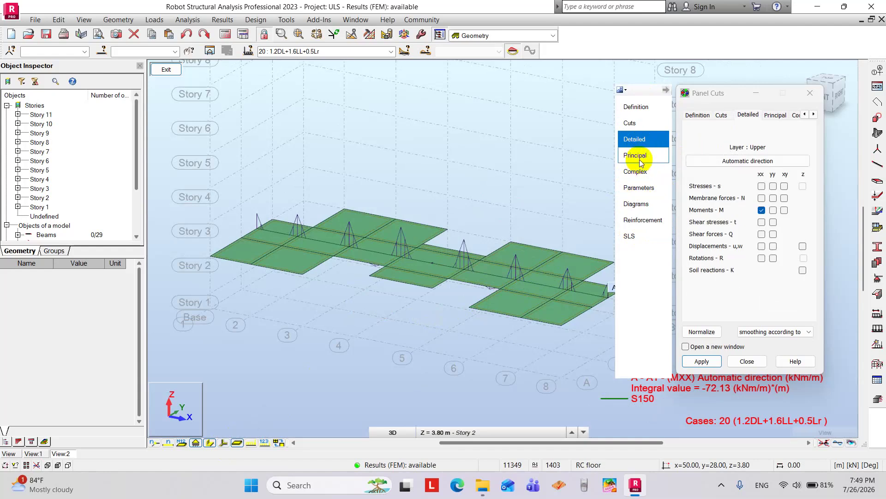
click(641, 161)
click(640, 171)
click(644, 190)
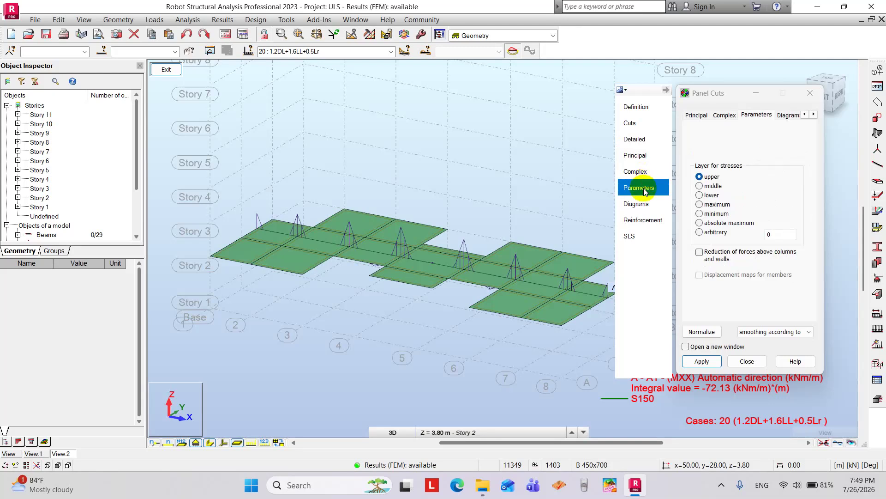
click(644, 206)
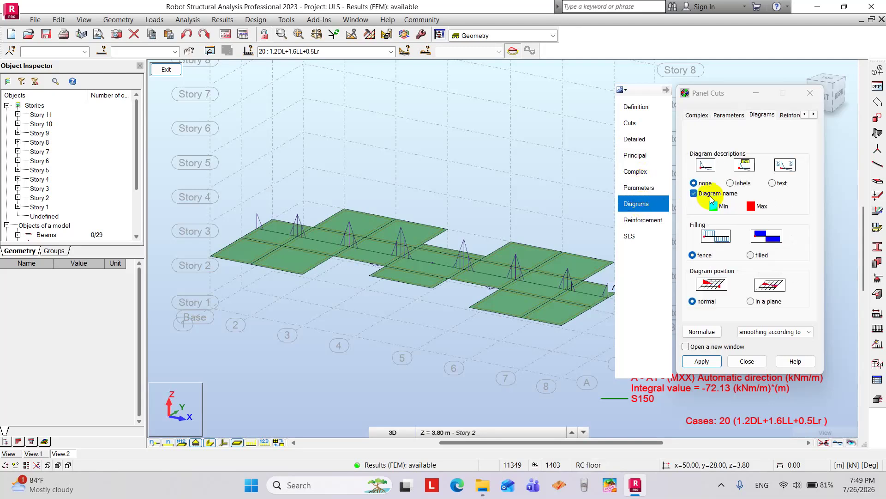
click(735, 186)
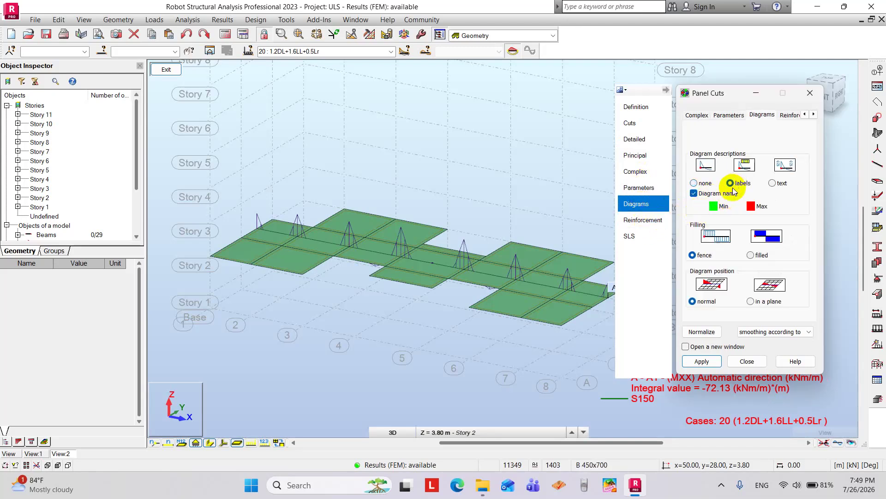
click(702, 362)
scroll(463, 290, down, 2)
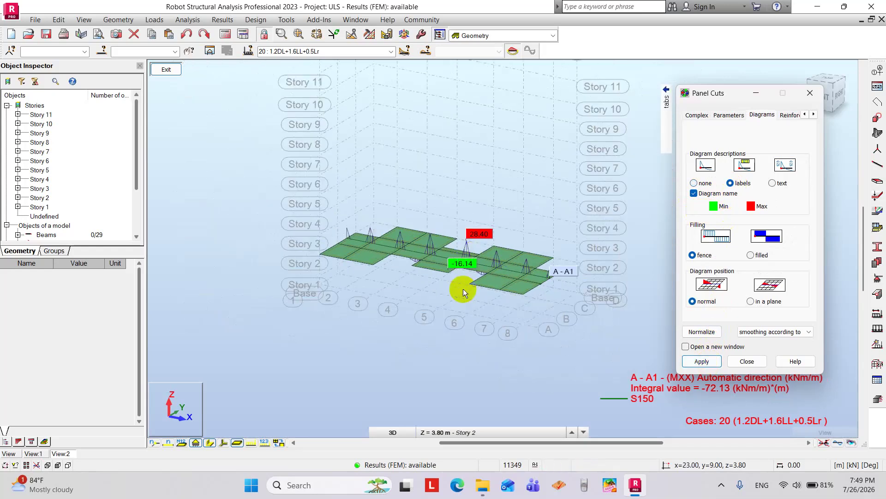
- Examine the labelled maximum and minimum moments along the XZ cut from the front and in 3D
drag(733, 97, 717, 155)
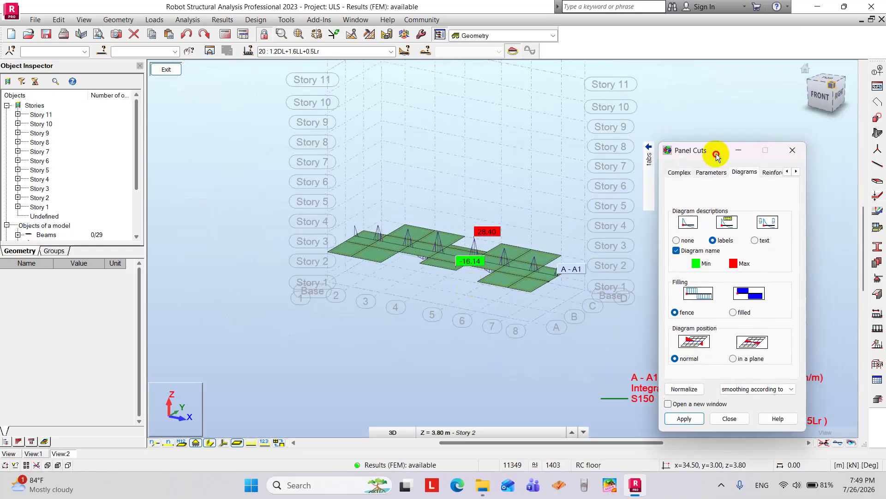
click(820, 96)
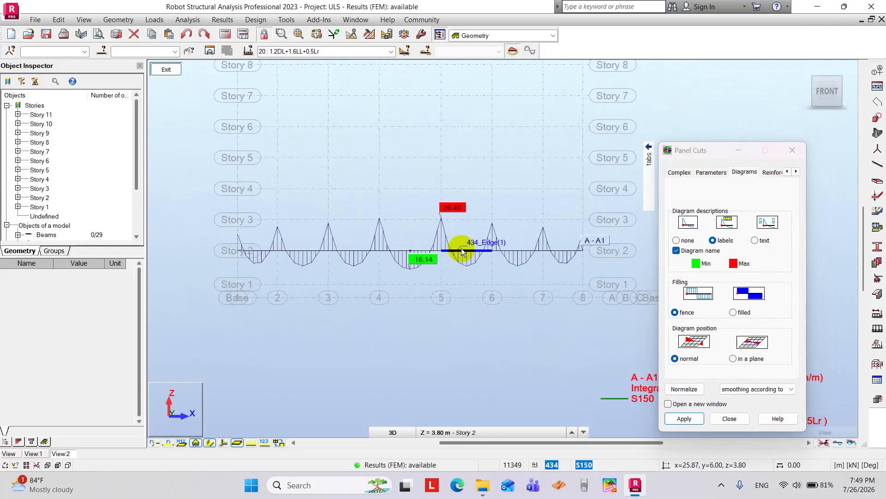
scroll(418, 261, up, 2)
scroll(418, 261, down, 2)
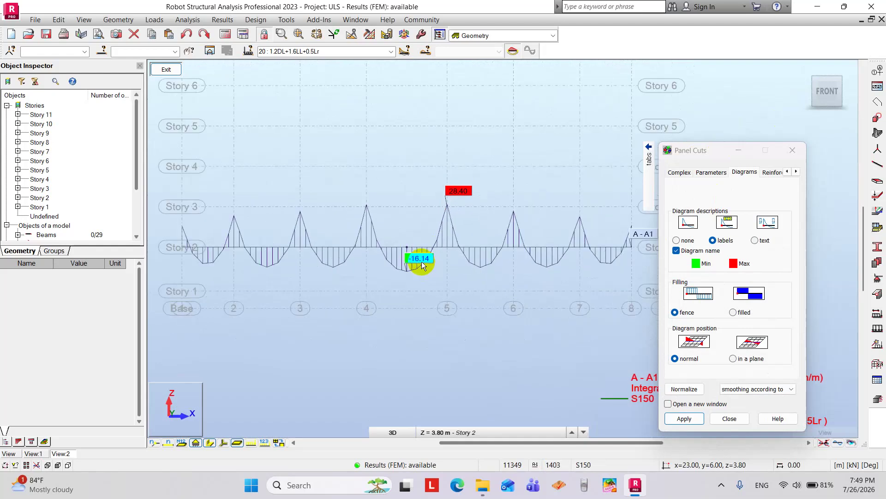
scroll(420, 263, up, 1)
key(ctrl)
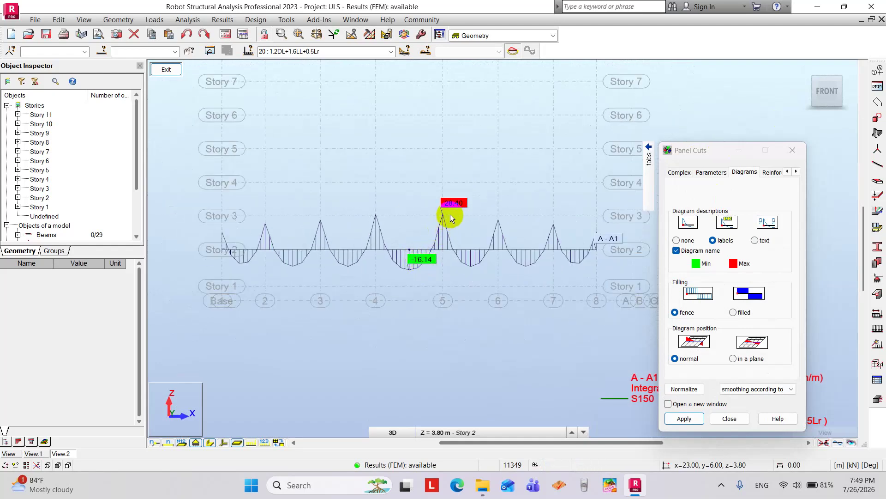
key(ctrl)
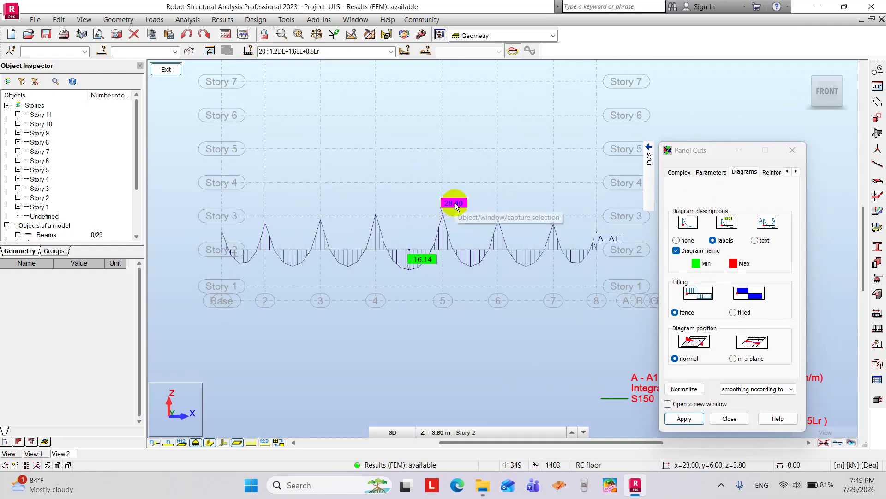
scroll(455, 204, up, 4)
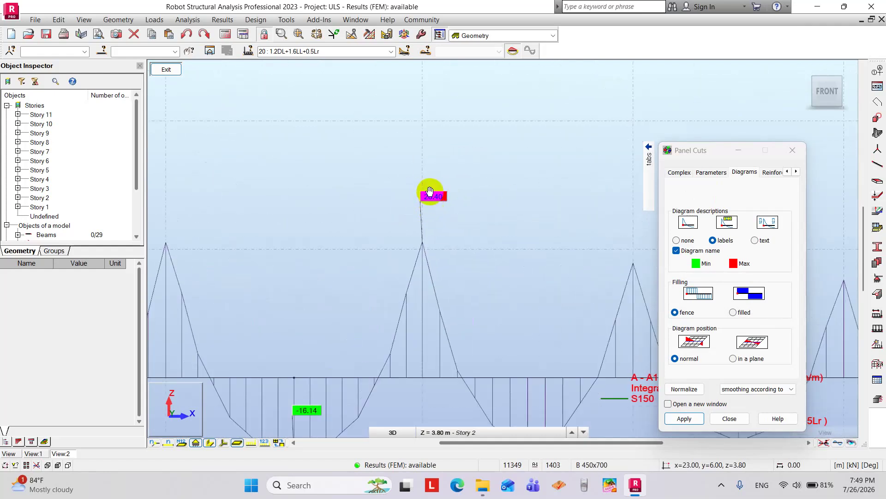
scroll(453, 167, down, 2)
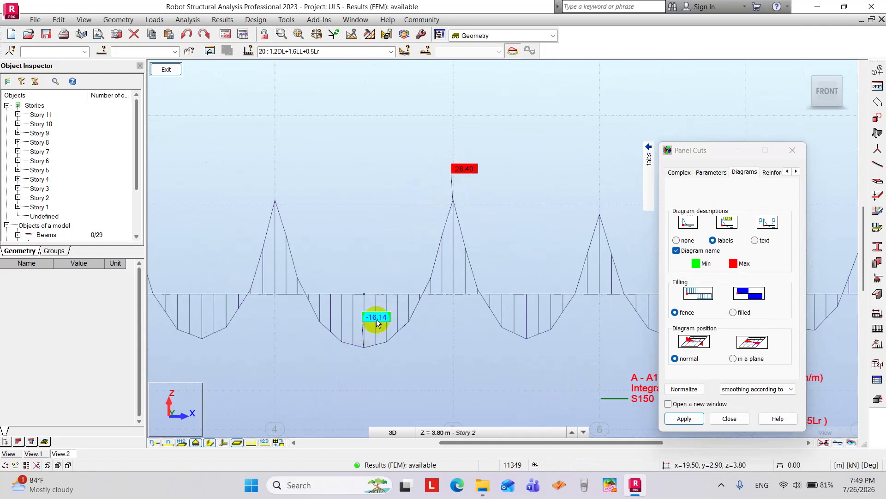
click(377, 322)
click(377, 322)
scroll(388, 307, down, 5)
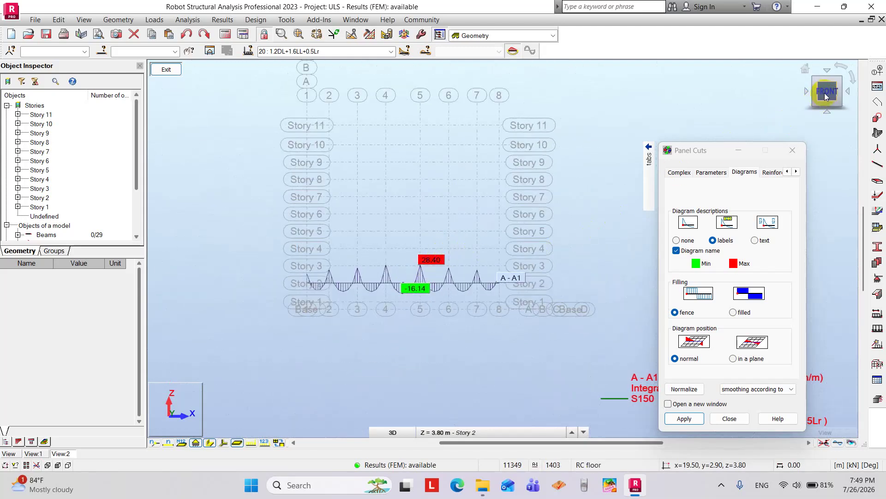
drag(826, 95, 803, 115)
scroll(413, 285, up, 5)
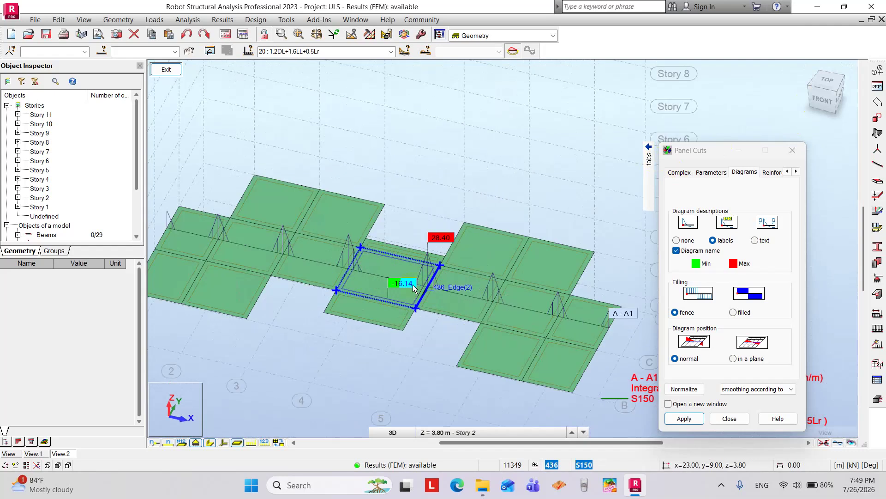
scroll(412, 284, down, 2)
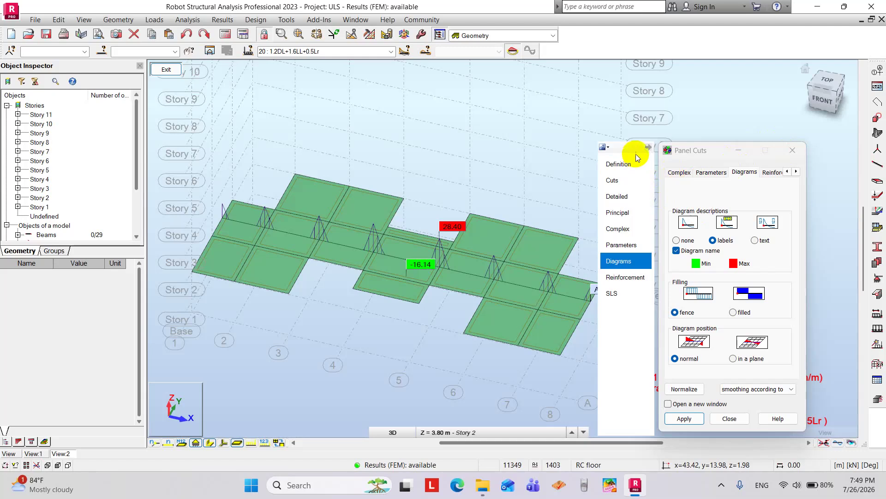
- Add a new panel cut parallel to XZ through the point 39.00, 3.00, 3.80
click(633, 169)
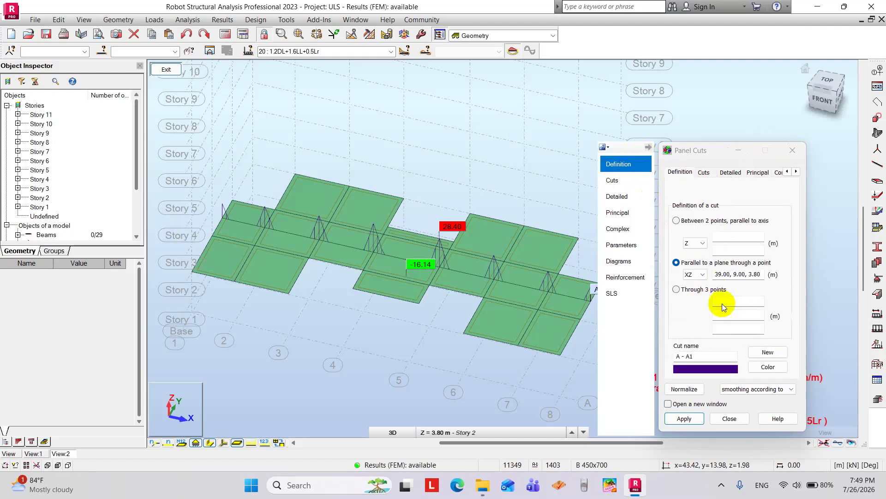
click(768, 353)
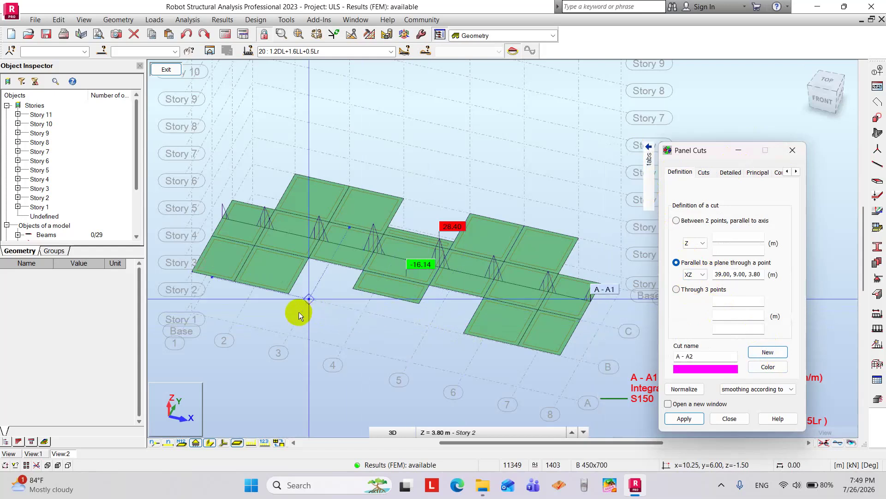
click(205, 250)
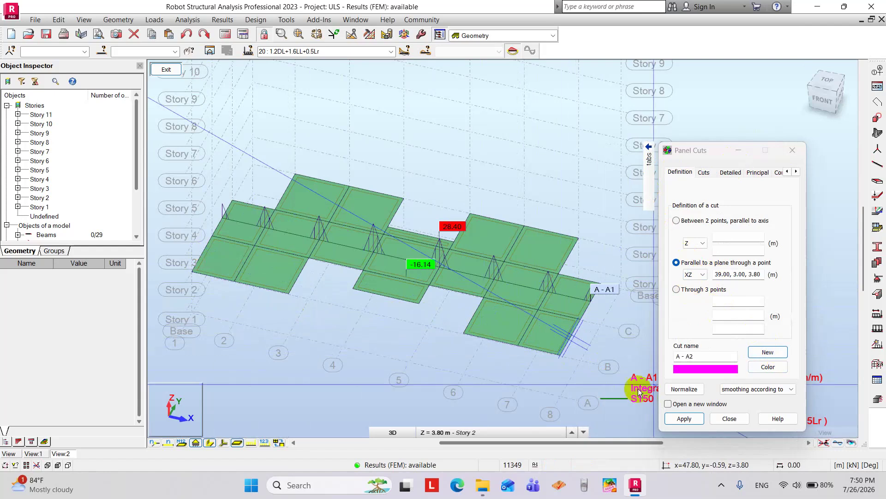
click(682, 418)
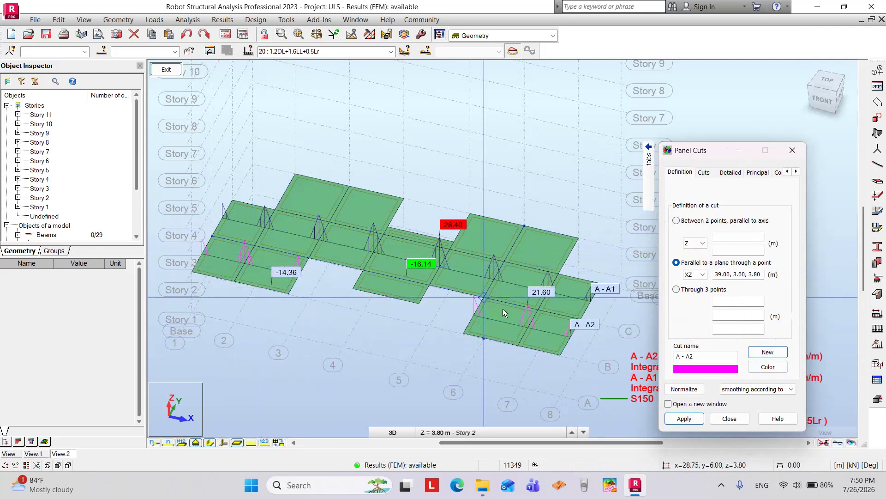
- Add another panel cut parallel to XZ through the point 34.50, 15.00, 3.80
click(415, 221)
click(763, 355)
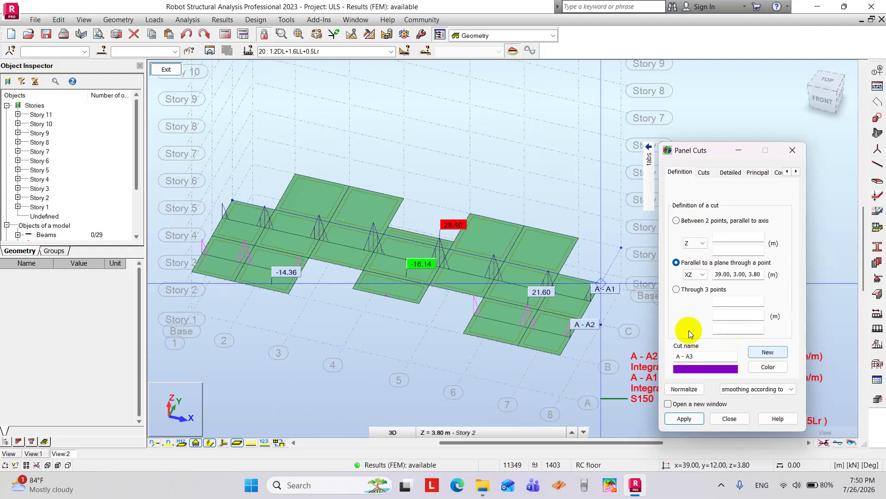
click(289, 192)
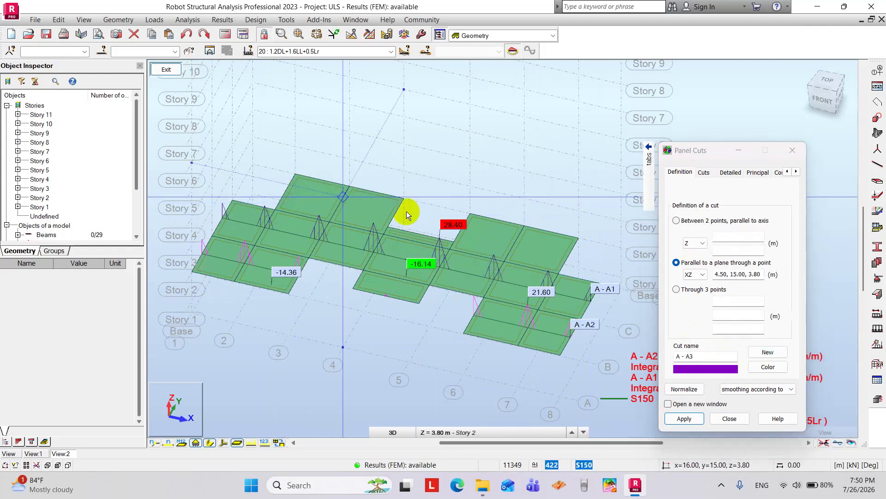
click(684, 418)
scroll(526, 232, up, 2)
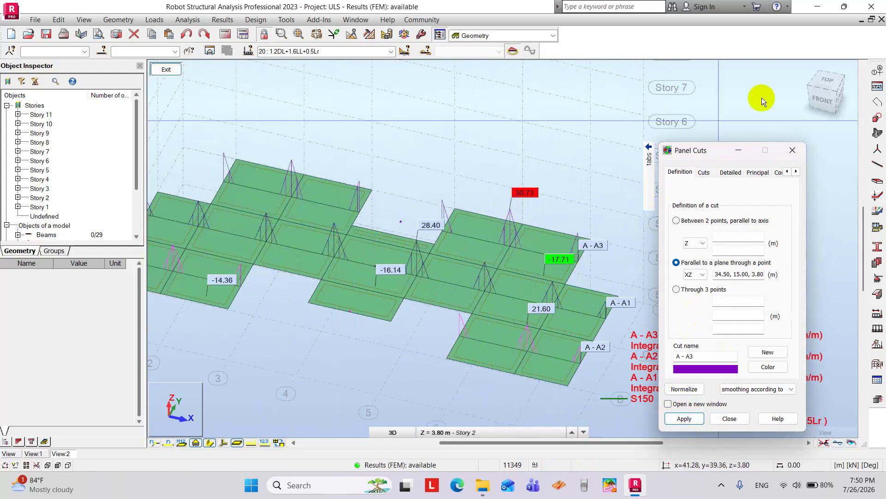
- Switch off cuts A - A1 and A - A2 so that only cut A - A3 is displayed
mouse_move(655, 178)
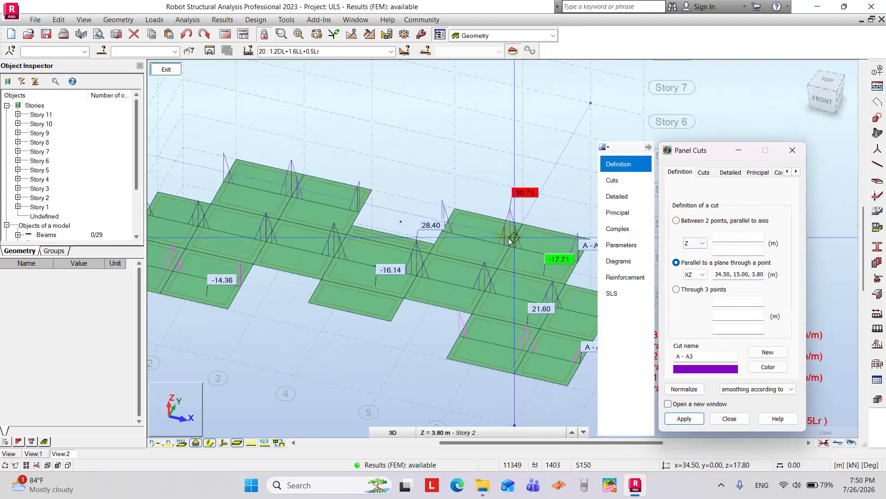
middle_drag(483, 240, 455, 236)
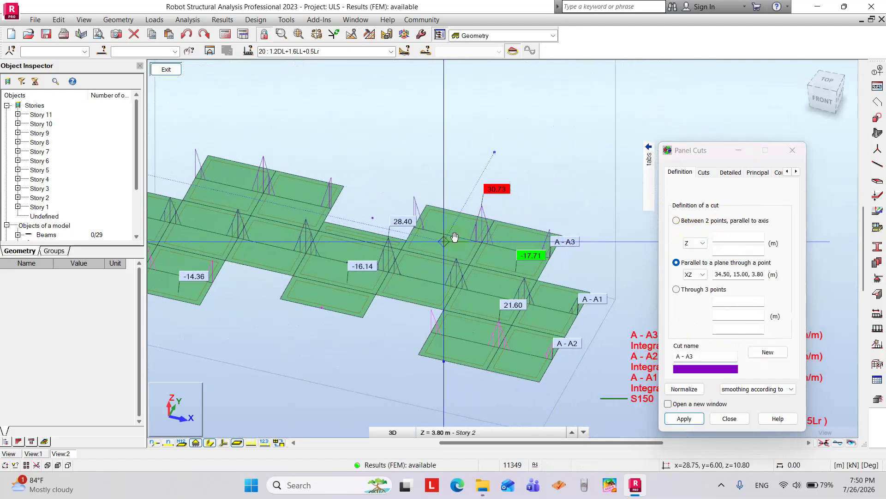
click(704, 172)
click(673, 263)
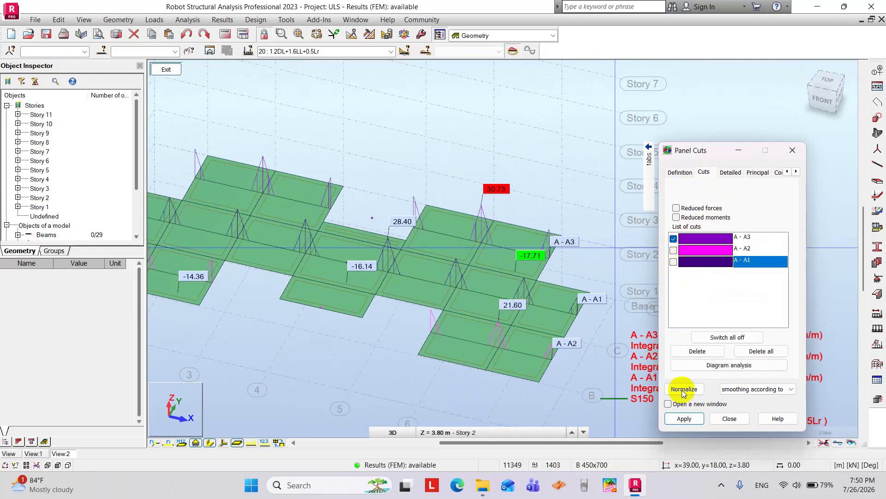
click(684, 418)
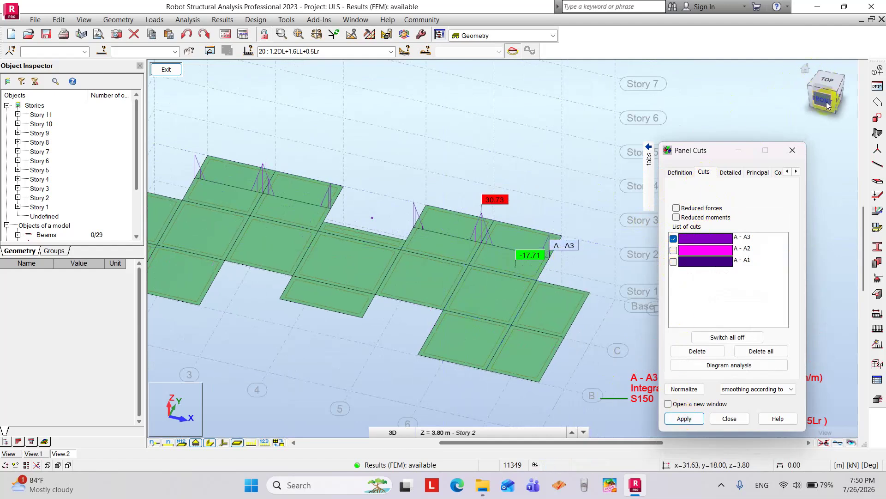
- Examine the moment diagram of cut A - A3 from the back and in 3D, checking the panel at its minimum value
click(805, 70)
scroll(508, 281, up, 8)
shift+middle_drag(482, 253, 285, 266)
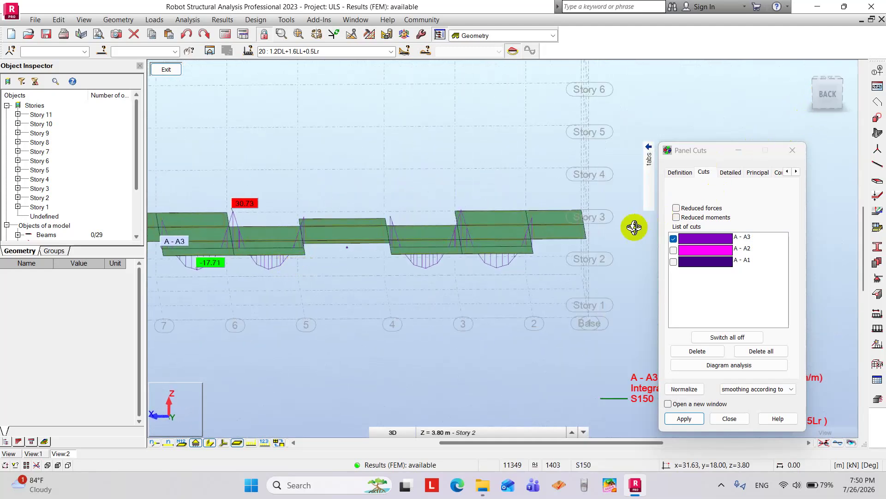
click(830, 91)
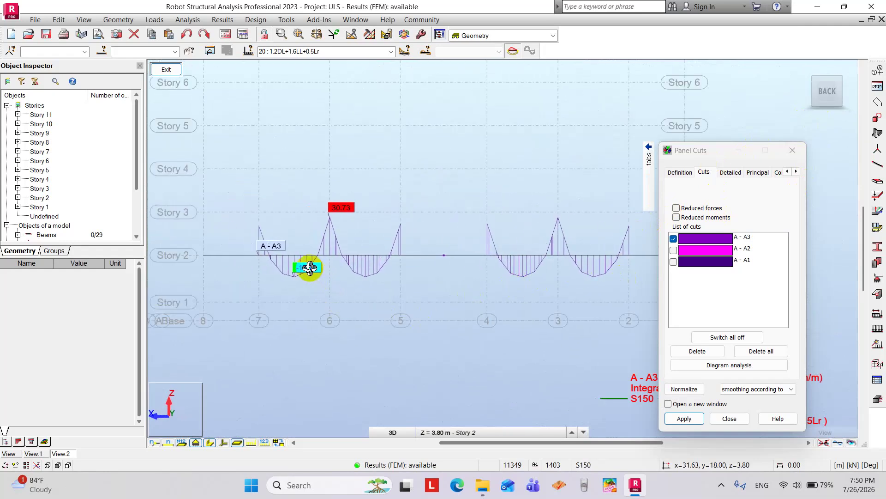
scroll(323, 233, up, 2)
middle_drag(334, 209, 583, 231)
shift+middle_drag(529, 237, 552, 244)
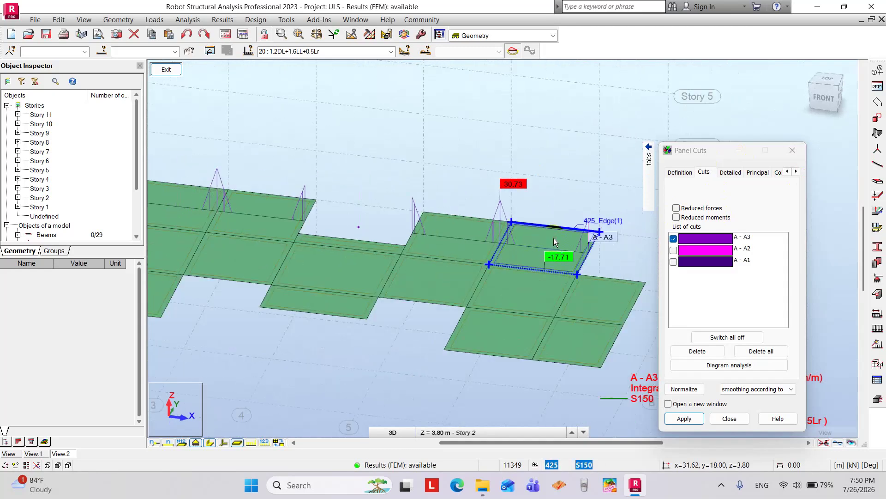
click(553, 237)
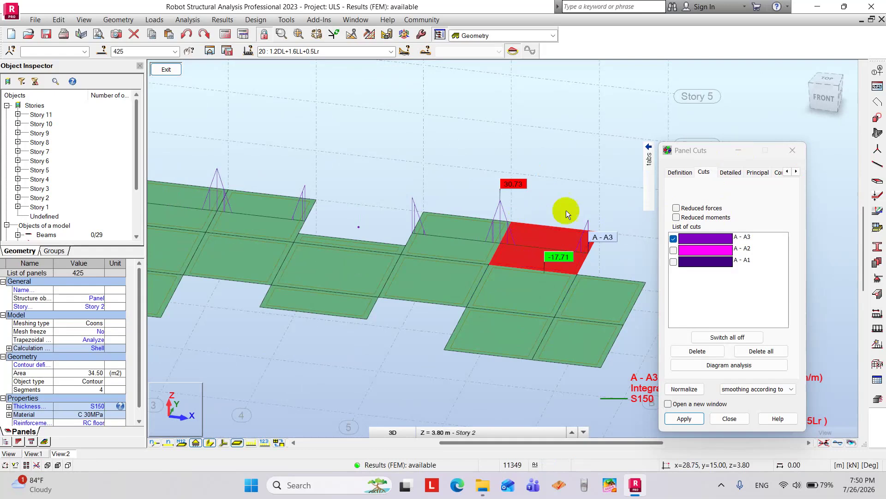
click(574, 156)
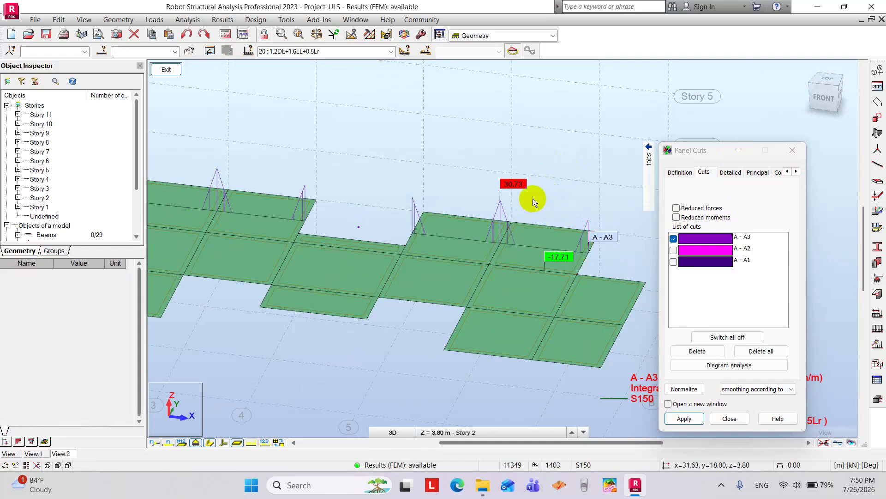
- Switch off the display of cut A - A3 and set the cut definition to a plane parallel to YZ
click(675, 239)
click(685, 419)
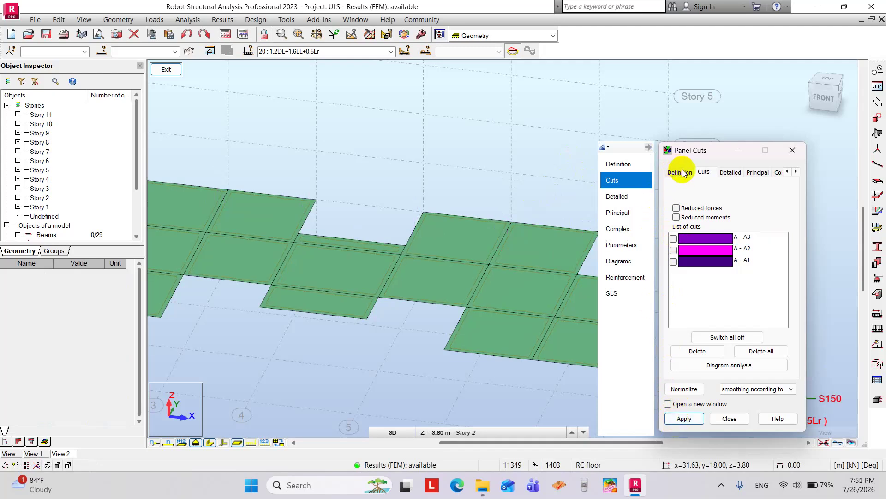
click(681, 172)
click(676, 262)
scroll(513, 249, down, 4)
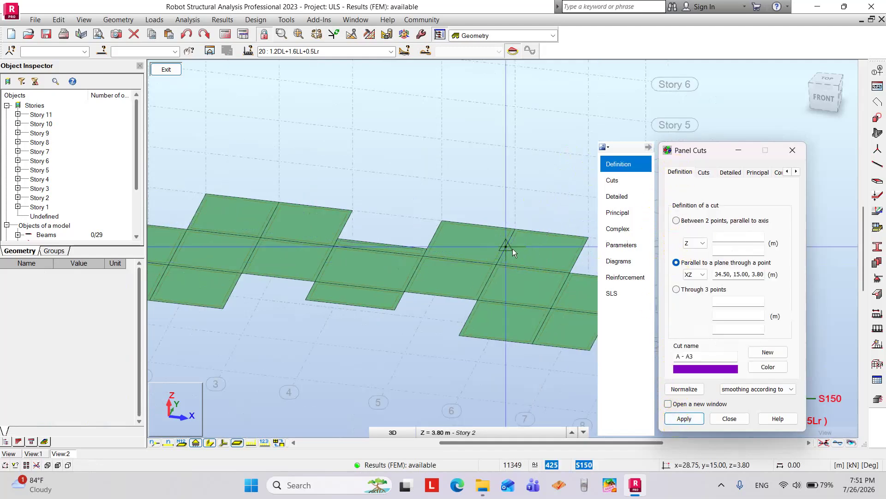
click(737, 271)
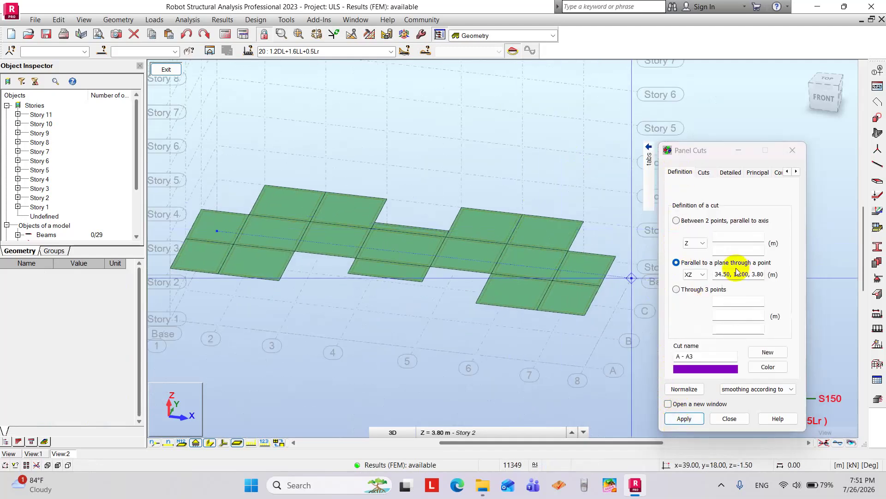
click(703, 275)
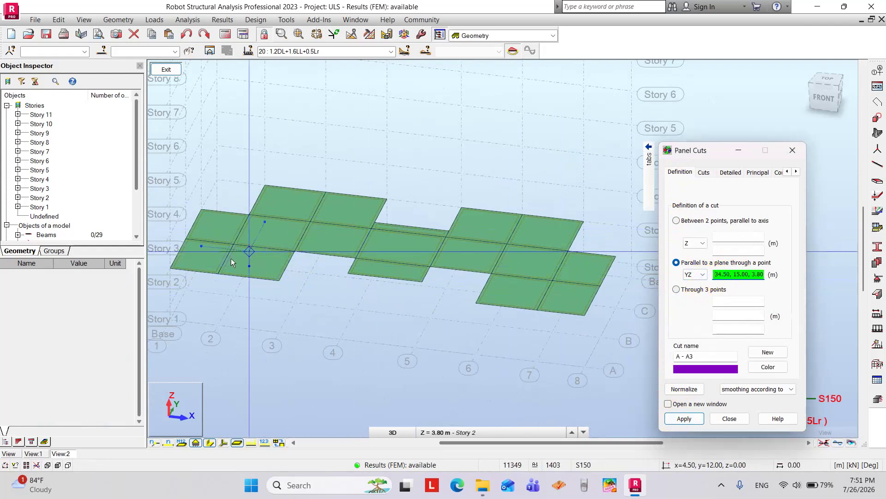
- Add a new panel cut parallel to YZ through the point 2.25, 12.00, 3.80
click(196, 268)
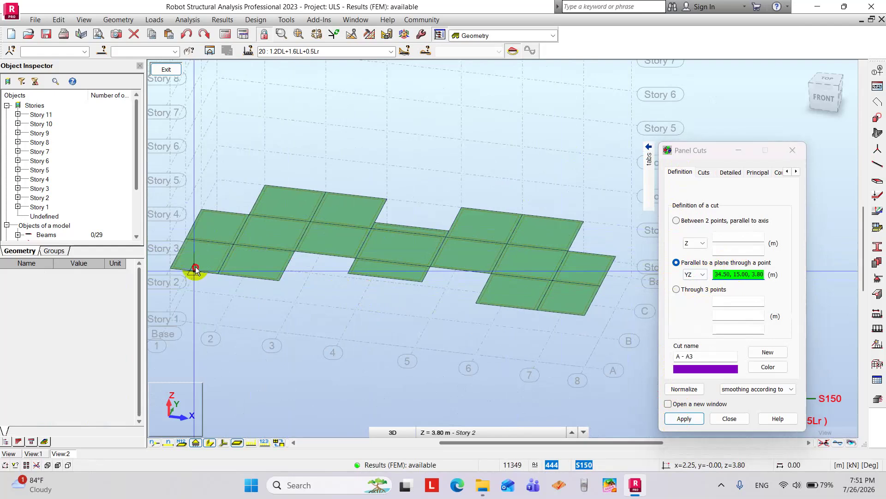
click(225, 209)
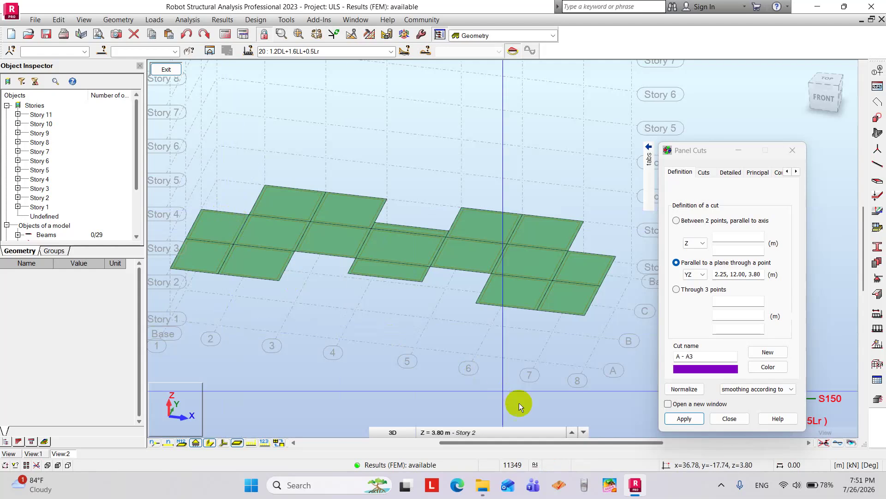
click(705, 420)
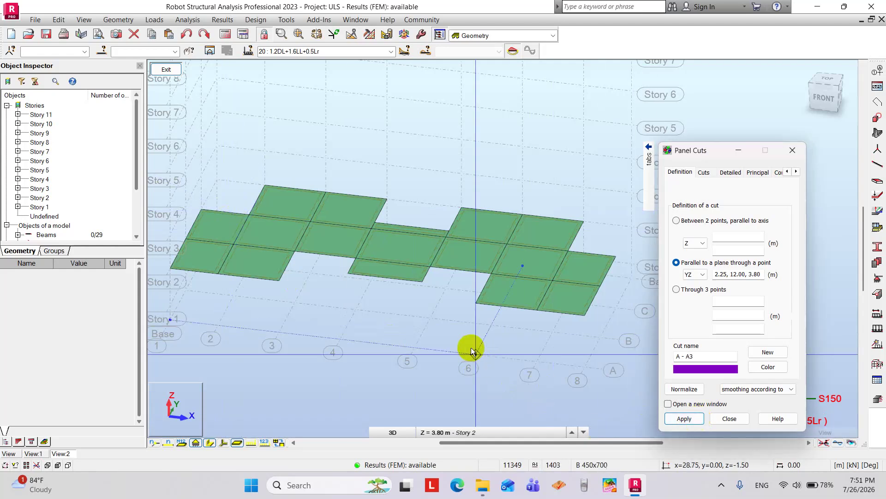
middle_drag(340, 290, 420, 309)
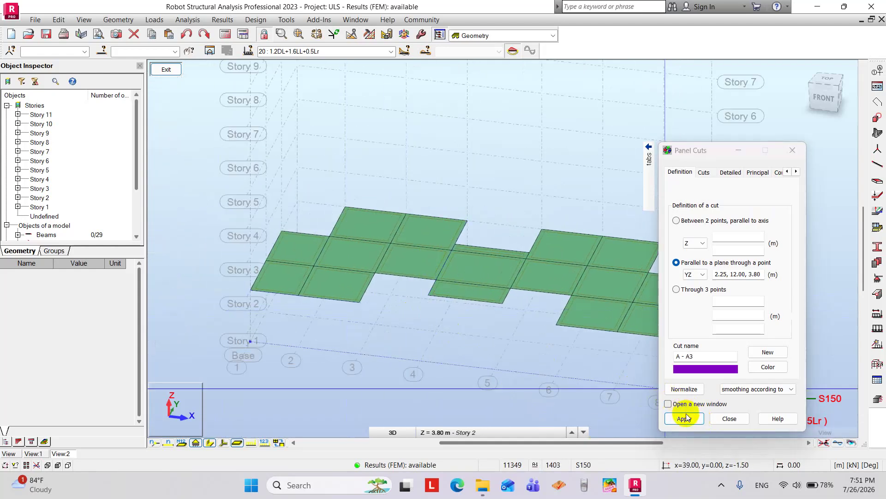
click(767, 352)
click(703, 274)
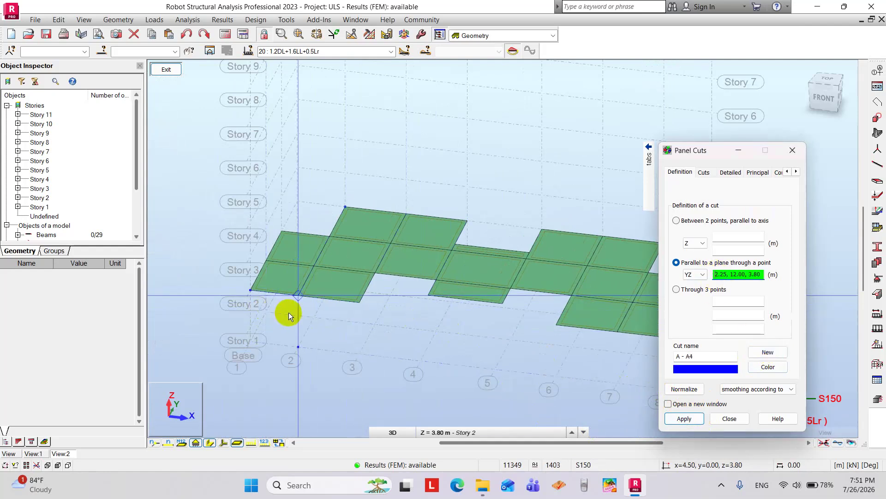
click(273, 299)
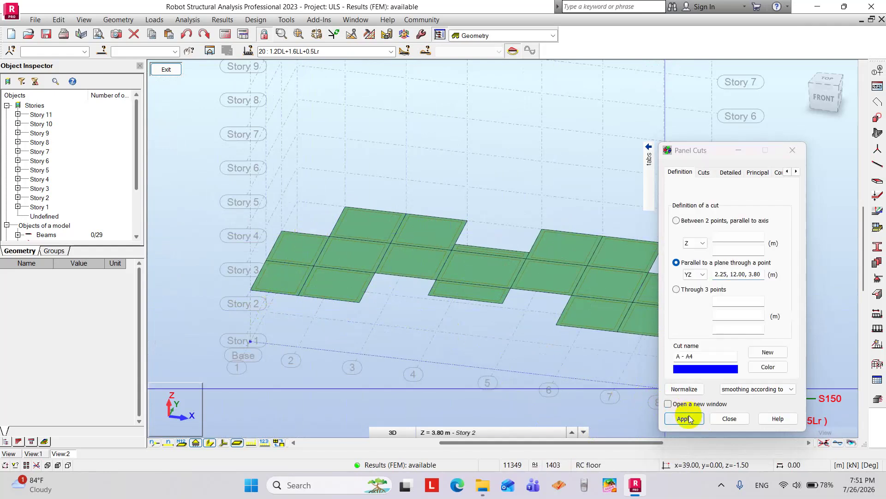
click(686, 418)
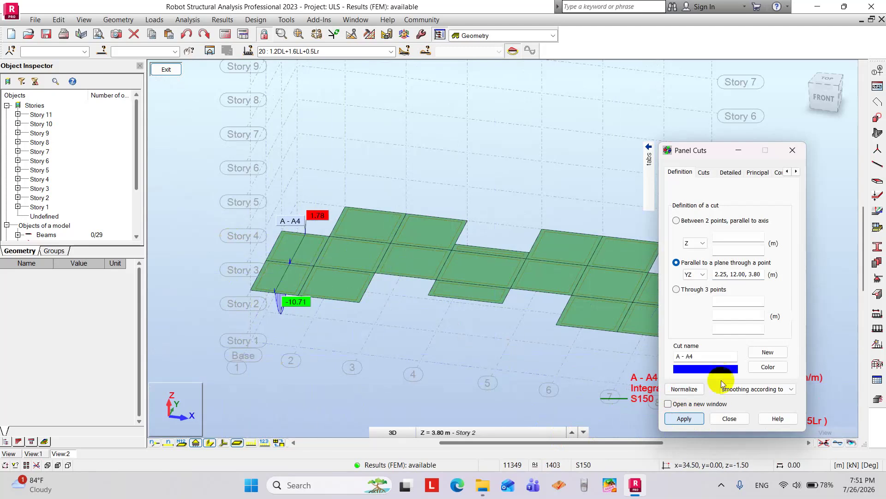
- Add two more YZ panel cuts, through the points 7.38, 18.00, 3.80 and 13.12, 18.00, 3.80
click(764, 354)
click(326, 300)
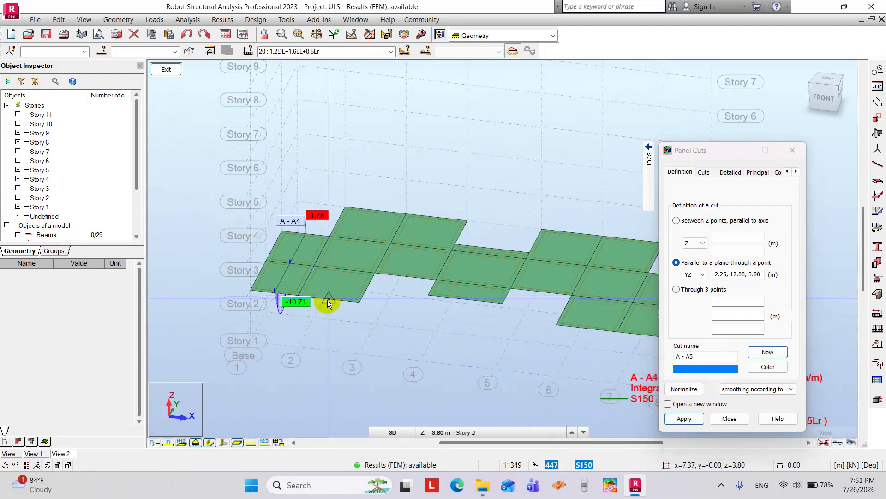
click(384, 215)
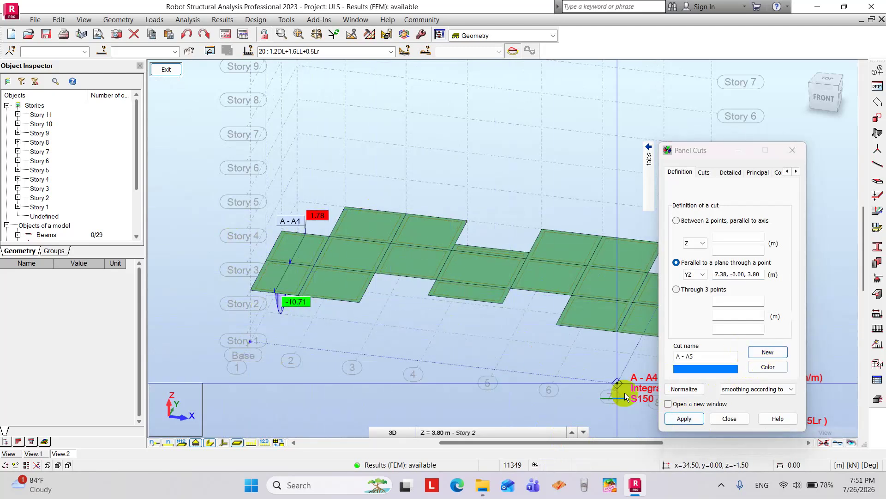
click(691, 418)
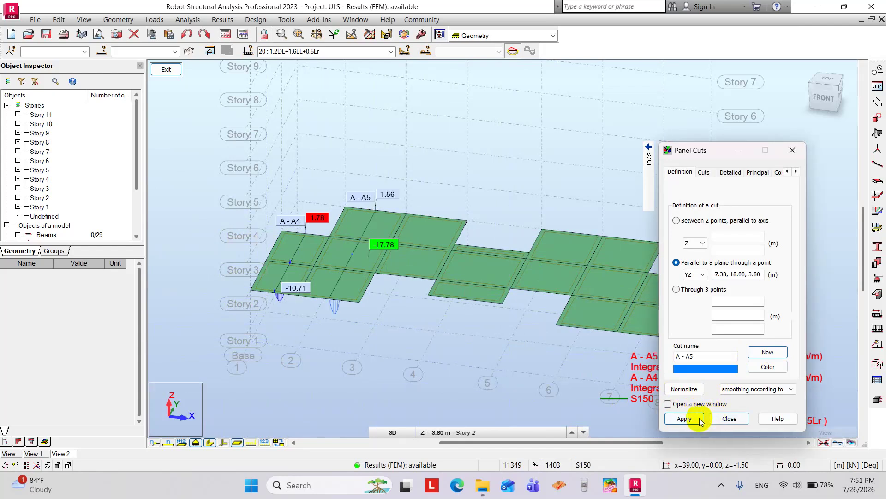
click(762, 357)
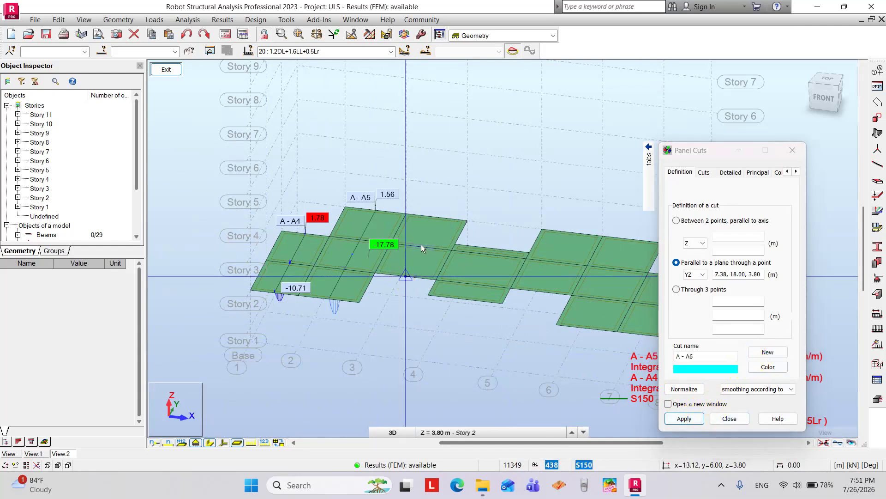
click(693, 419)
- Add another panel cut parallel to YZ through the point 19.50, 13.25, 3.80
click(767, 352)
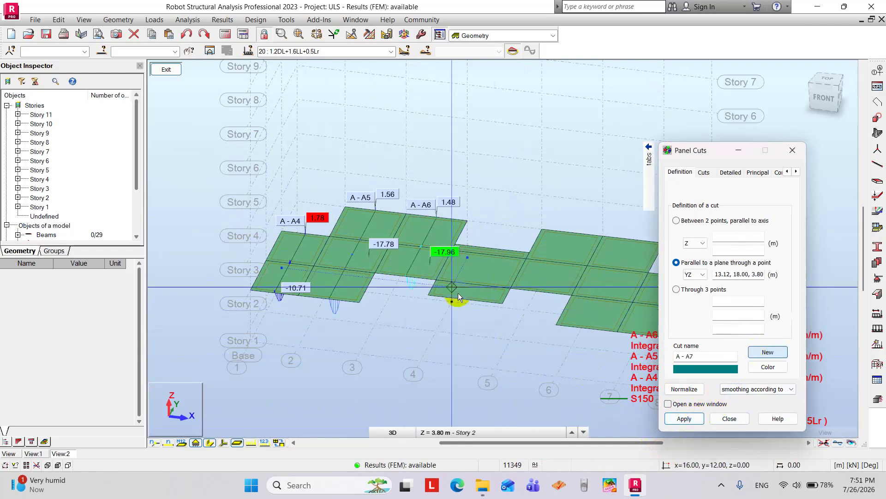
click(494, 248)
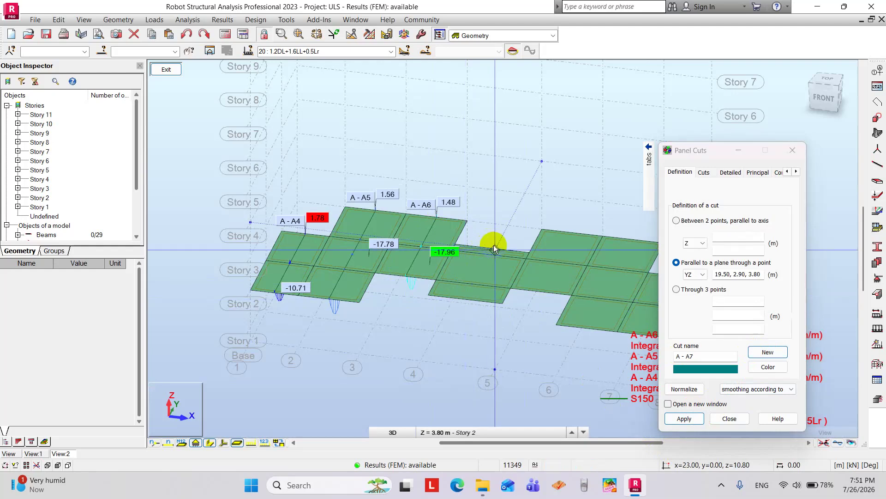
click(491, 247)
click(684, 418)
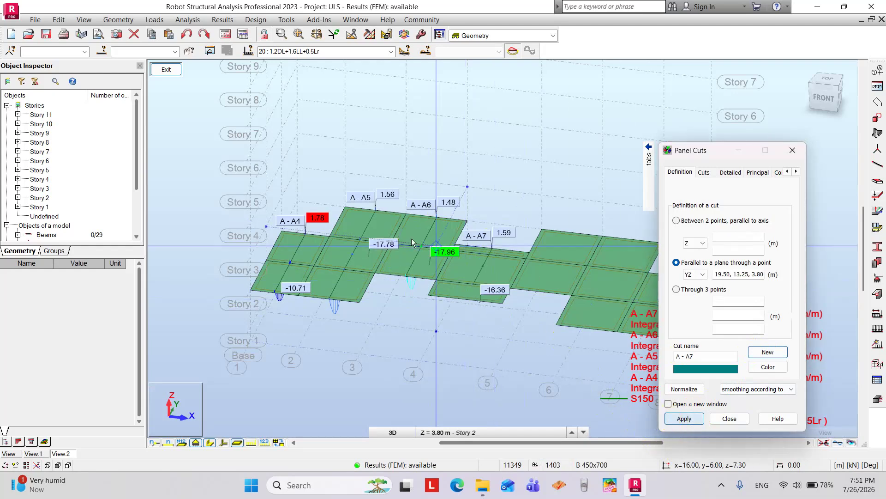
- Add a further panel cut parallel to YZ through the point 25.88, 18.00, 3.80
scroll(351, 231, down, 3)
scroll(549, 295, up, 4)
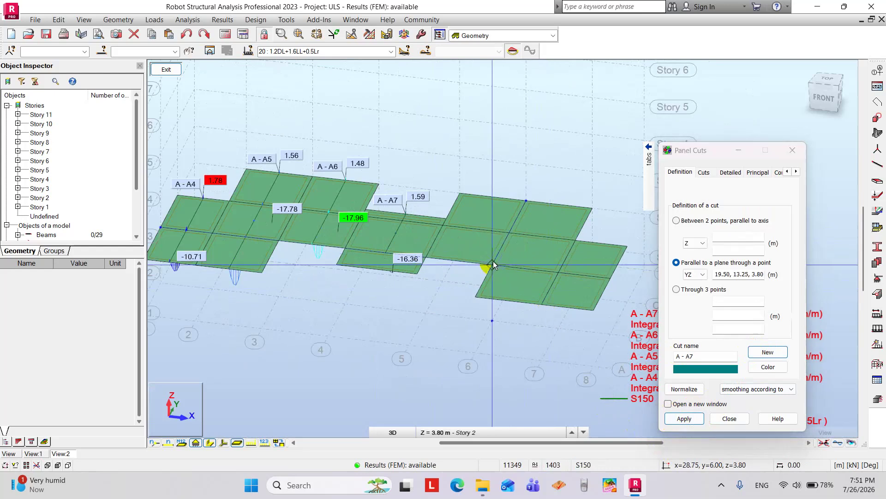
middle_drag(492, 265, 486, 284)
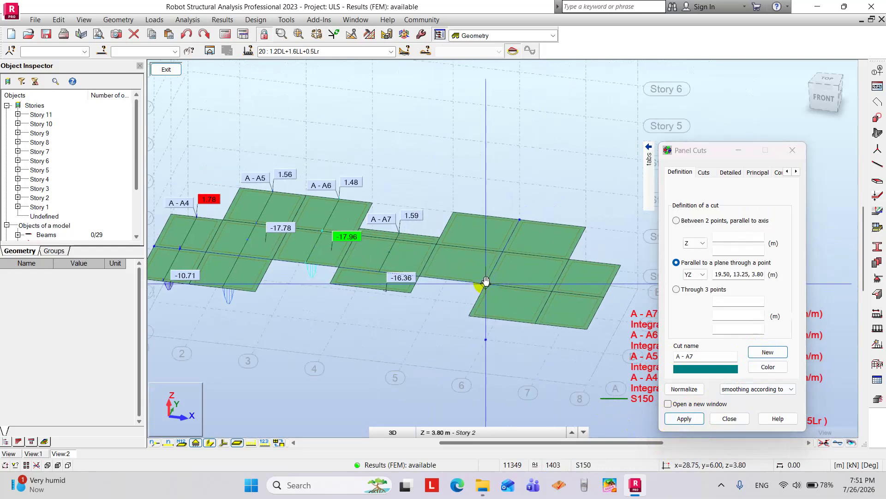
click(767, 351)
click(489, 215)
click(684, 418)
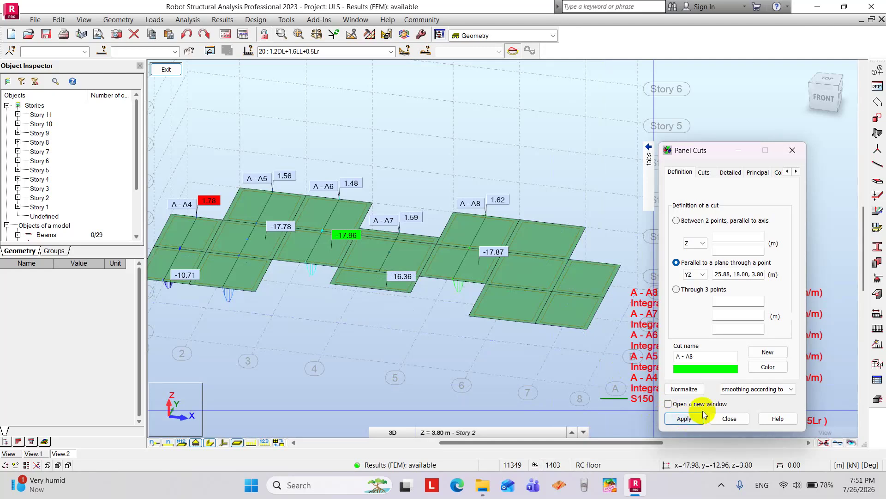
- Add the last two YZ panel cuts, through the points 31.62, 18.00, 3.80 and 36.75, 12.00, 3.80
click(769, 353)
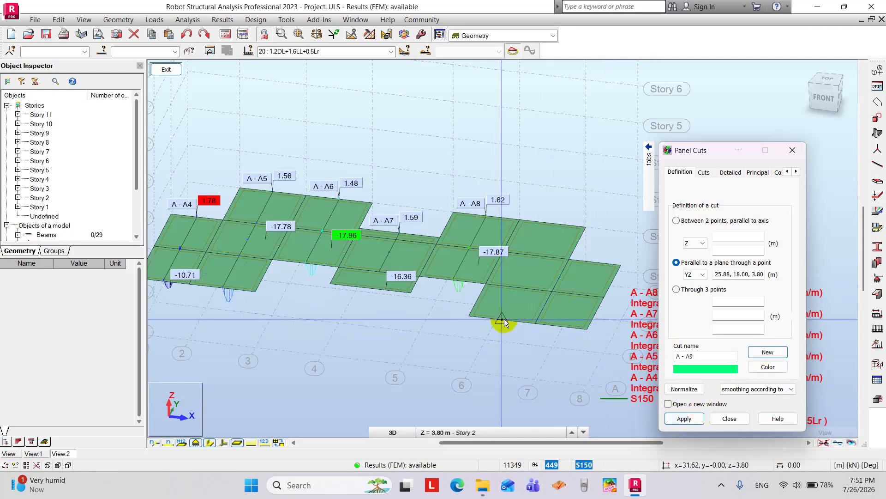
click(554, 226)
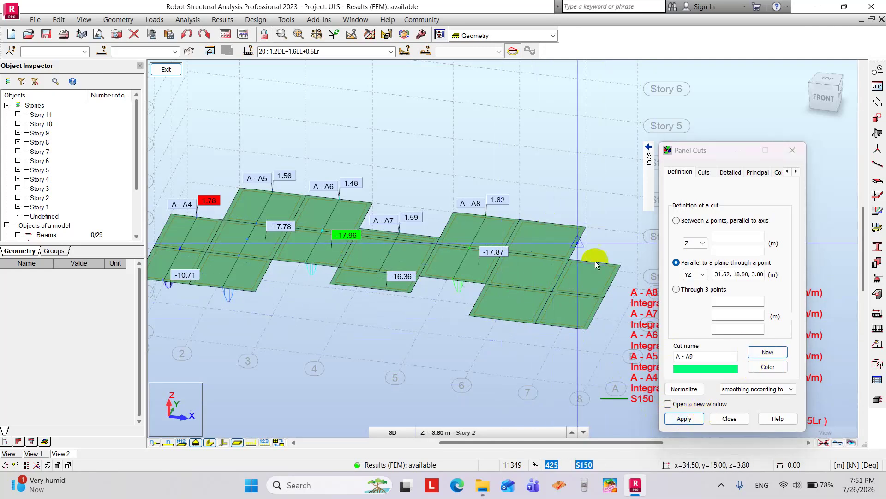
click(685, 418)
click(767, 353)
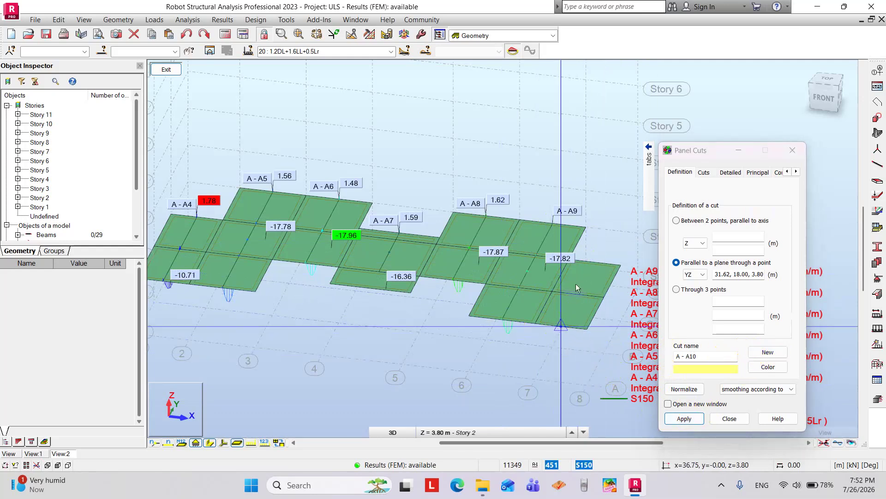
click(590, 262)
click(685, 418)
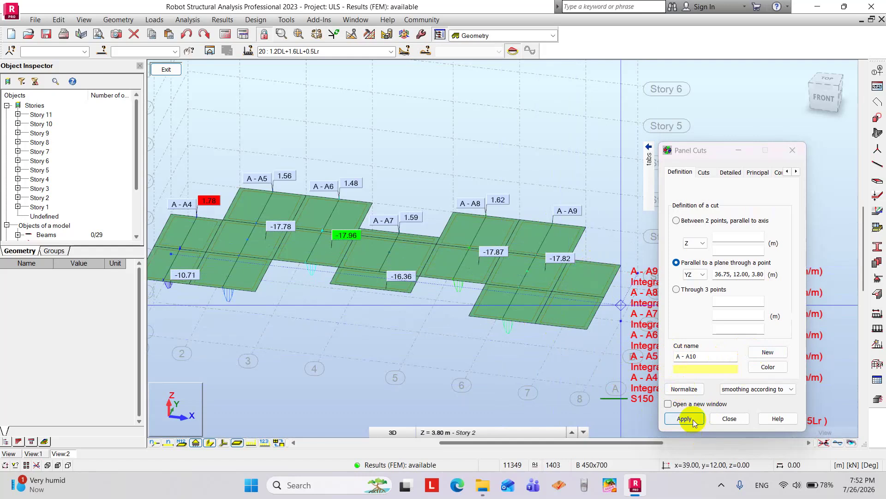
- Rotate the slab in 3D to its back side and examine the YZ cut diagrams, especially the minimum moment on cut A - A6
scroll(496, 217, down, 3)
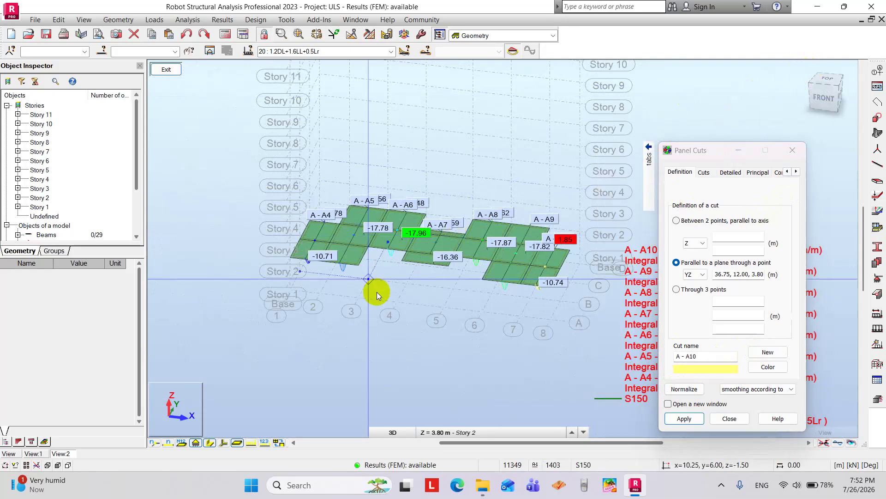
scroll(376, 292, up, 2)
right_click(373, 272)
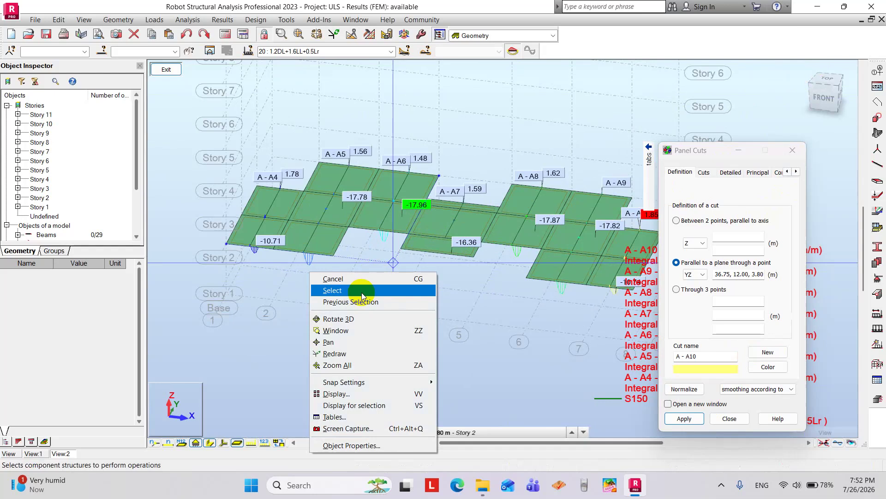
click(338, 319)
drag(324, 314, 358, 313)
scroll(376, 295, down, 5)
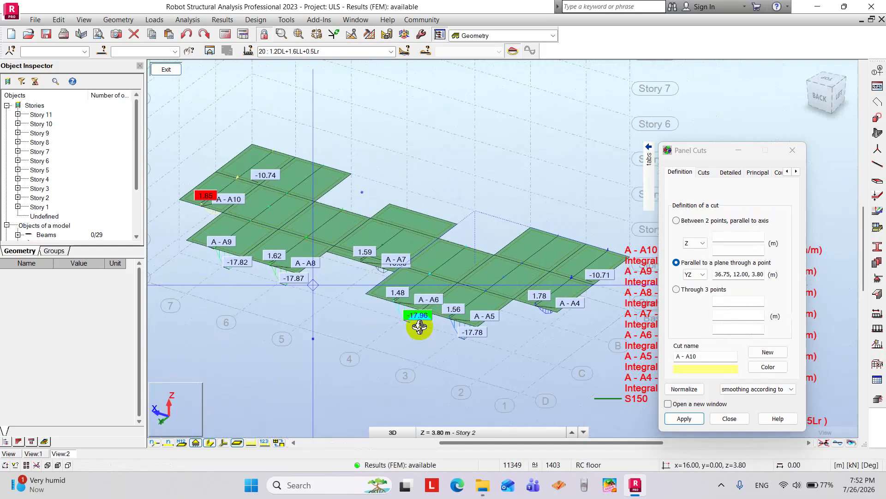
scroll(418, 326, up, 5)
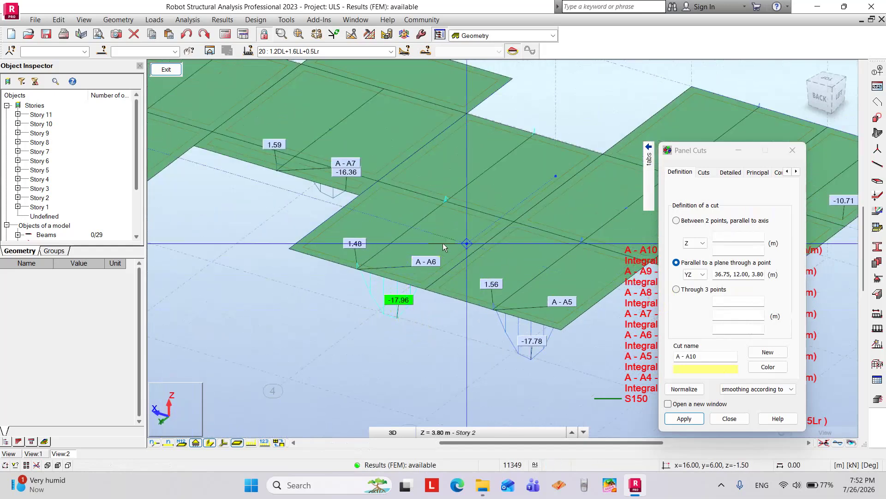
scroll(421, 250, down, 3)
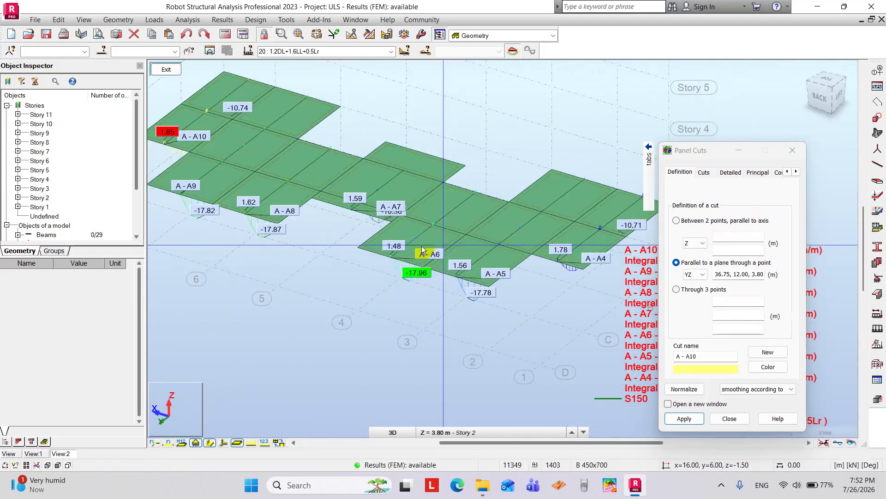
scroll(407, 240, up, 2)
click(396, 266)
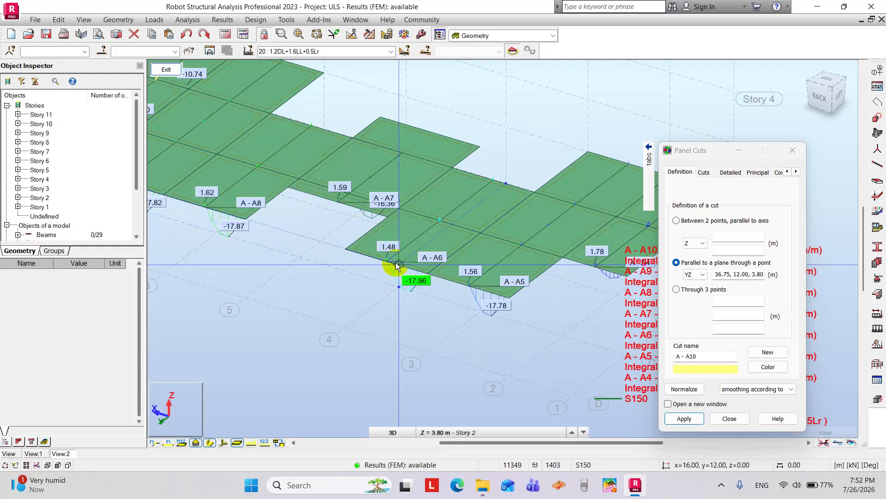
scroll(392, 270, down, 2)
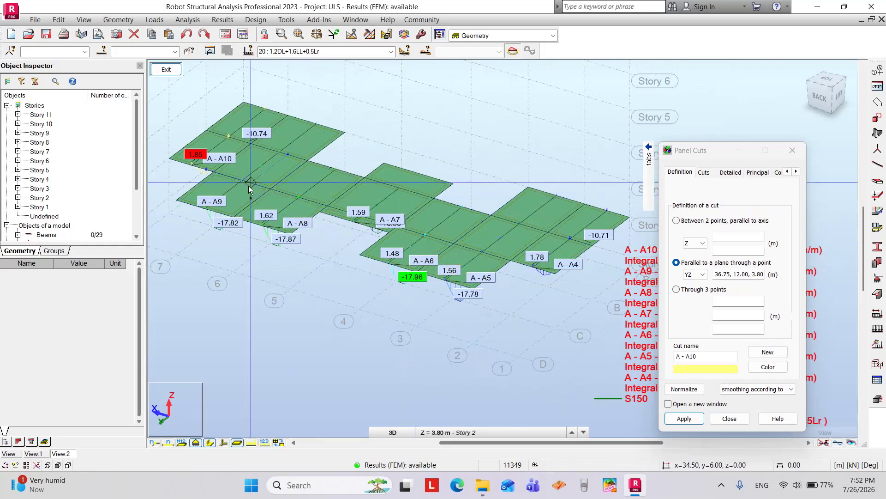
- Switch off the diagrams of all YZ panel cuts except A - A6 and show cut A - A3 with it
click(705, 173)
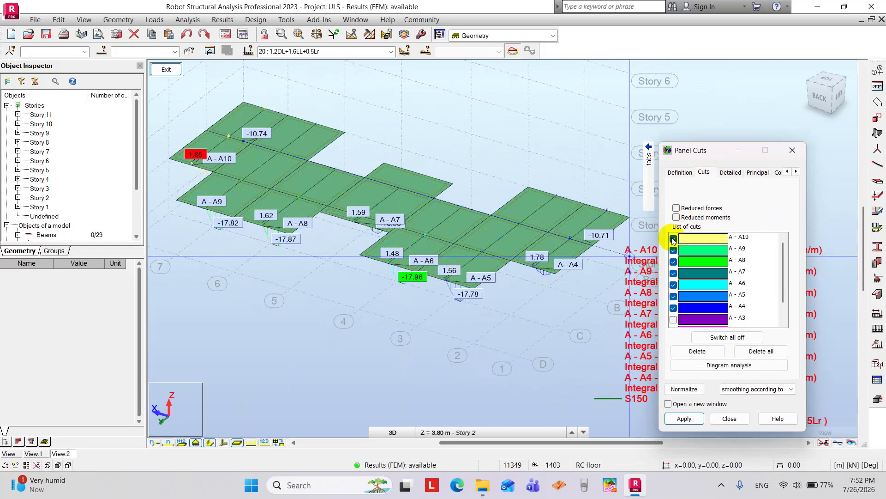
click(673, 262)
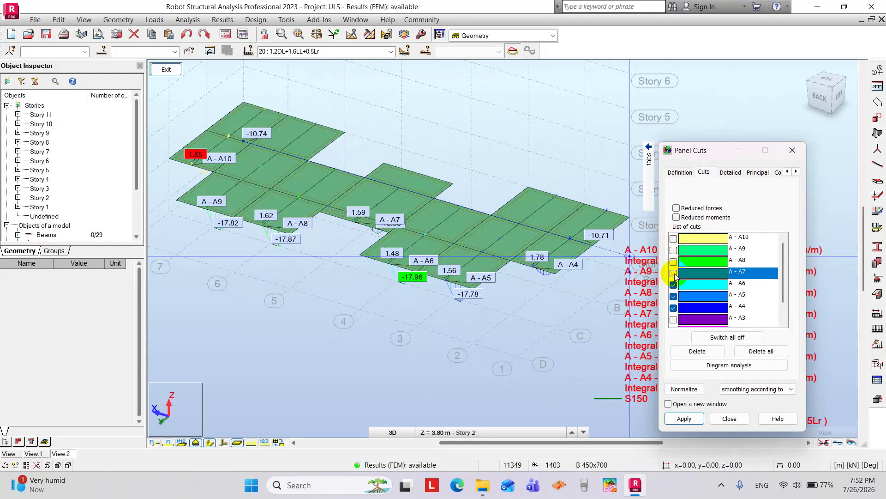
click(675, 319)
click(674, 308)
click(674, 297)
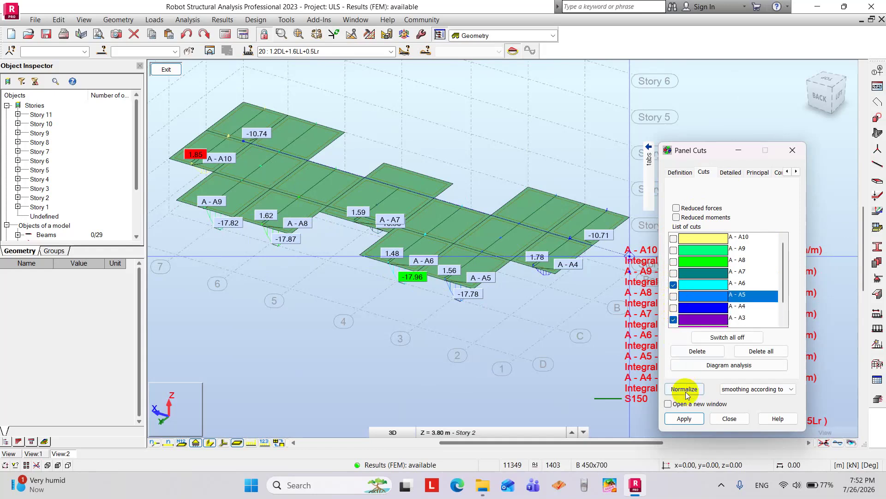
click(689, 423)
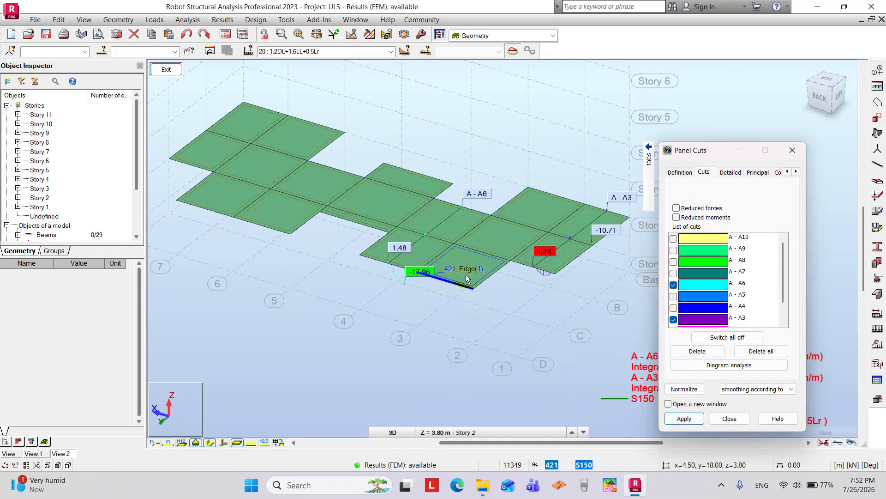
- Examine the moment diagrams of cuts A - A6 and A - A3 on the slab from different zoom levels and a rotated back view
scroll(522, 282, up, 3)
scroll(522, 281, down, 3)
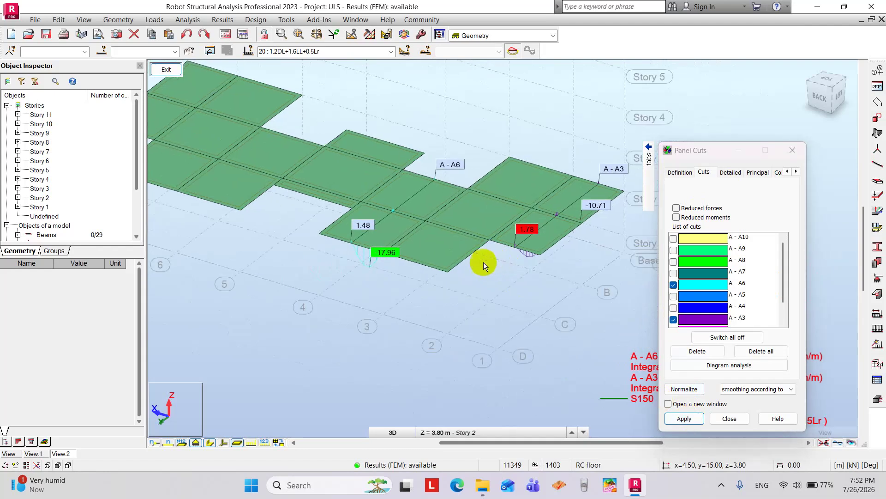
scroll(484, 276, down, 2)
click(700, 282)
scroll(701, 309, down, 1)
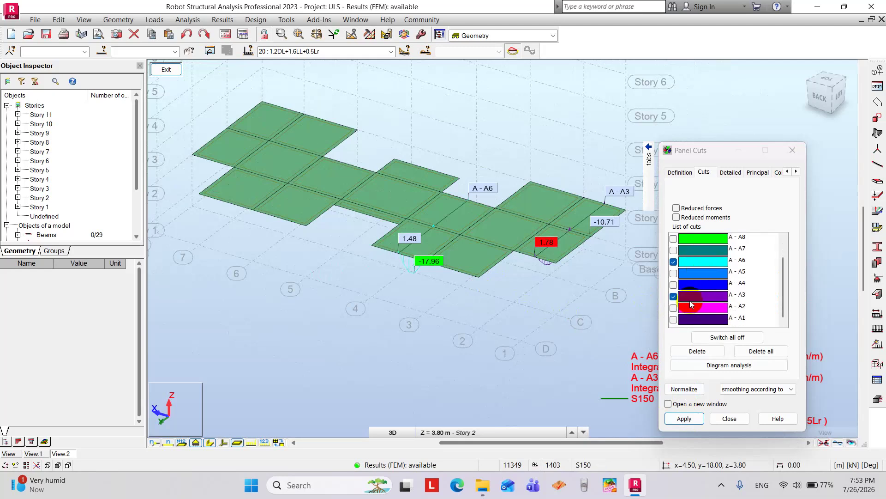
scroll(552, 290, down, 1)
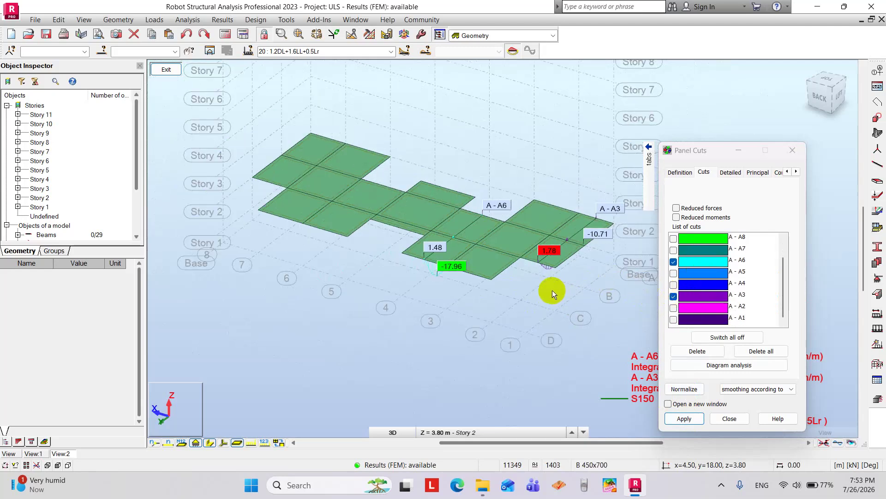
scroll(513, 239, up, 2)
scroll(478, 251, down, 3)
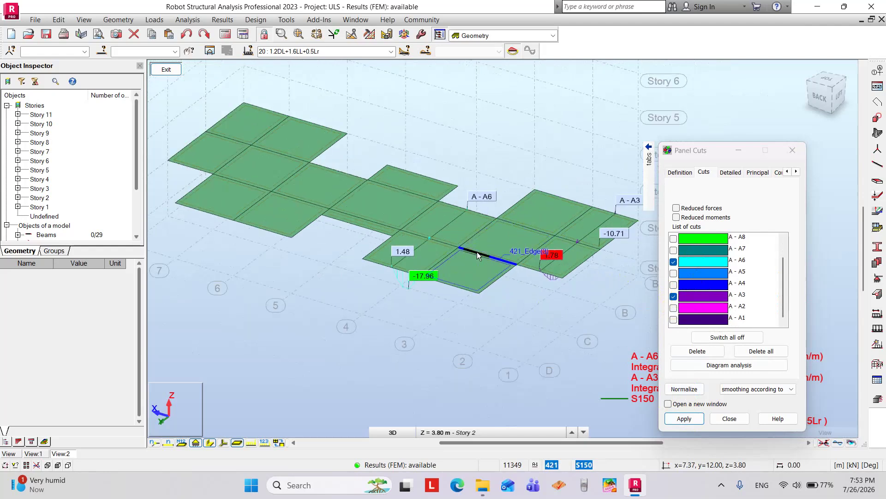
middle_drag(494, 299, 476, 285)
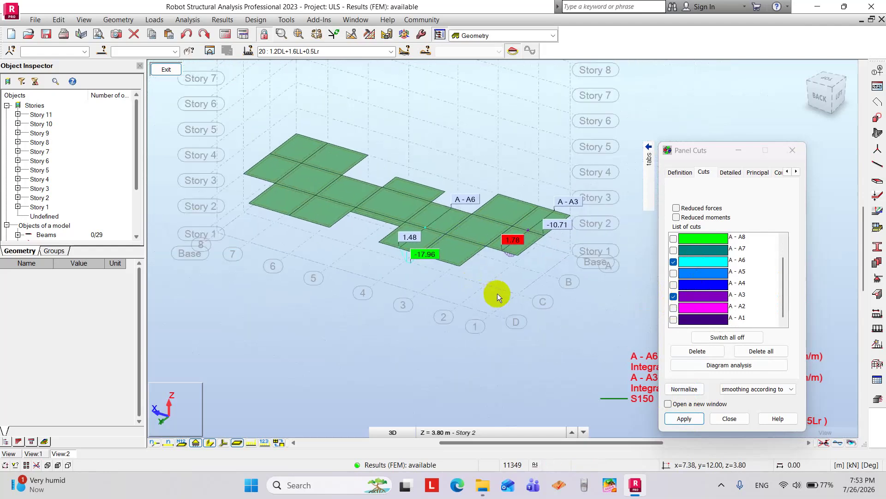
right_click(504, 349)
click(497, 214)
drag(467, 317, 450, 257)
- Display panel cuts A - A2 and A - A1 together with A - A3 and A - A6
scroll(674, 309, down, 2)
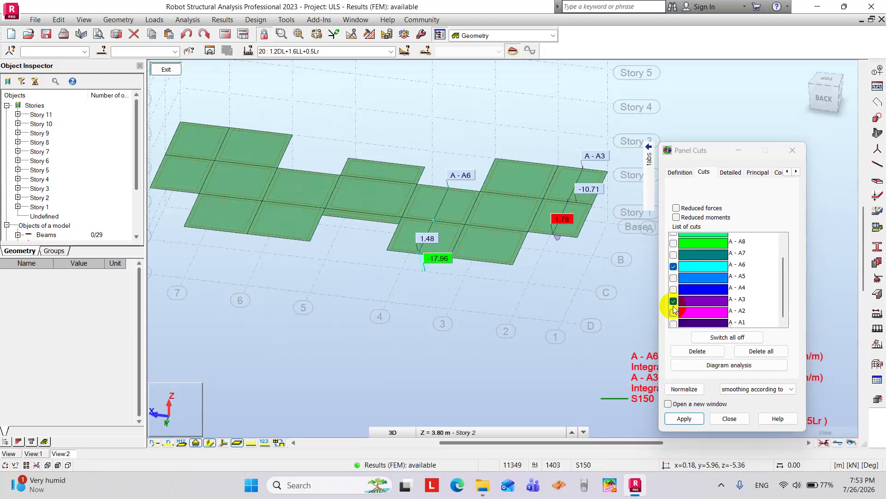
click(674, 297)
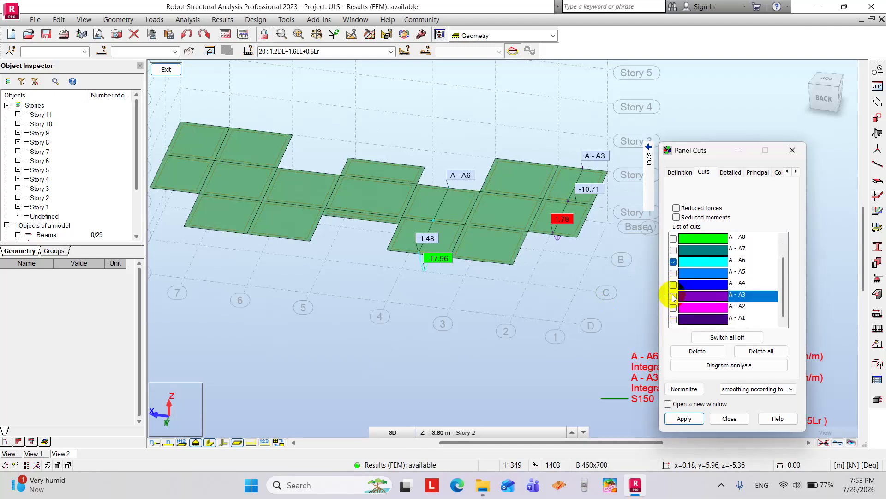
click(674, 308)
click(674, 308)
click(673, 296)
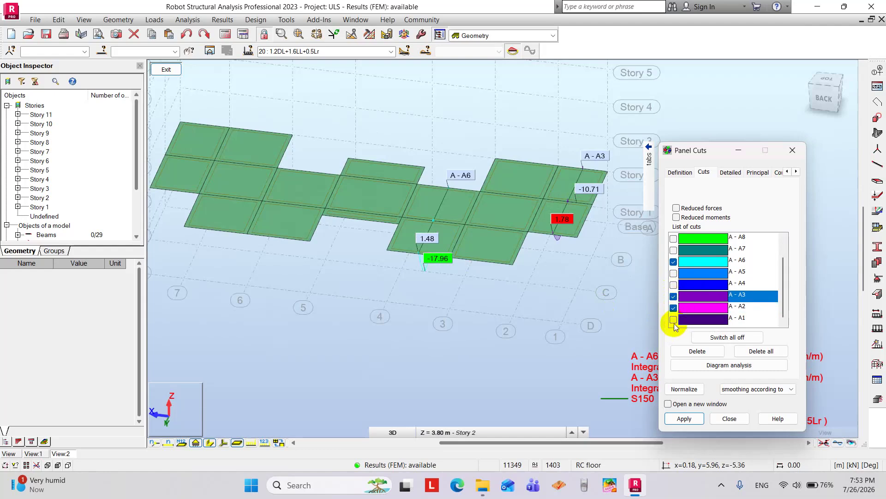
click(674, 319)
click(686, 419)
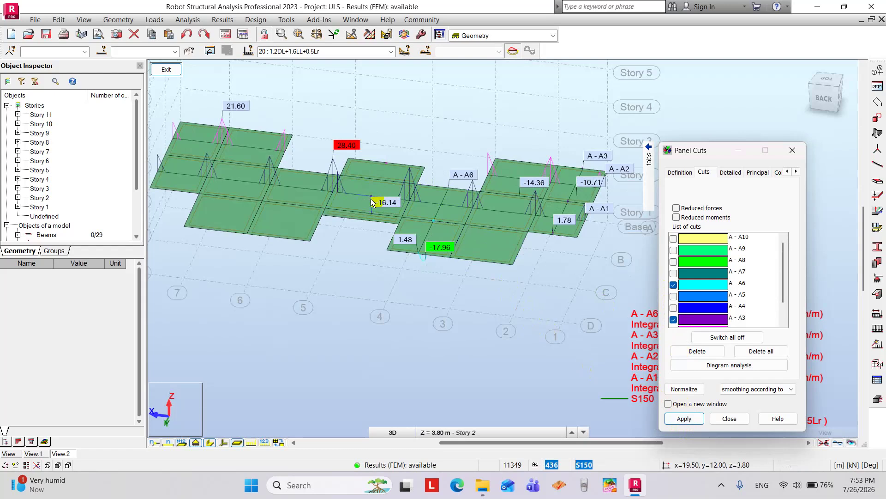
- Add the diagrams of panel cuts A - A4 and A - A5 to the displayed cuts
click(586, 288)
click(674, 307)
scroll(677, 300, down, 1)
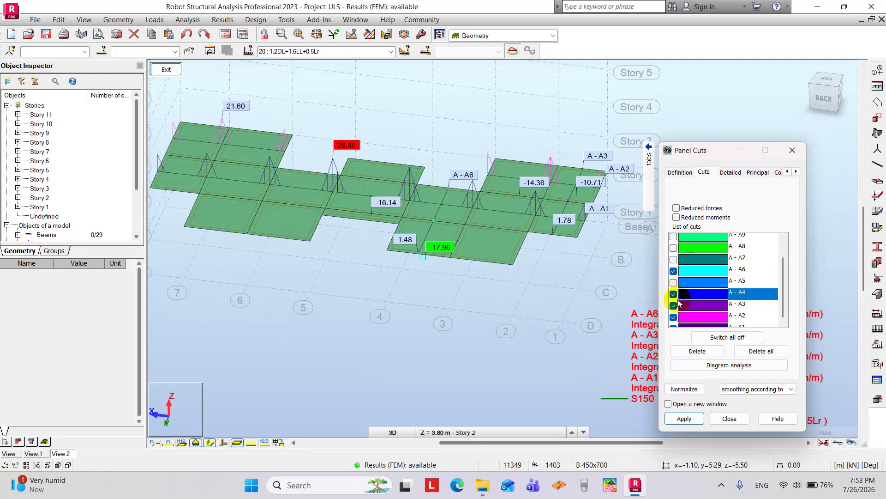
click(698, 423)
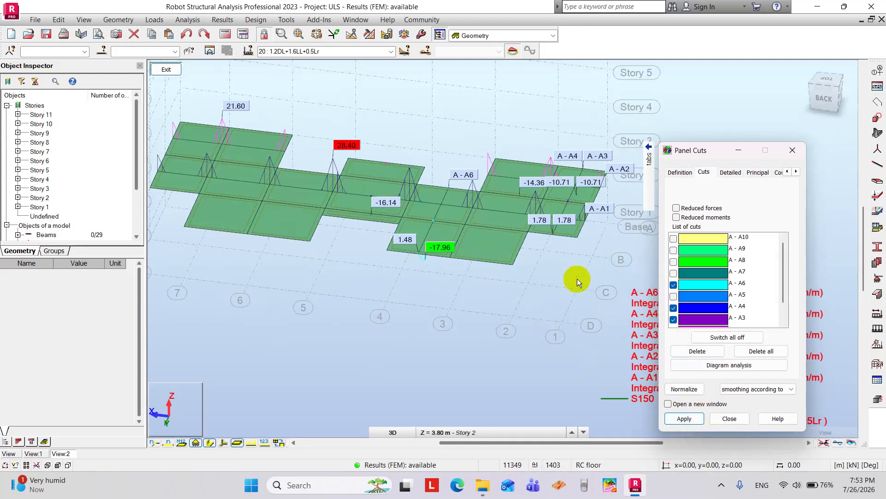
scroll(530, 265, down, 1)
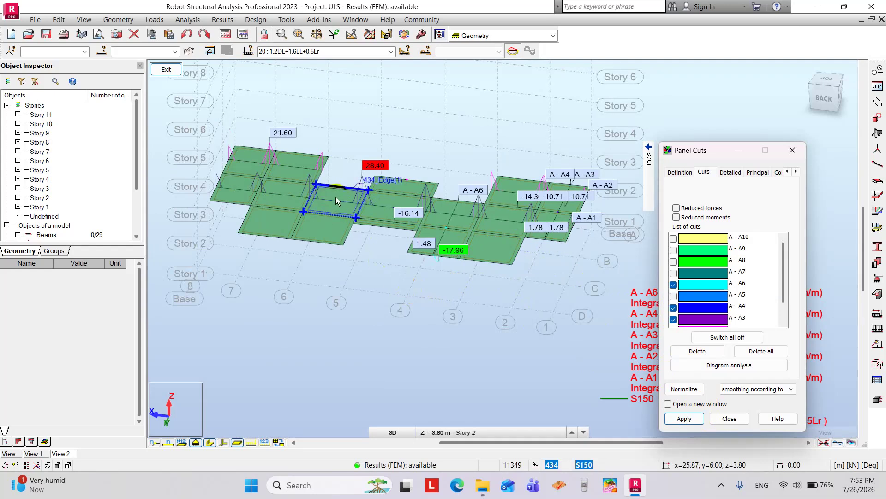
click(674, 296)
click(701, 420)
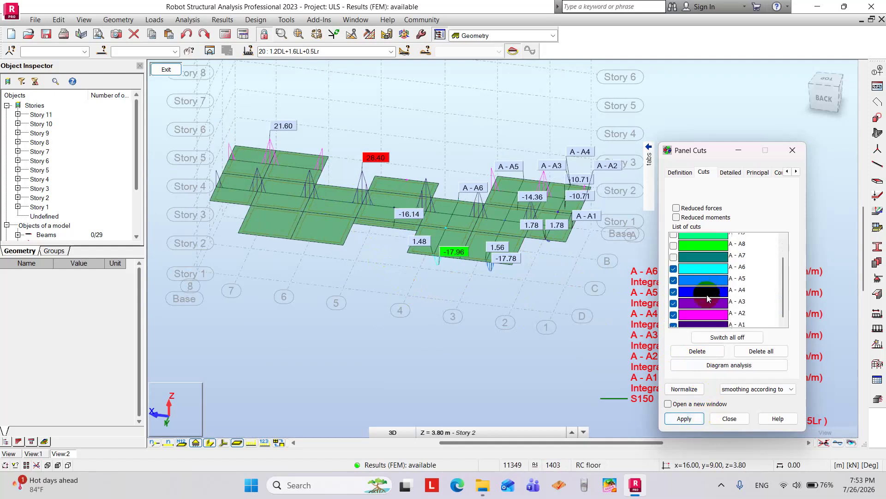
- Examine the displayed cut diagrams in the back elevation and in a 3D view from the front and above
scroll(706, 295, down, 1)
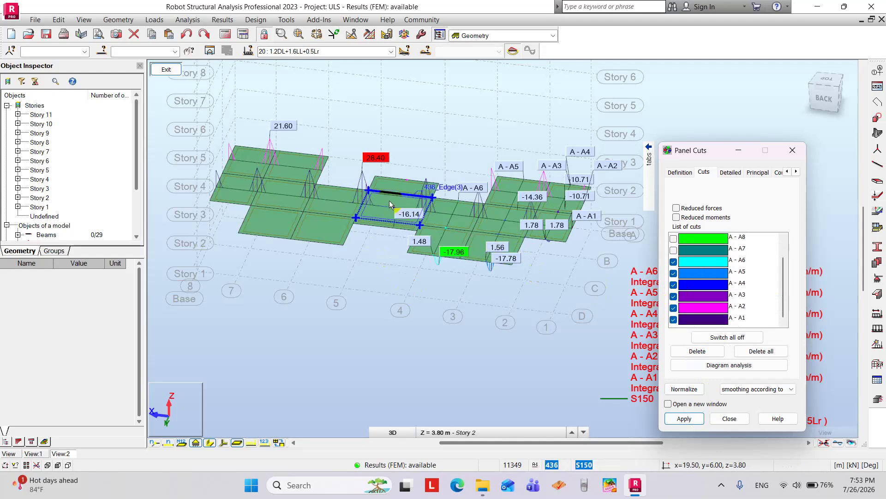
scroll(389, 200, up, 2)
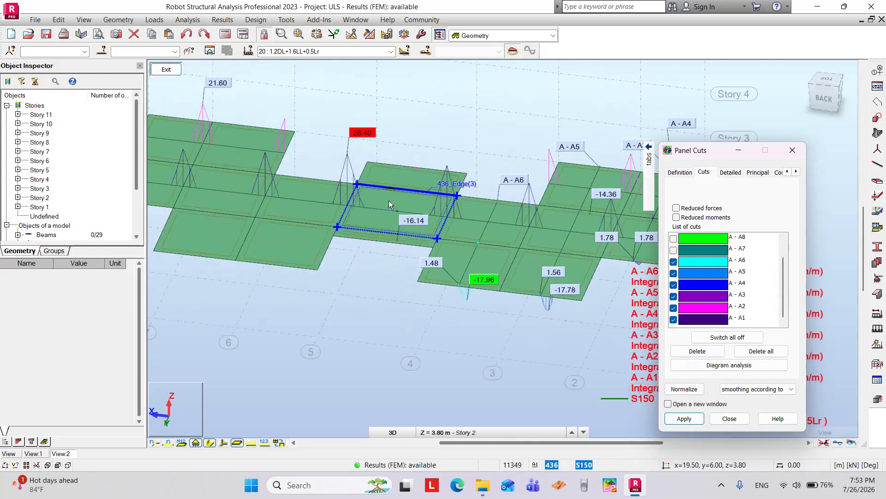
click(825, 105)
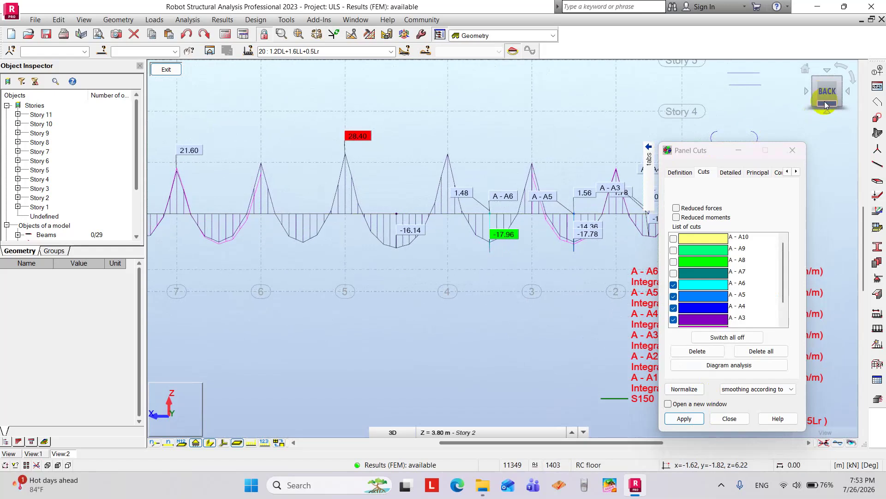
click(805, 70)
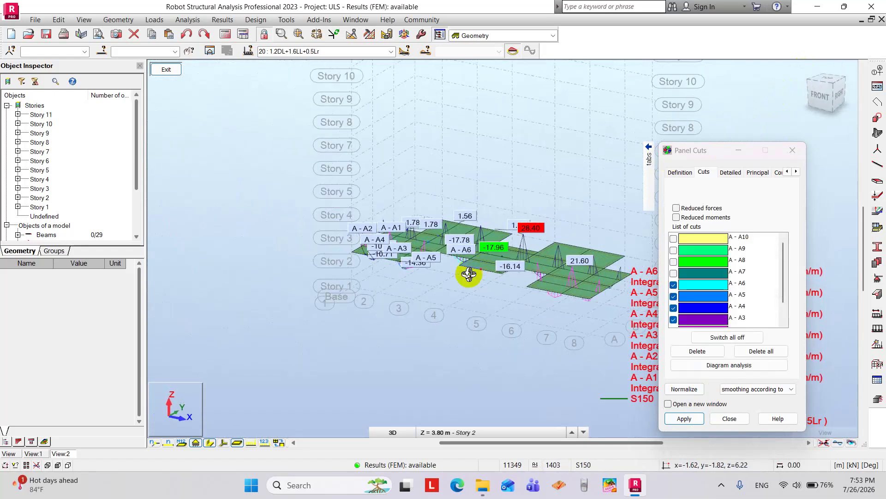
shift+middle_drag(469, 275, 477, 291)
scroll(507, 271, up, 2)
scroll(469, 240, up, 2)
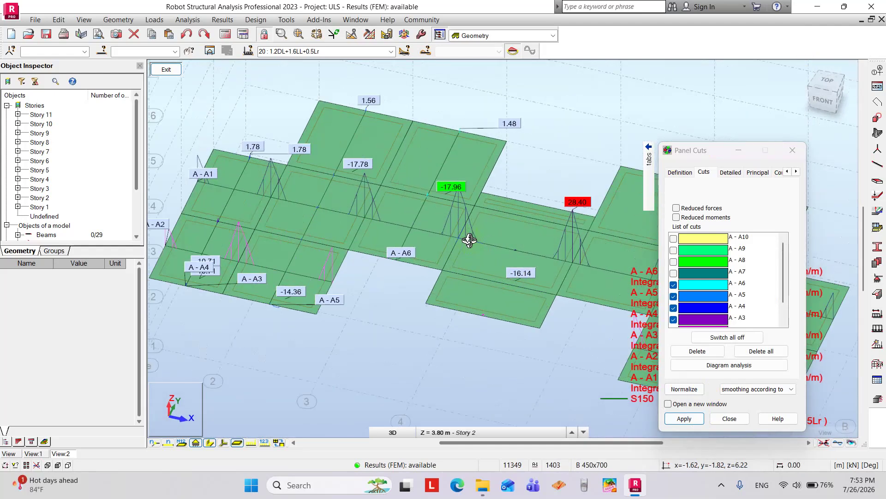
mouse_move(464, 273)
shift+middle_down()
mouse_move(470, 262)
mouse_move(461, 271)
shift+middle_up()
scroll(461, 272, down, 2)
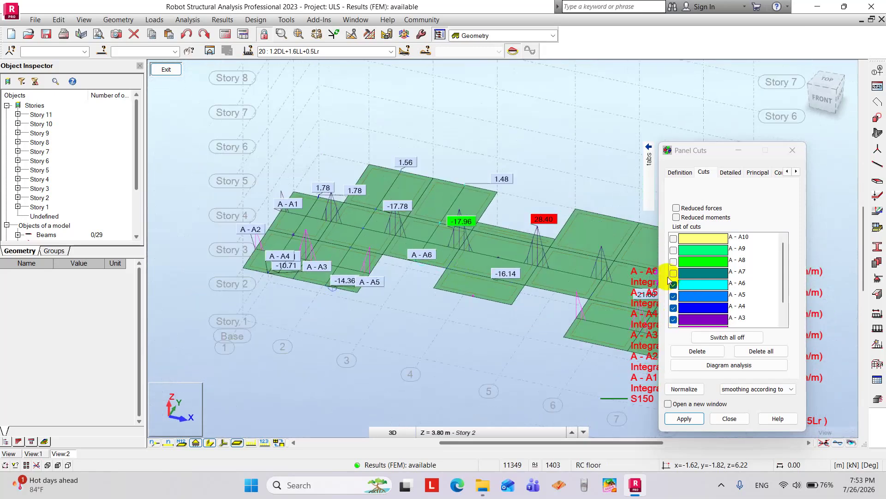
- Display panel cut A - A7 along with the other visible cuts
click(673, 273)
click(695, 419)
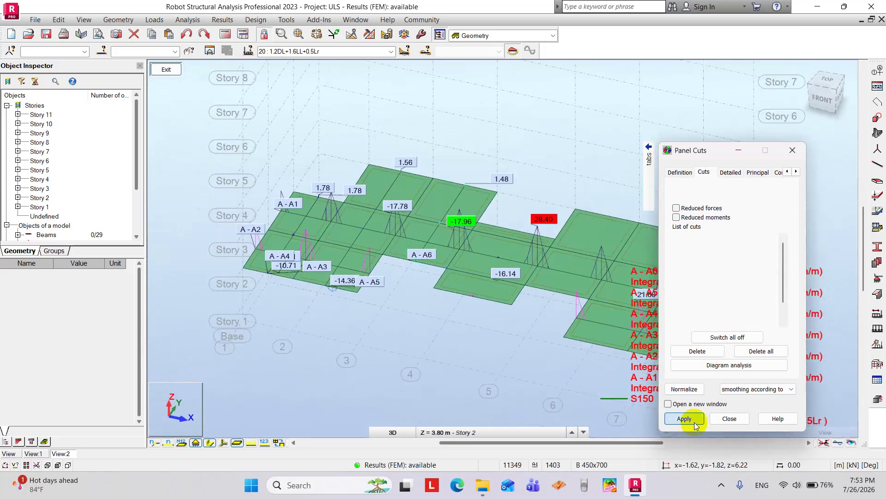
scroll(564, 293, down, 2)
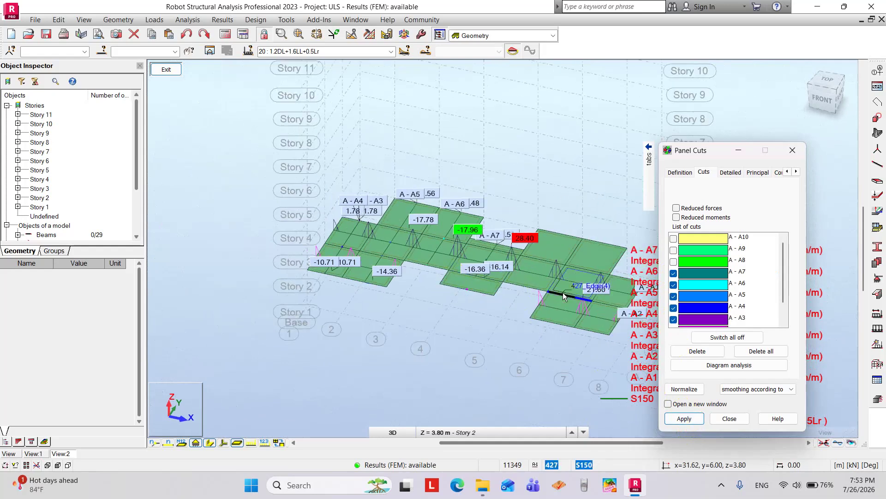
- Examine the highlighted maximum and minimum moments along the cuts across the Story 2 slab
scroll(563, 292, up, 3)
scroll(522, 273, up, 2)
scroll(520, 273, down, 3)
scroll(708, 268, down, 2)
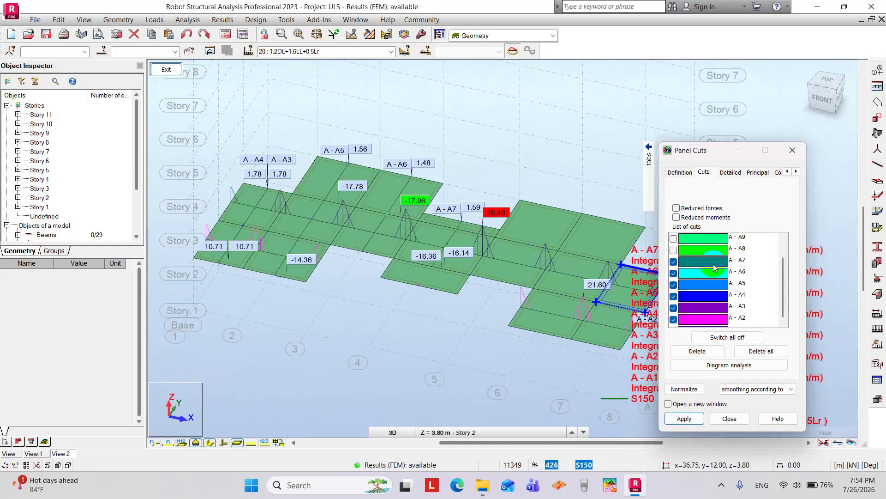
scroll(703, 283, up, 2)
scroll(491, 222, up, 2)
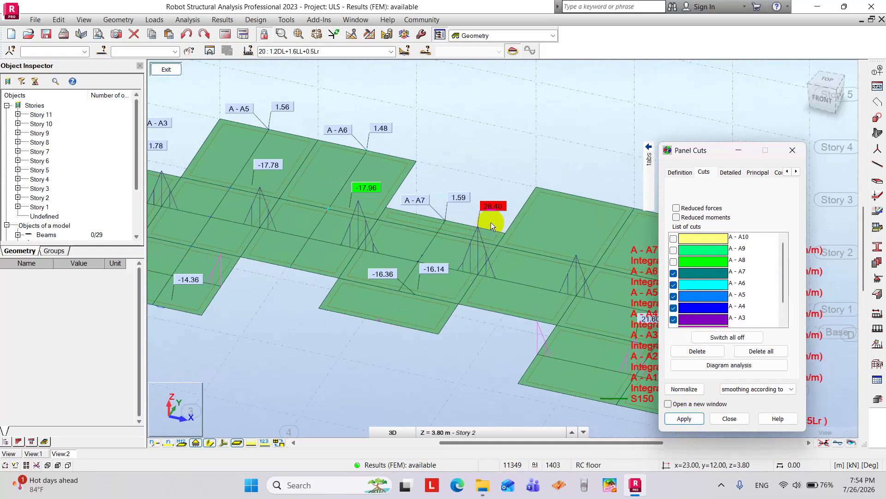
scroll(397, 291, down, 2)
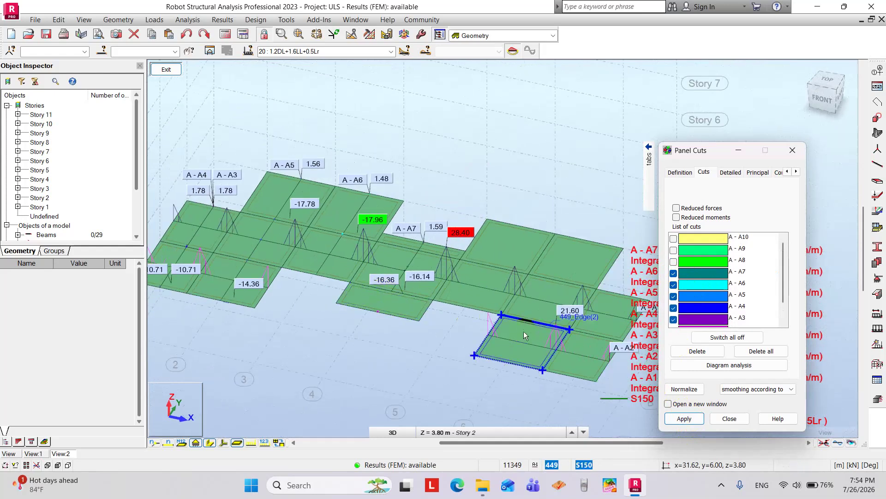
scroll(373, 254, up, 2)
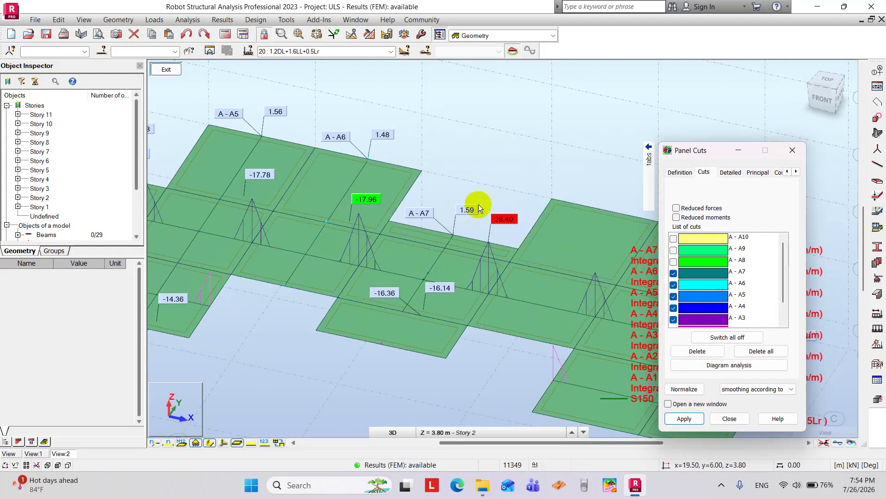
- Switch off all remaining panel cuts, A - A7 to A - A1, apply it to the slab and close the Panel Cuts dialog
click(674, 272)
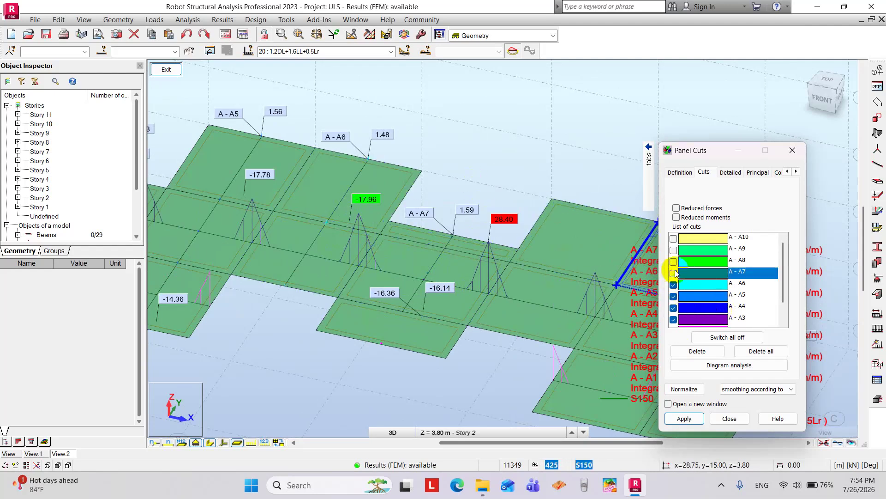
click(674, 285)
click(674, 296)
click(674, 308)
click(674, 319)
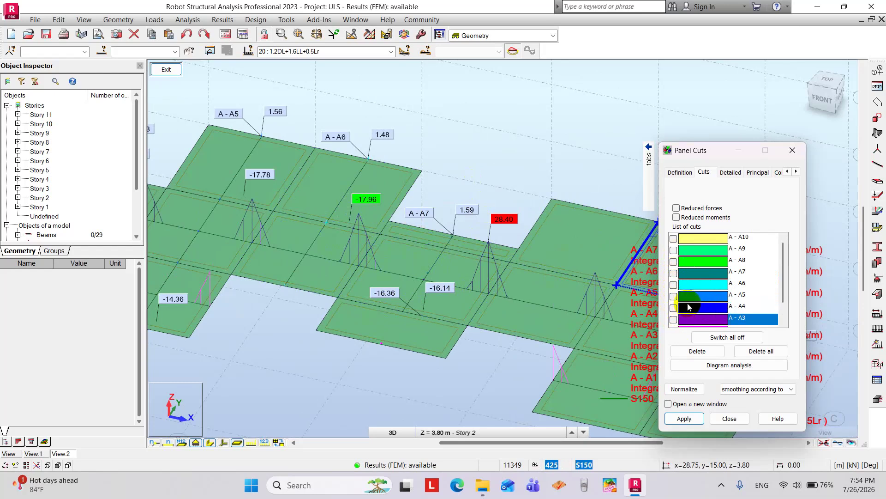
scroll(686, 309, down, 1)
click(673, 308)
click(673, 319)
click(684, 389)
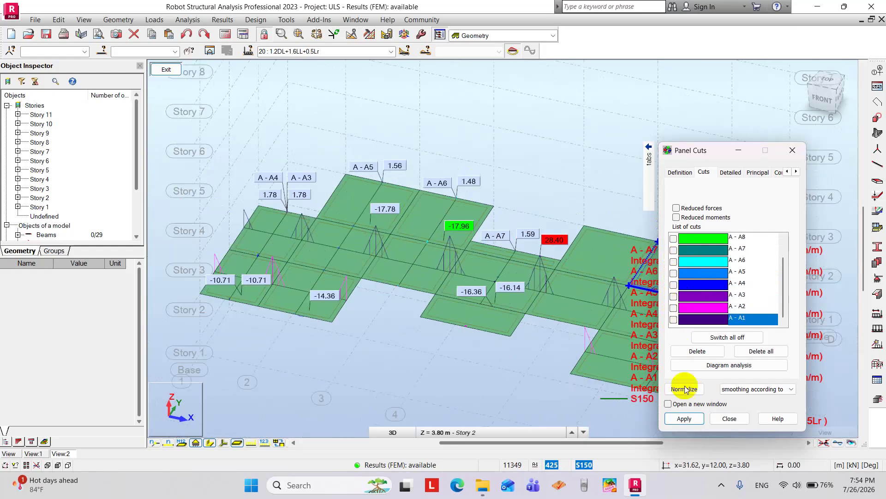
click(686, 417)
scroll(420, 237, down, 5)
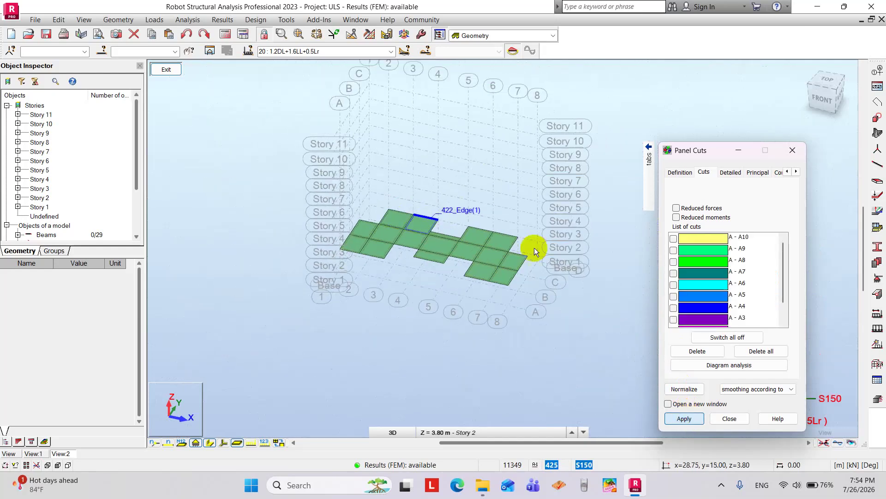
click(793, 151)
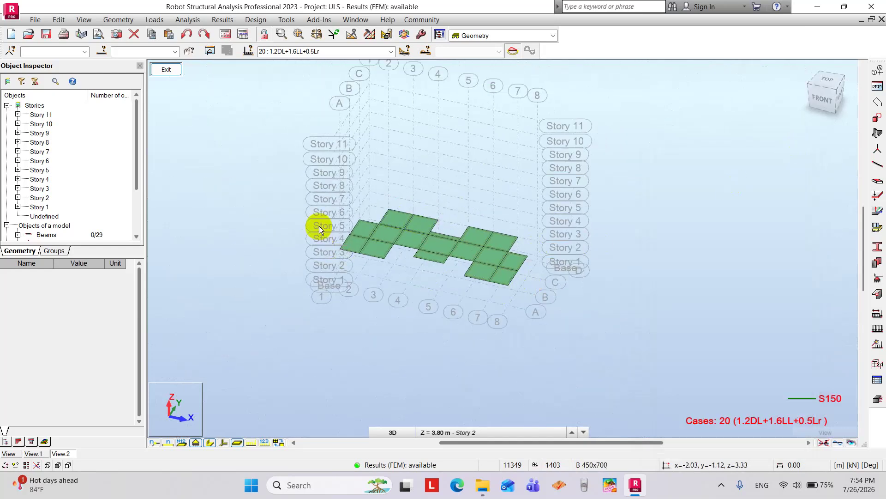
- Select all Story 2 slab panels in the 3D view
scroll(419, 211, up, 1)
drag(684, 171, 323, 334)
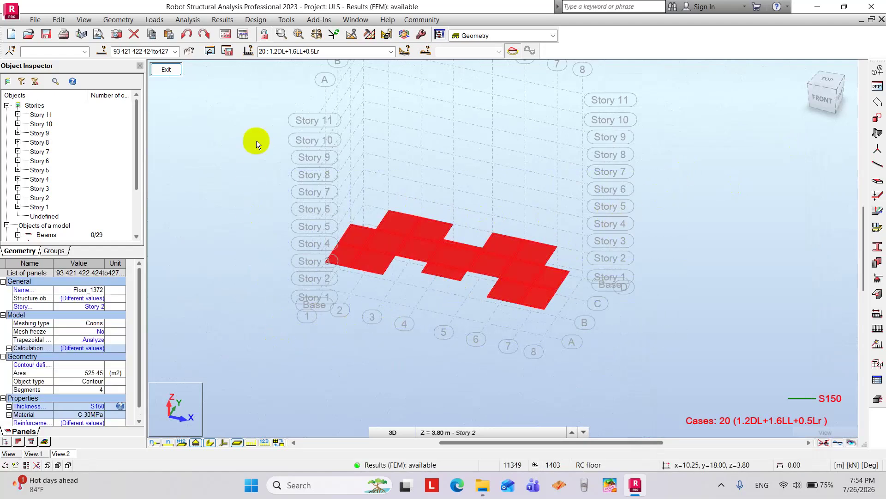
- Clear the selection of the Story 2 slab panels and exit the isolated 3D view back to the Story 2 plan
click(247, 20)
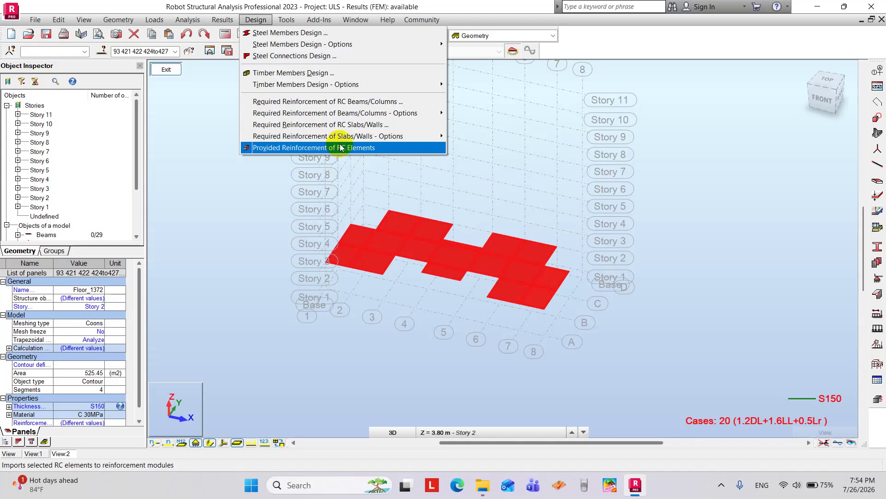
click(225, 252)
click(225, 252)
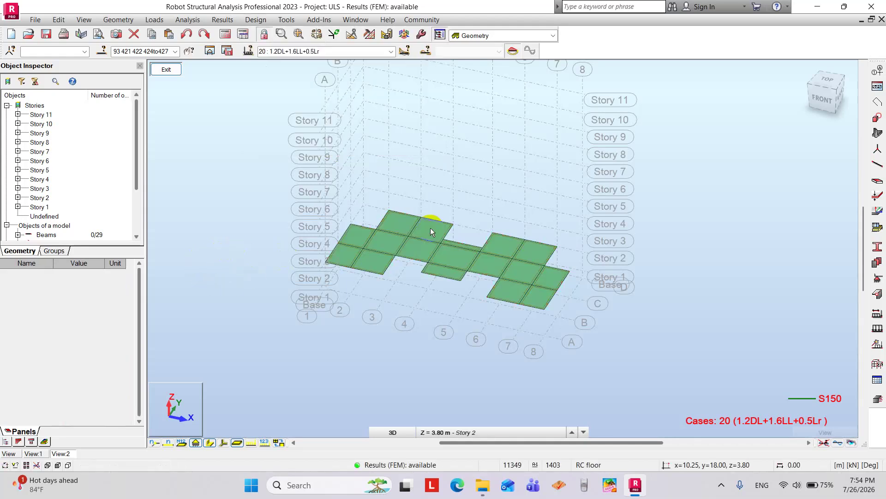
scroll(430, 228, up, 1)
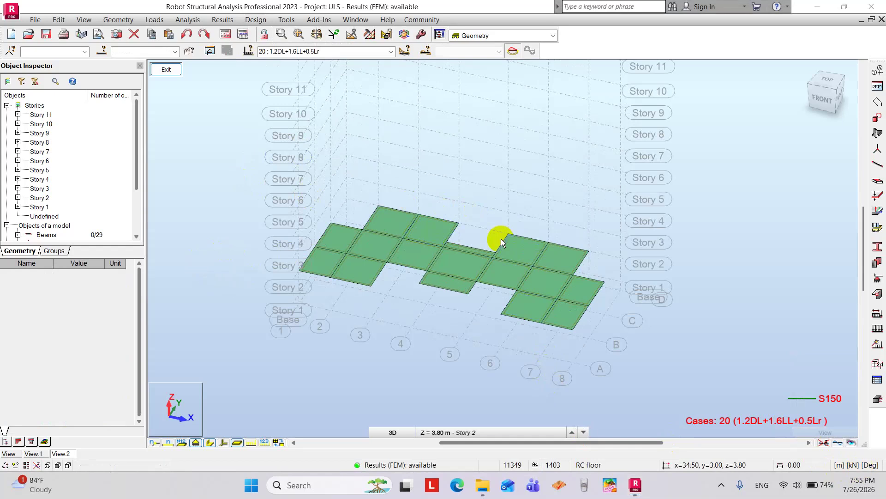
scroll(461, 233, up, 3)
scroll(461, 234, down, 1)
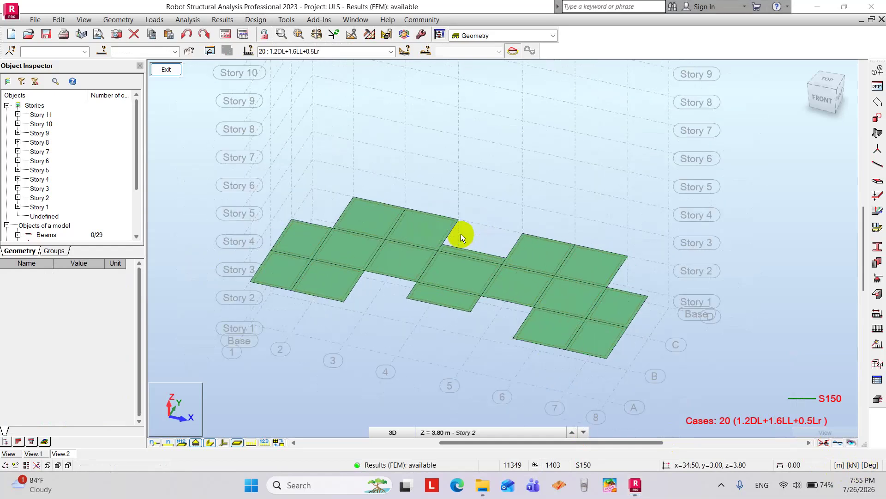
scroll(484, 249, up, 1)
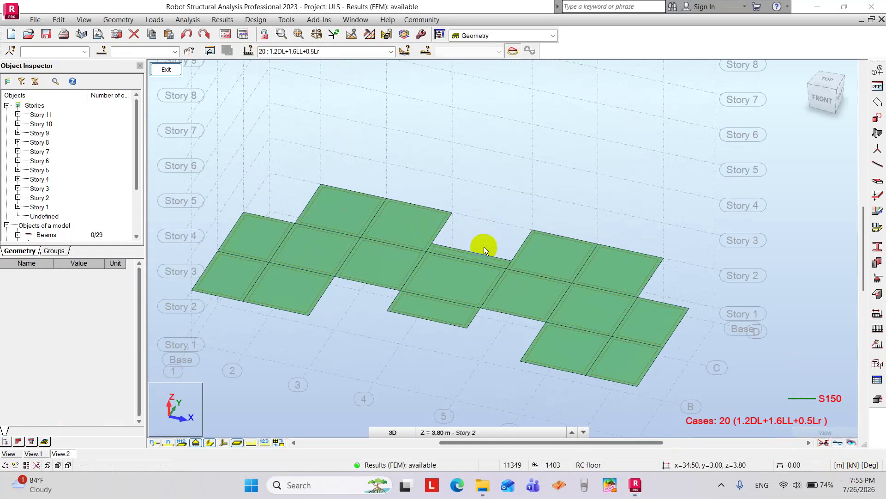
middle_drag(484, 246, 483, 242)
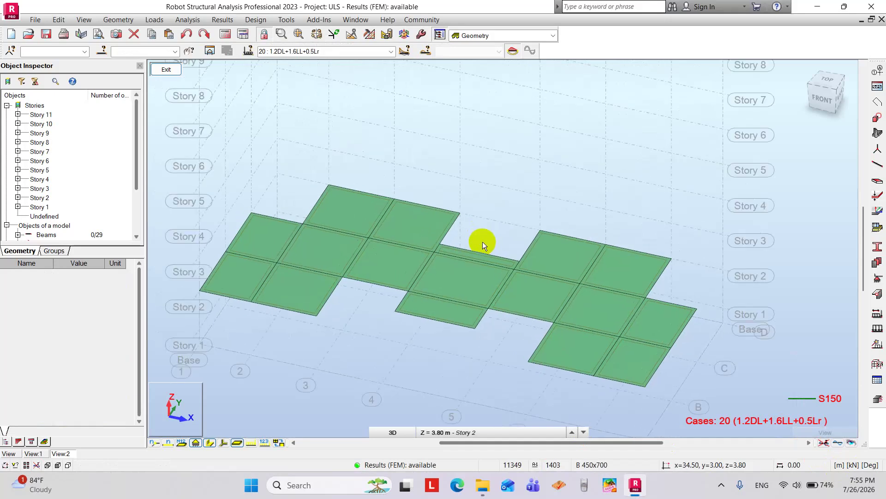
click(176, 72)
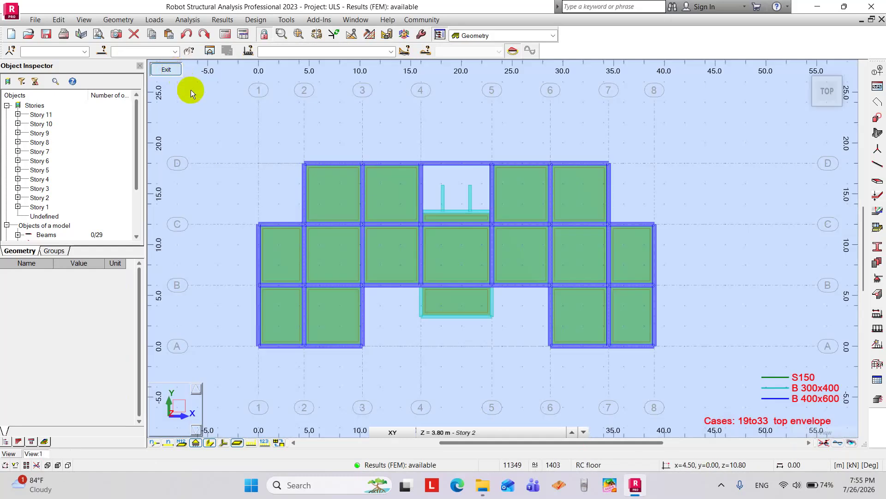